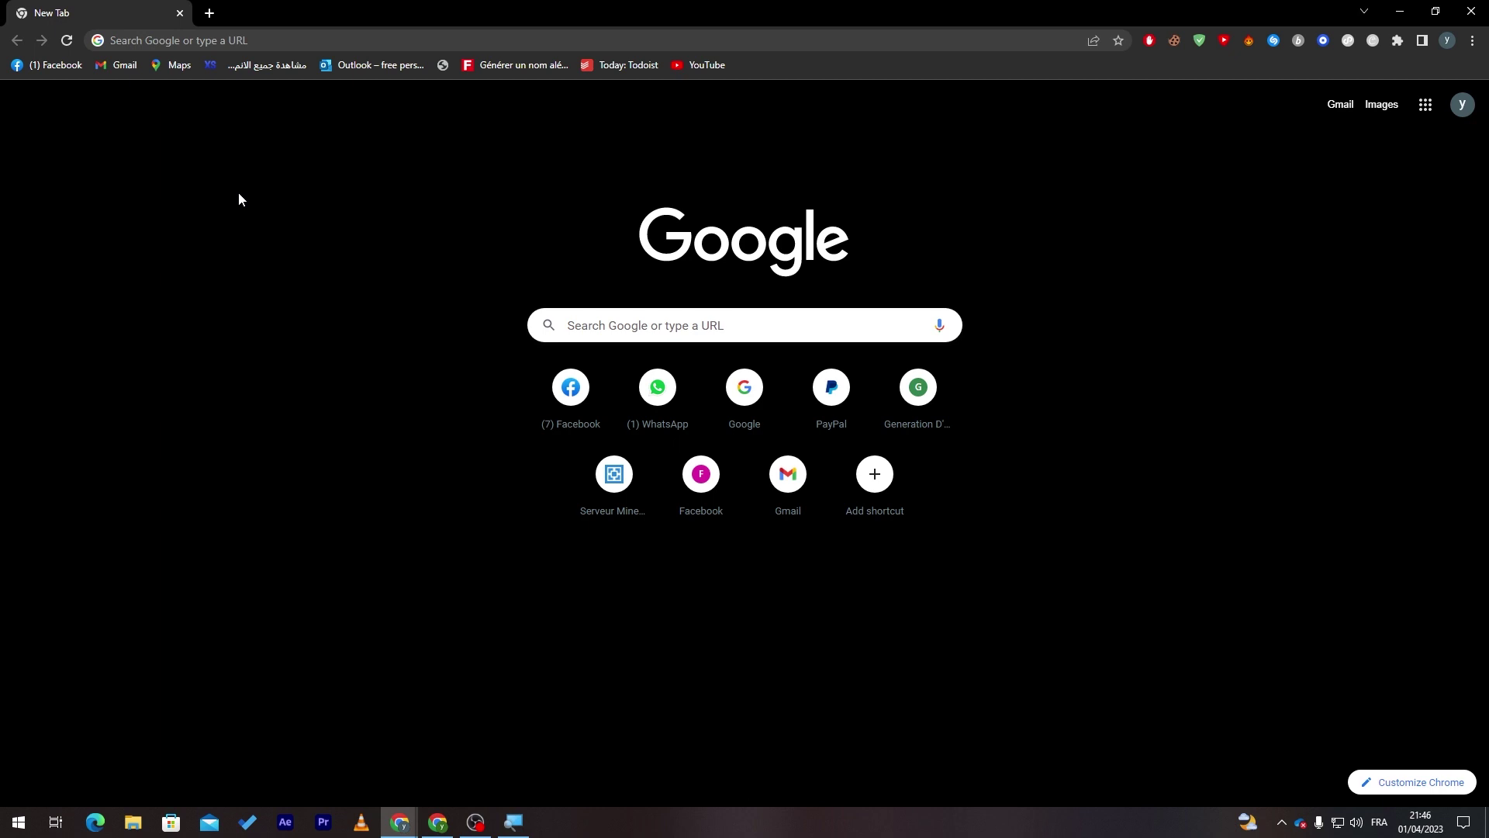
# Step: Search Google for 'airbnb english' and open the official Airbnb website
pyautogui.click(184, 42)
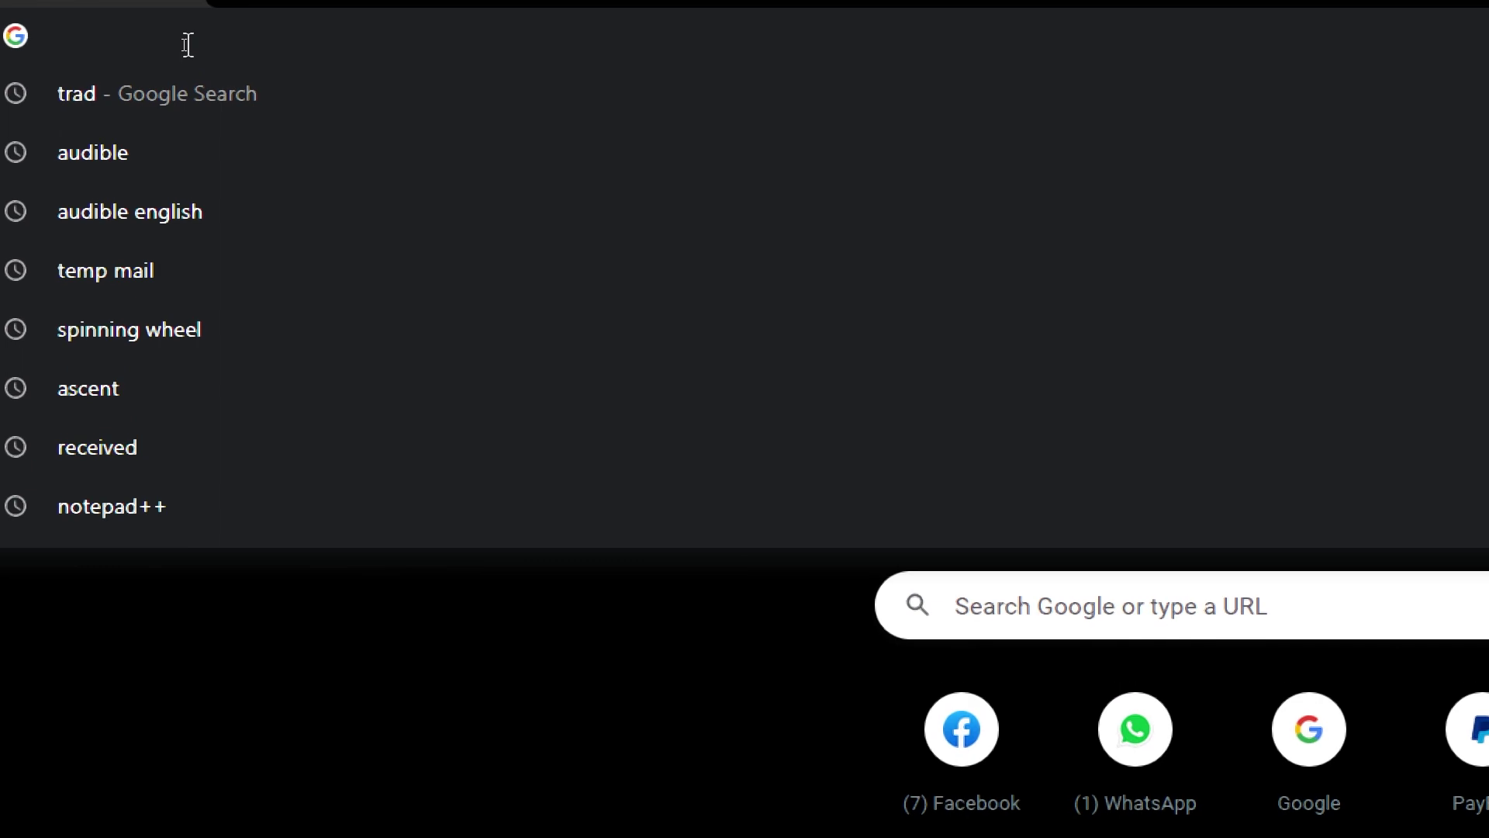
pyautogui.write('airbnb')
pyautogui.press('Return')
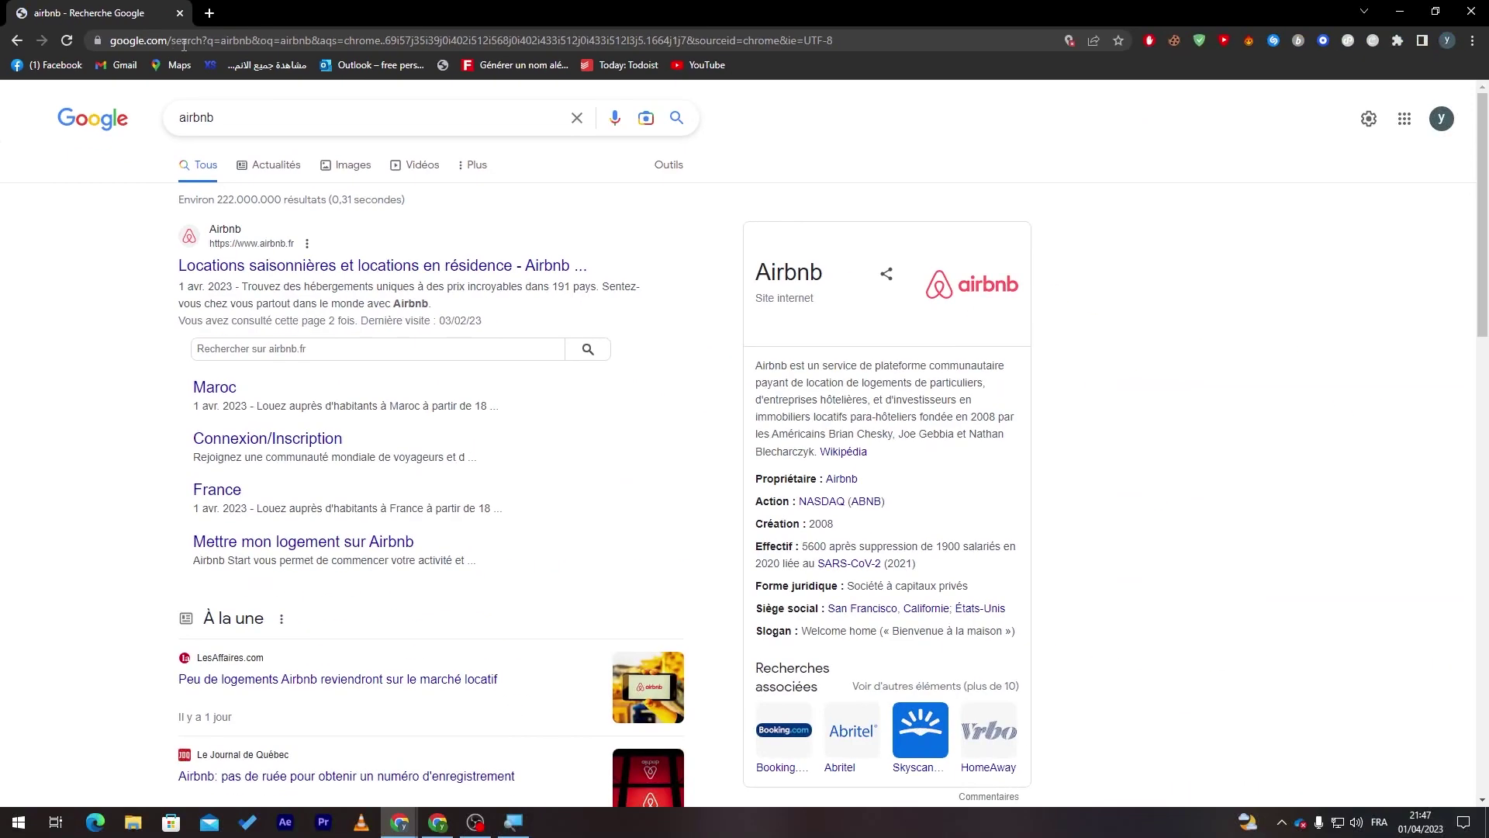
pyautogui.write('eng')
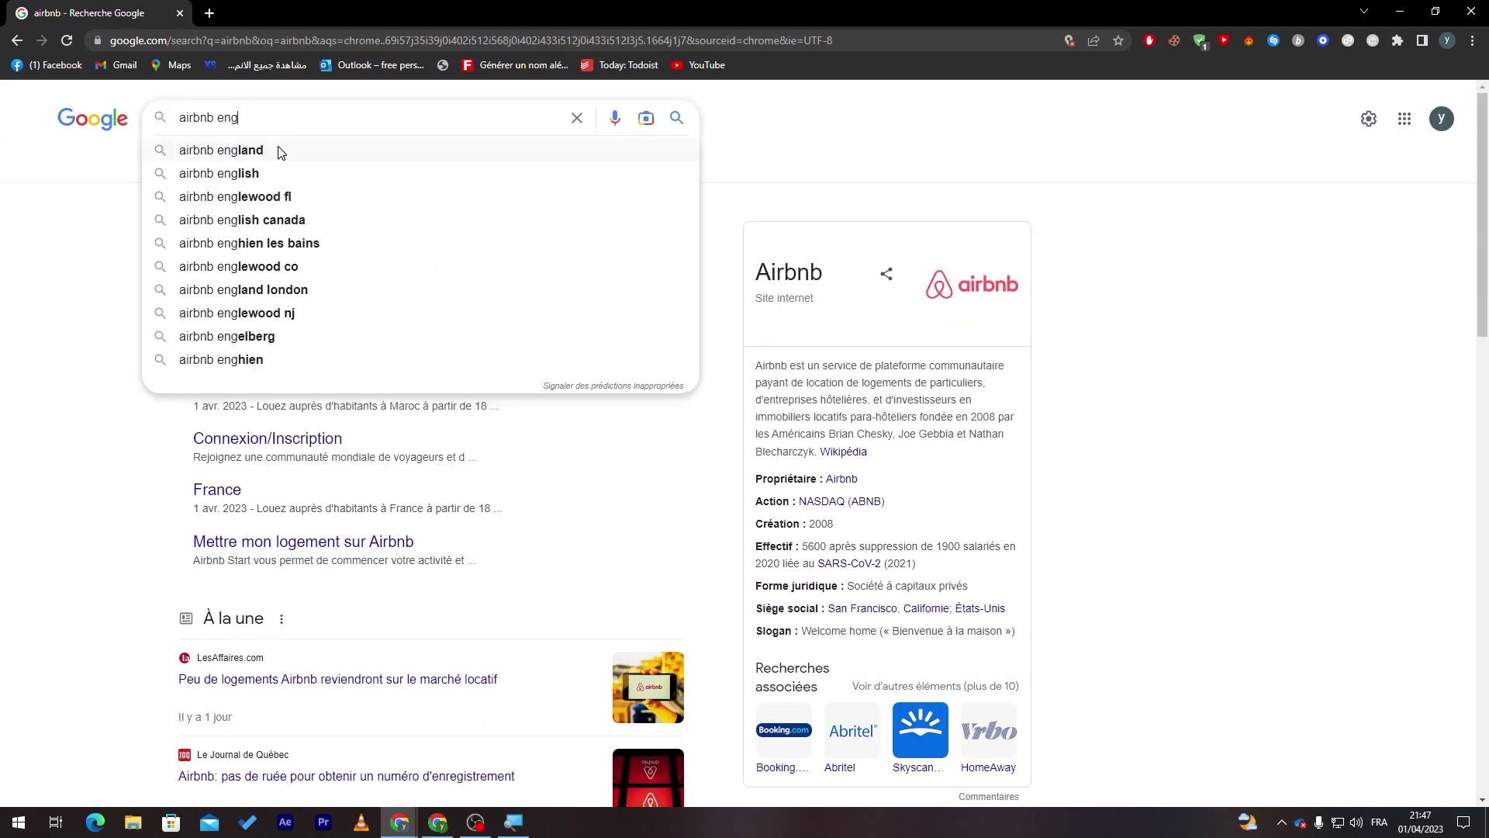
pyautogui.click(267, 173)
pyautogui.click(352, 324)
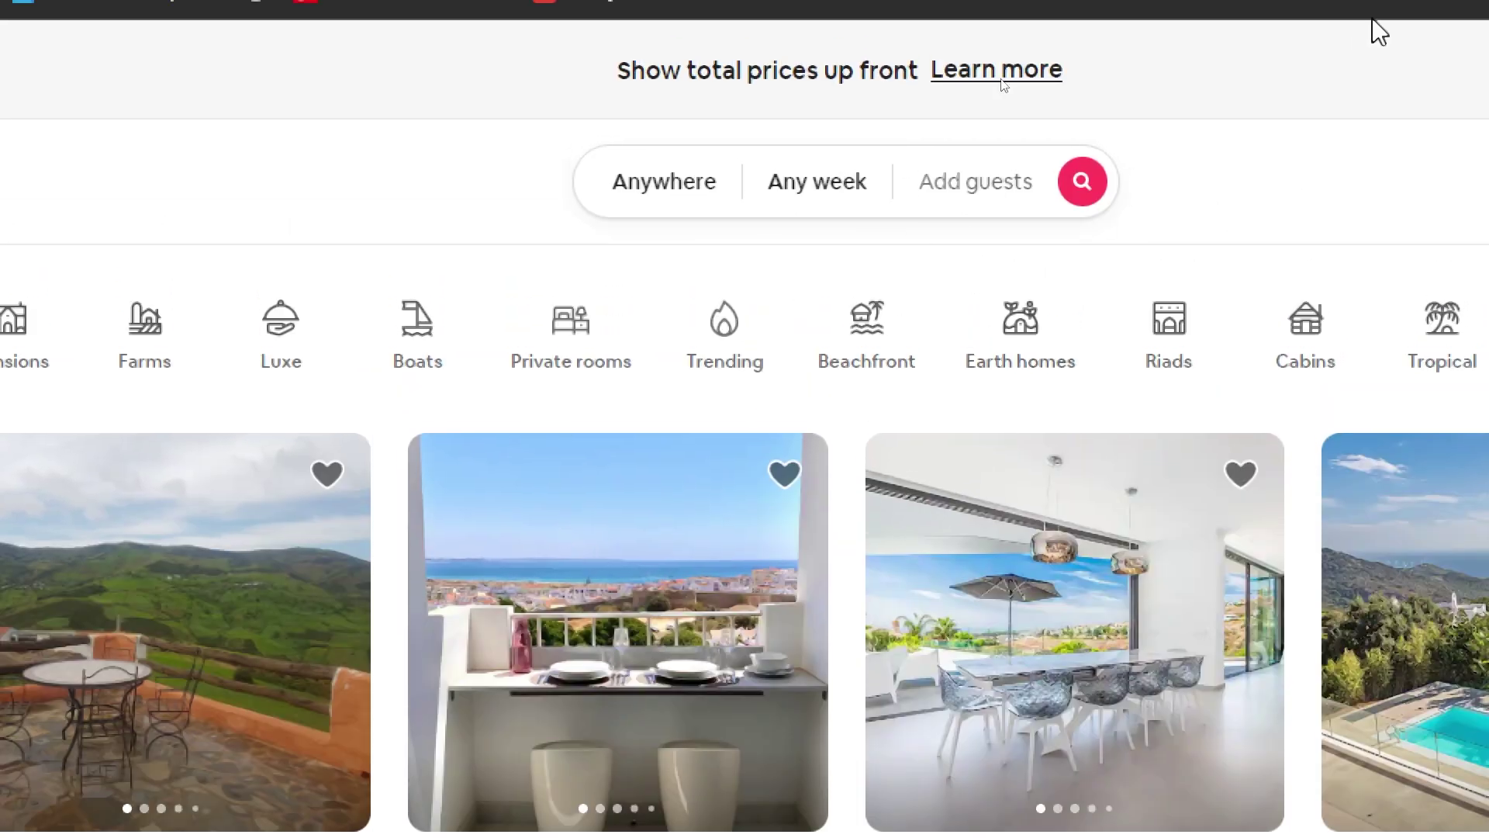
# Step: Choose Europe as the destination with check-in April 1 and check-out April 6
pyautogui.click(656, 191)
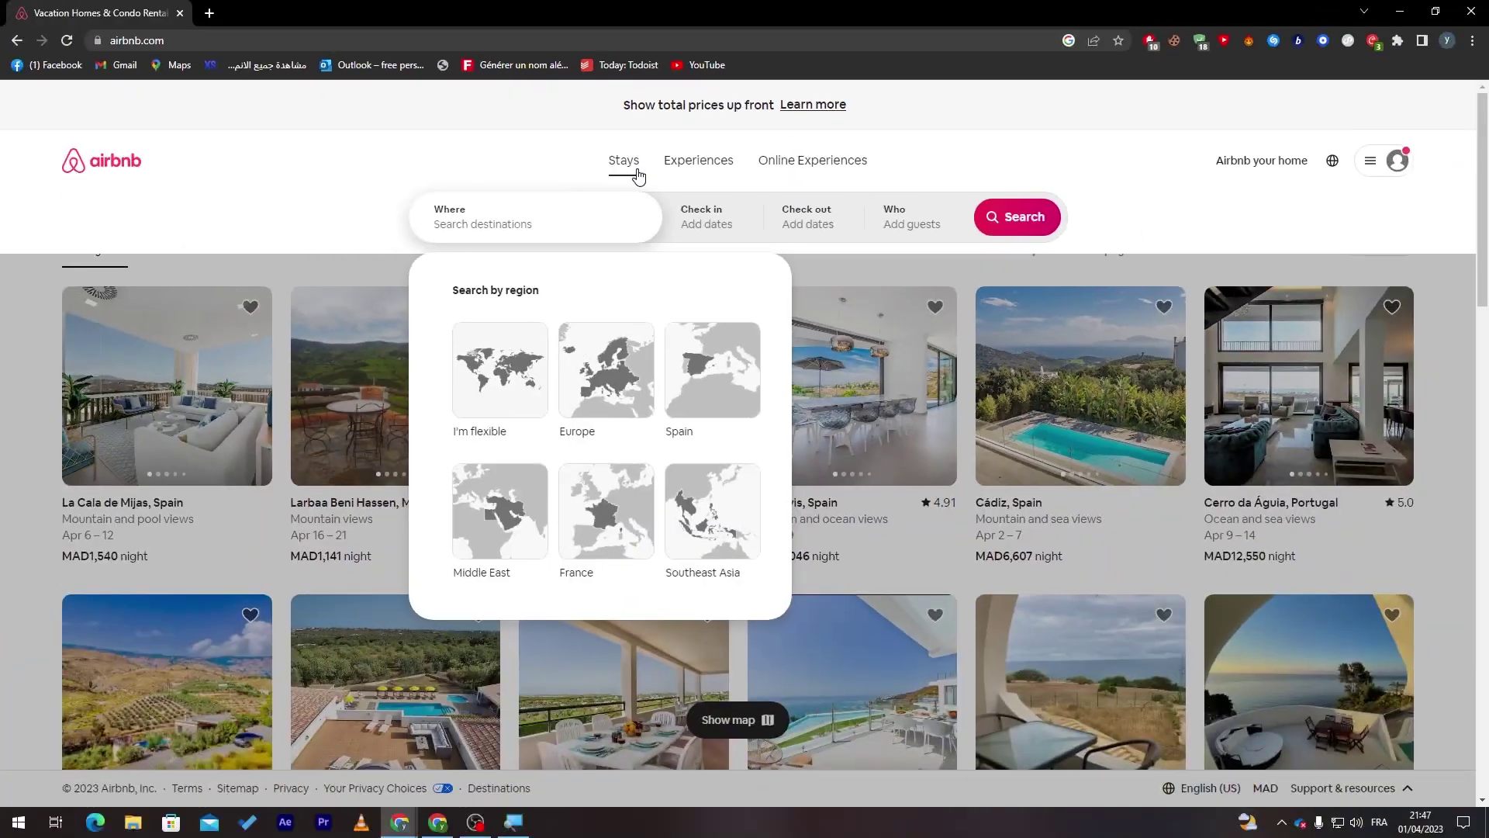
pyautogui.click(612, 387)
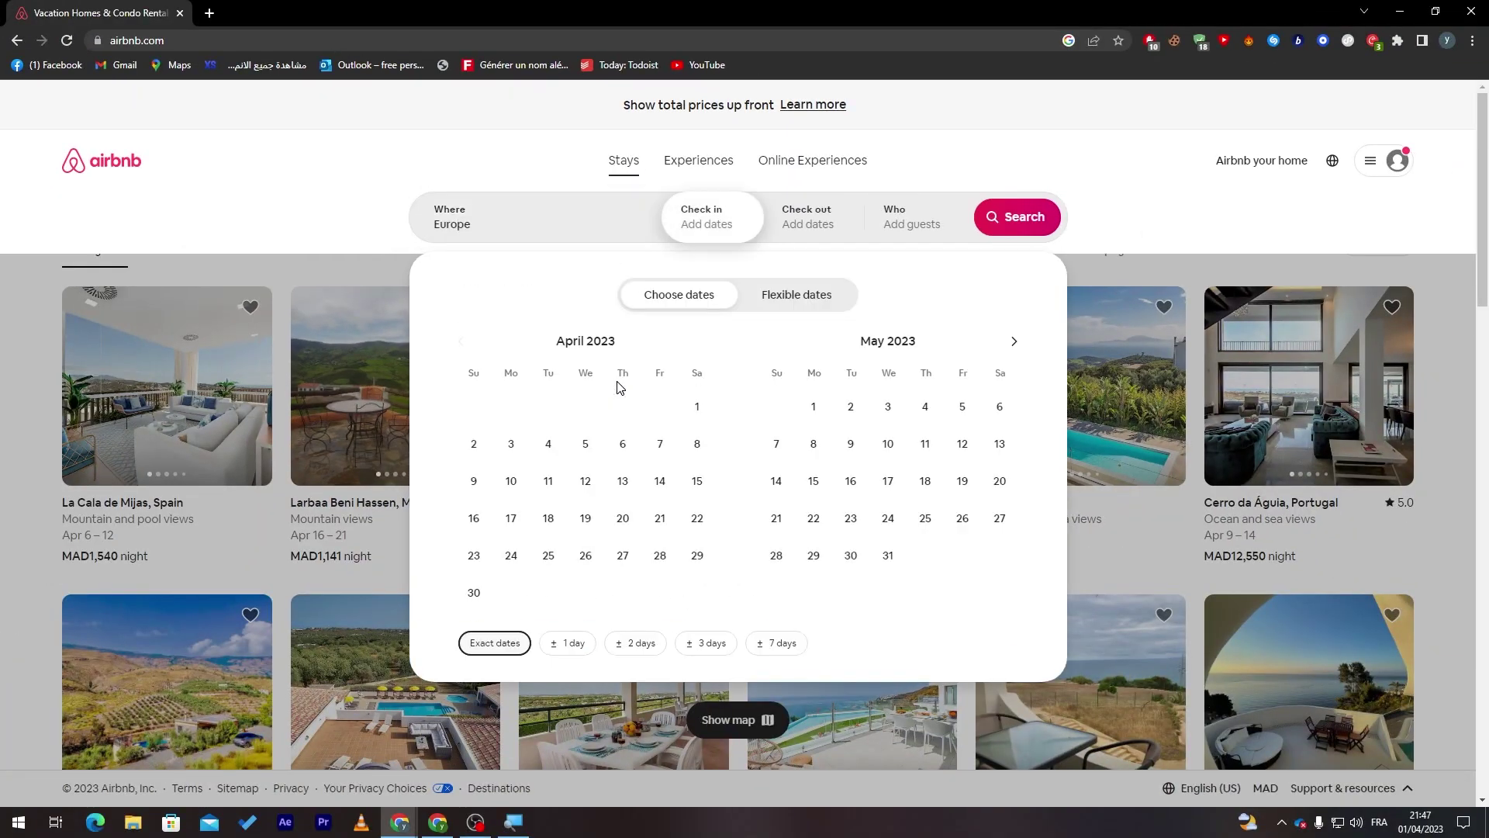
pyautogui.click(696, 409)
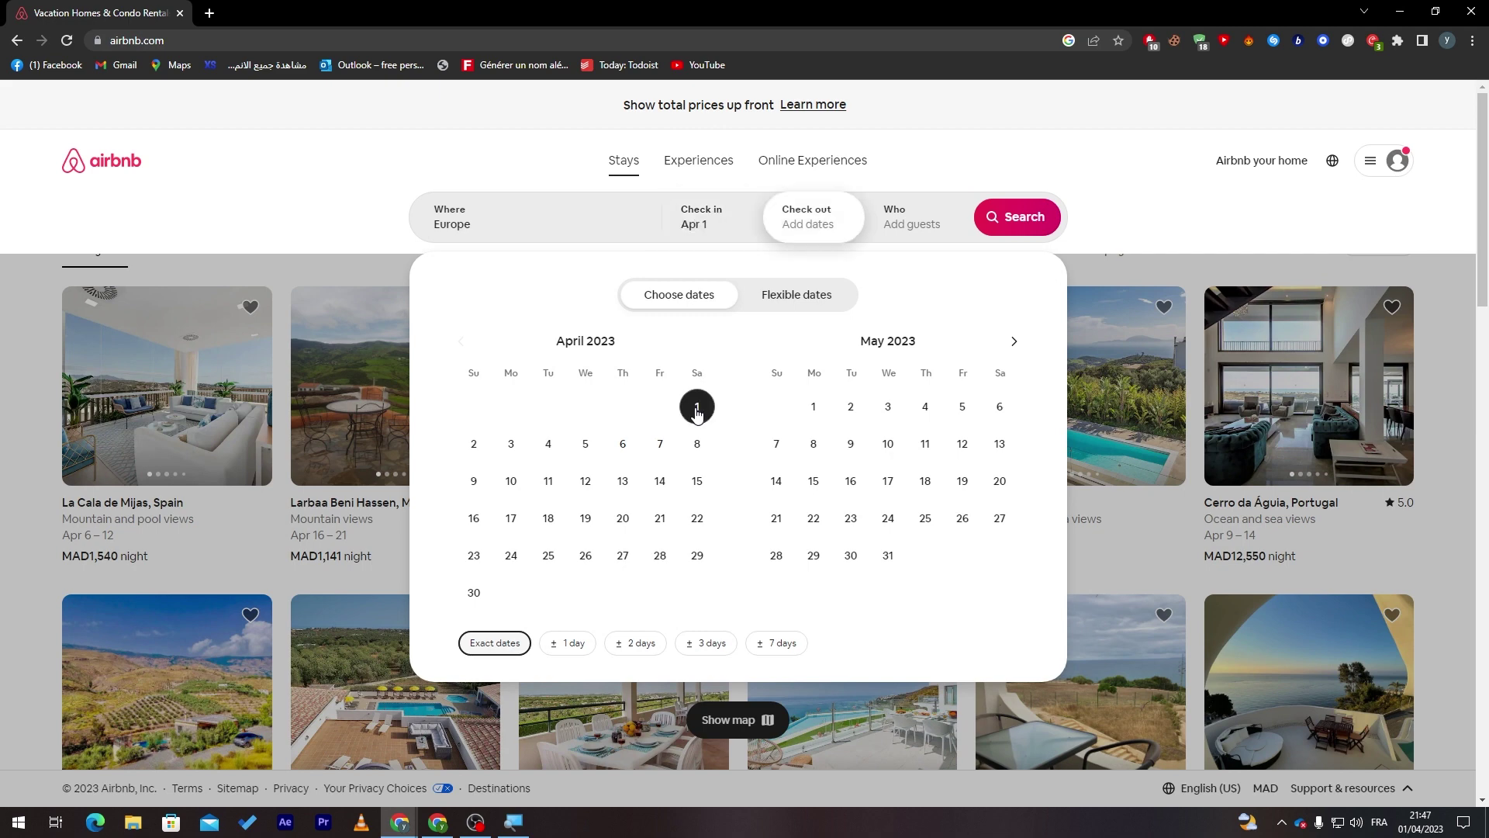
pyautogui.click(623, 444)
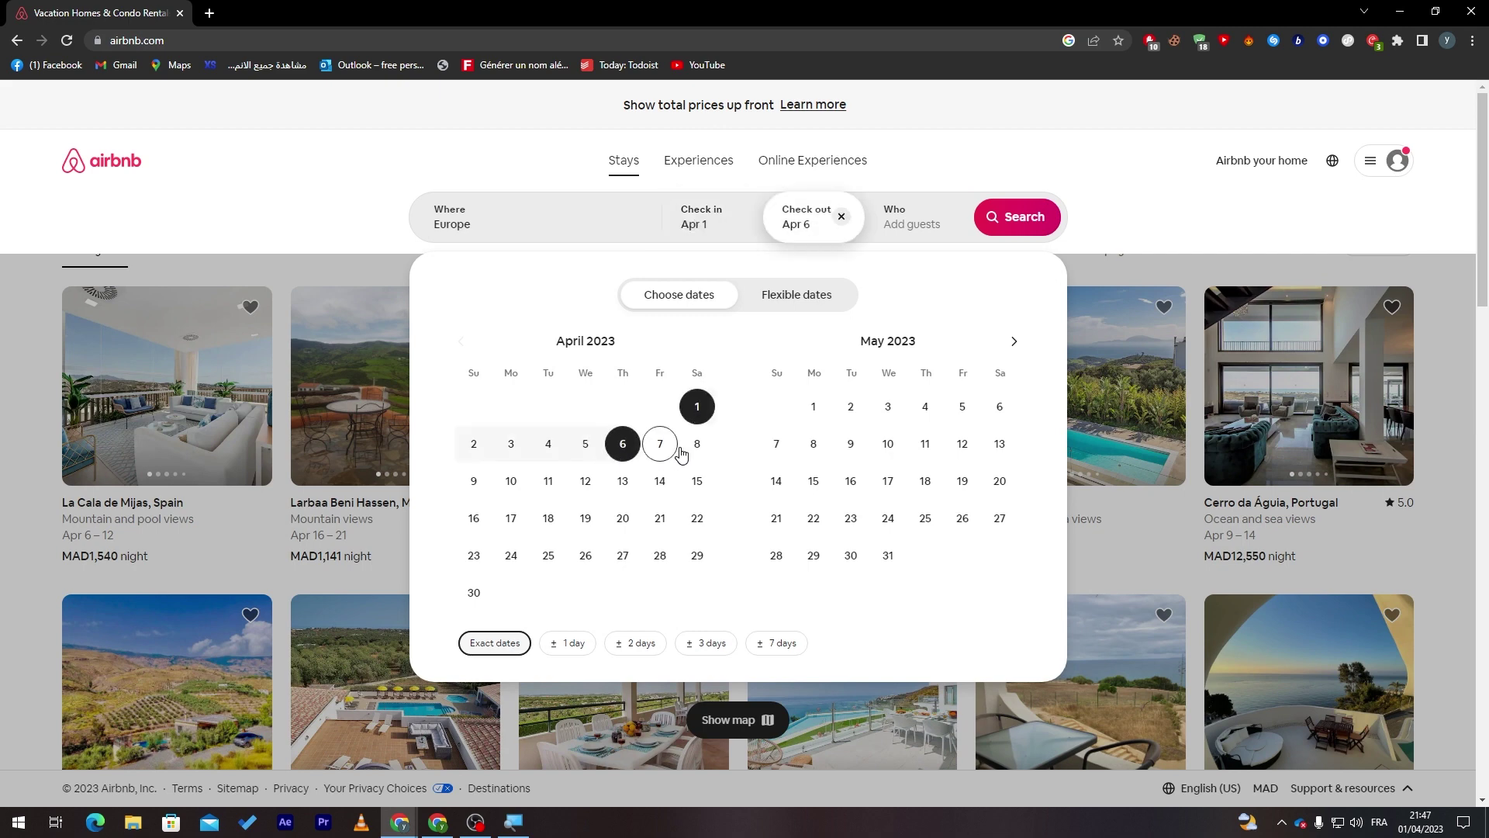
# Step: Set the guests to 2 adults, 2 children and 1 pet
pyautogui.click(899, 234)
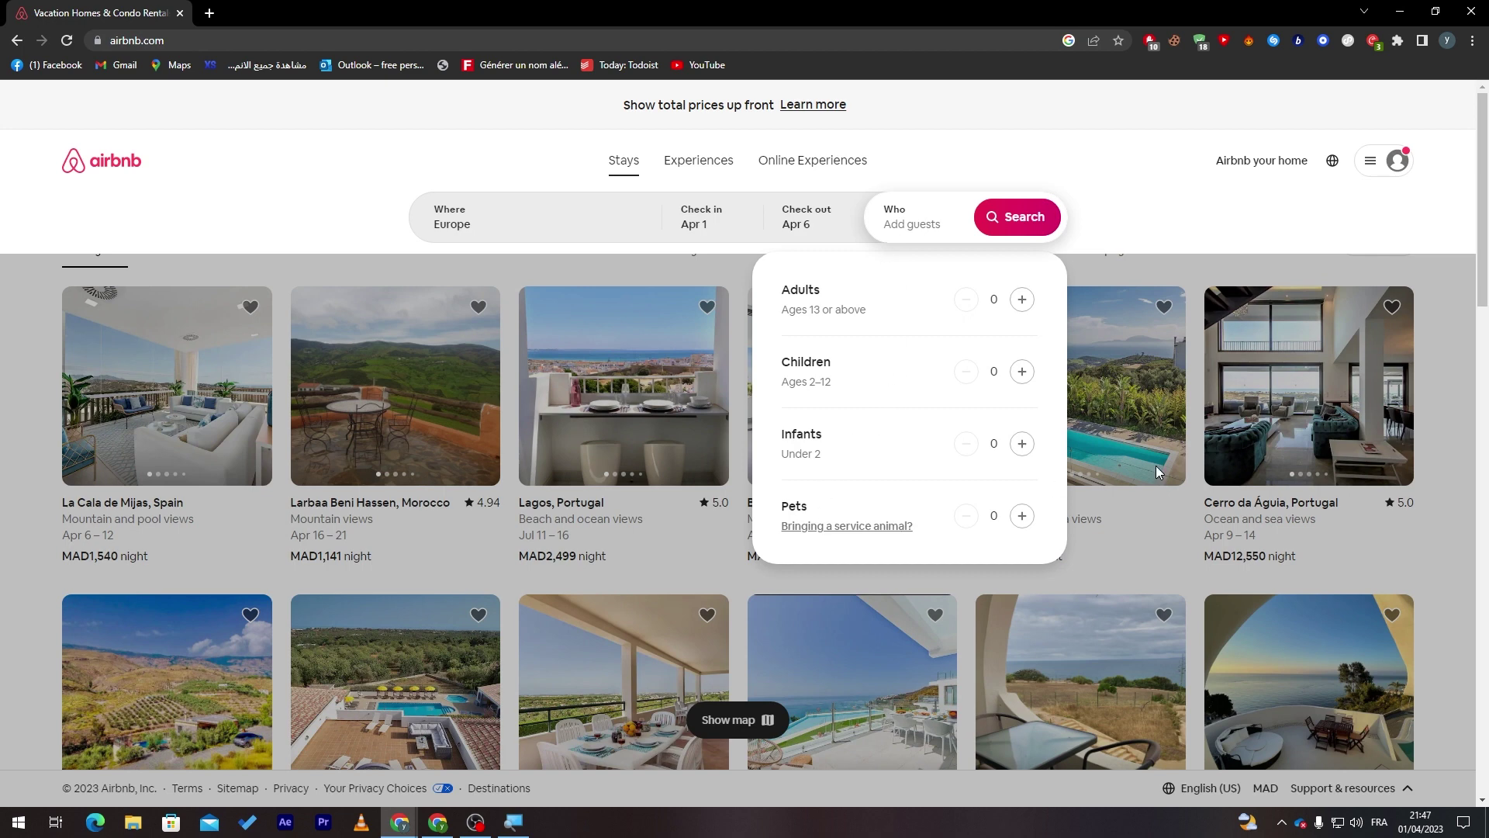
pyautogui.click(1022, 301)
pyautogui.click(1024, 373)
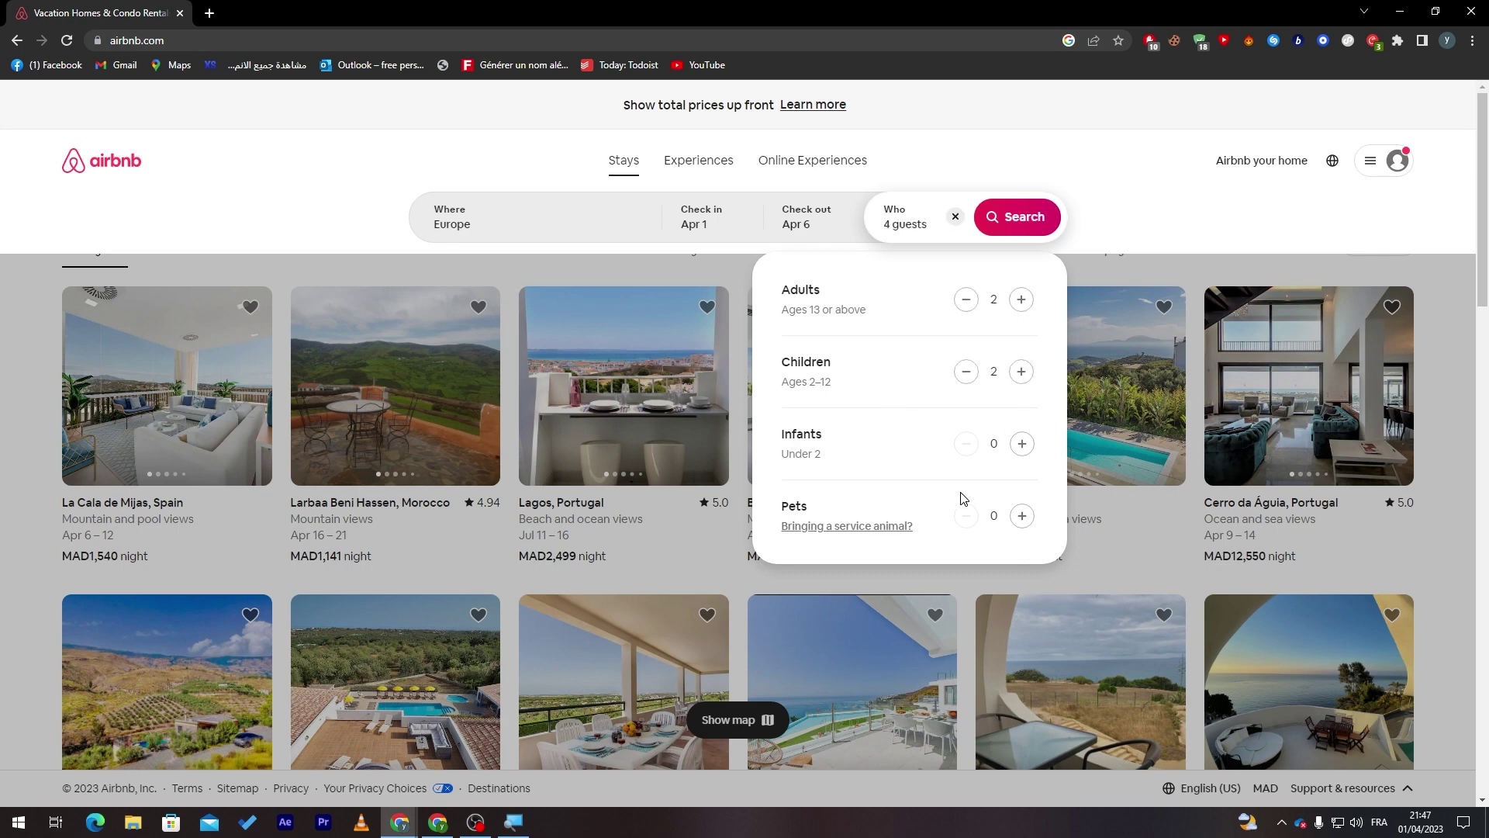
pyautogui.click(1021, 517)
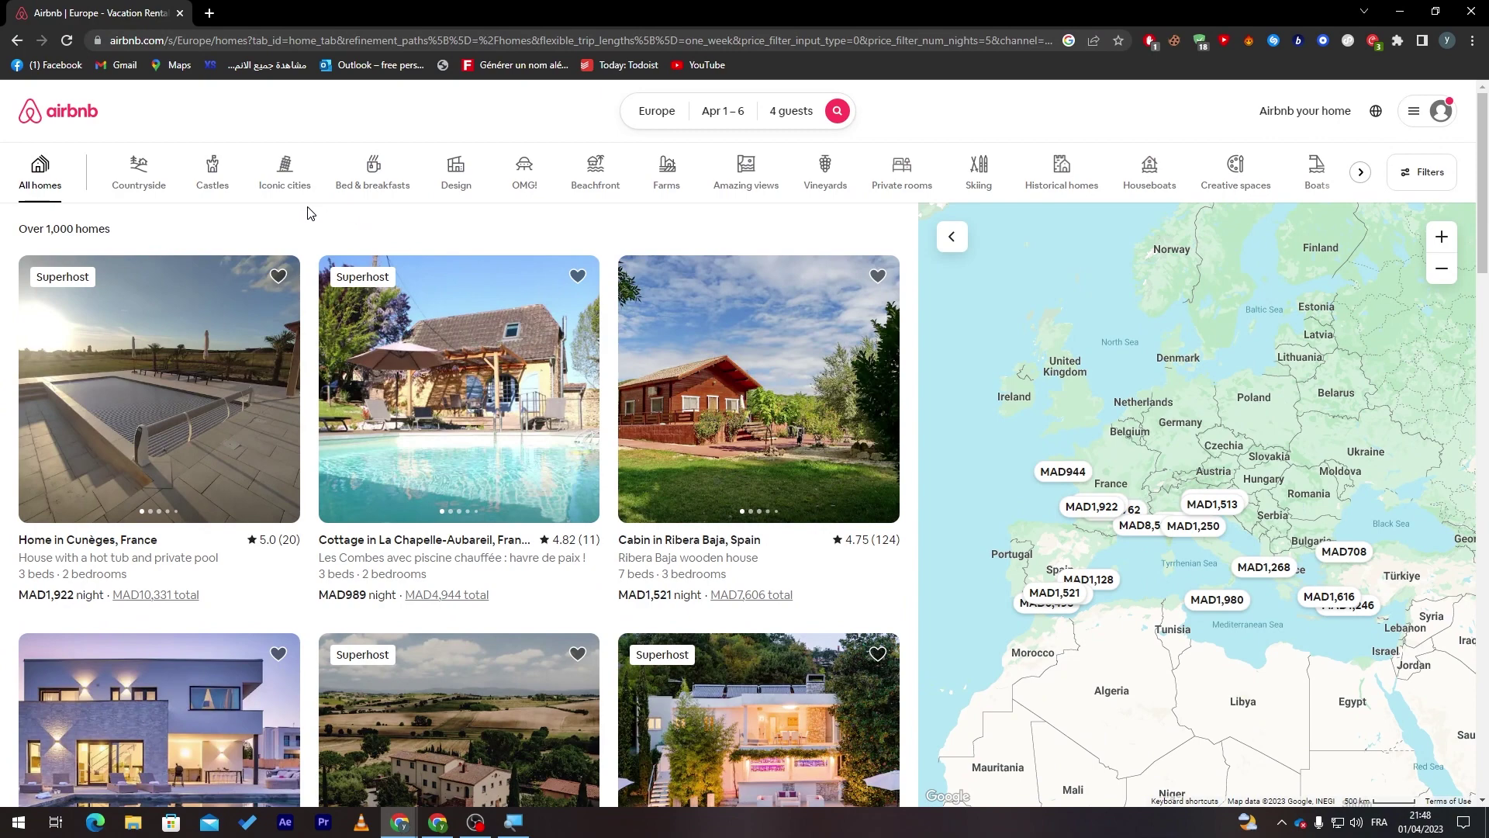
# Step: Show only Countryside homes and flip through the houseboat listing's photos
pyautogui.click(140, 175)
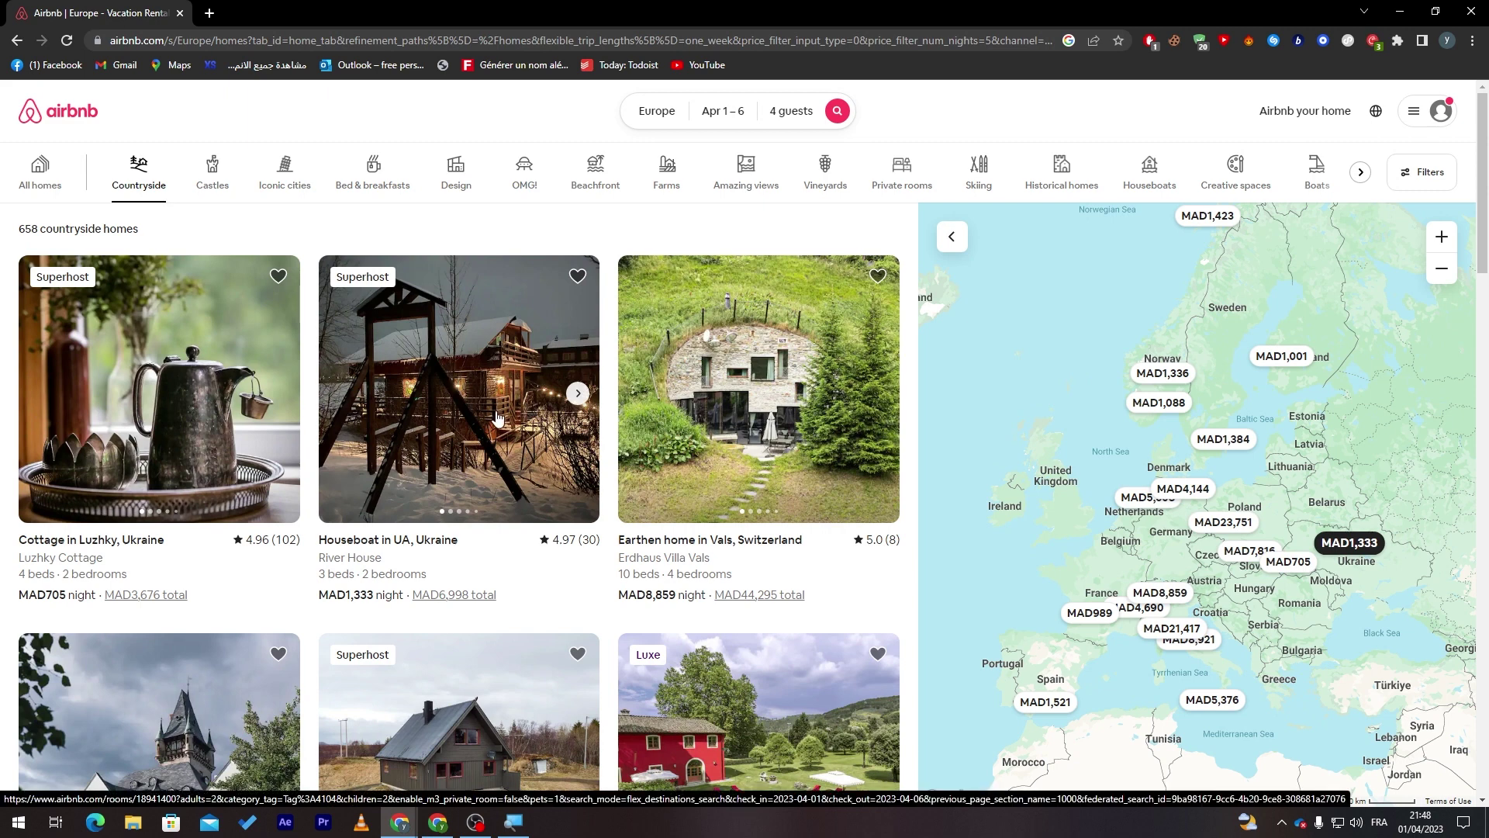
pyautogui.click(577, 393)
pyautogui.click(576, 394)
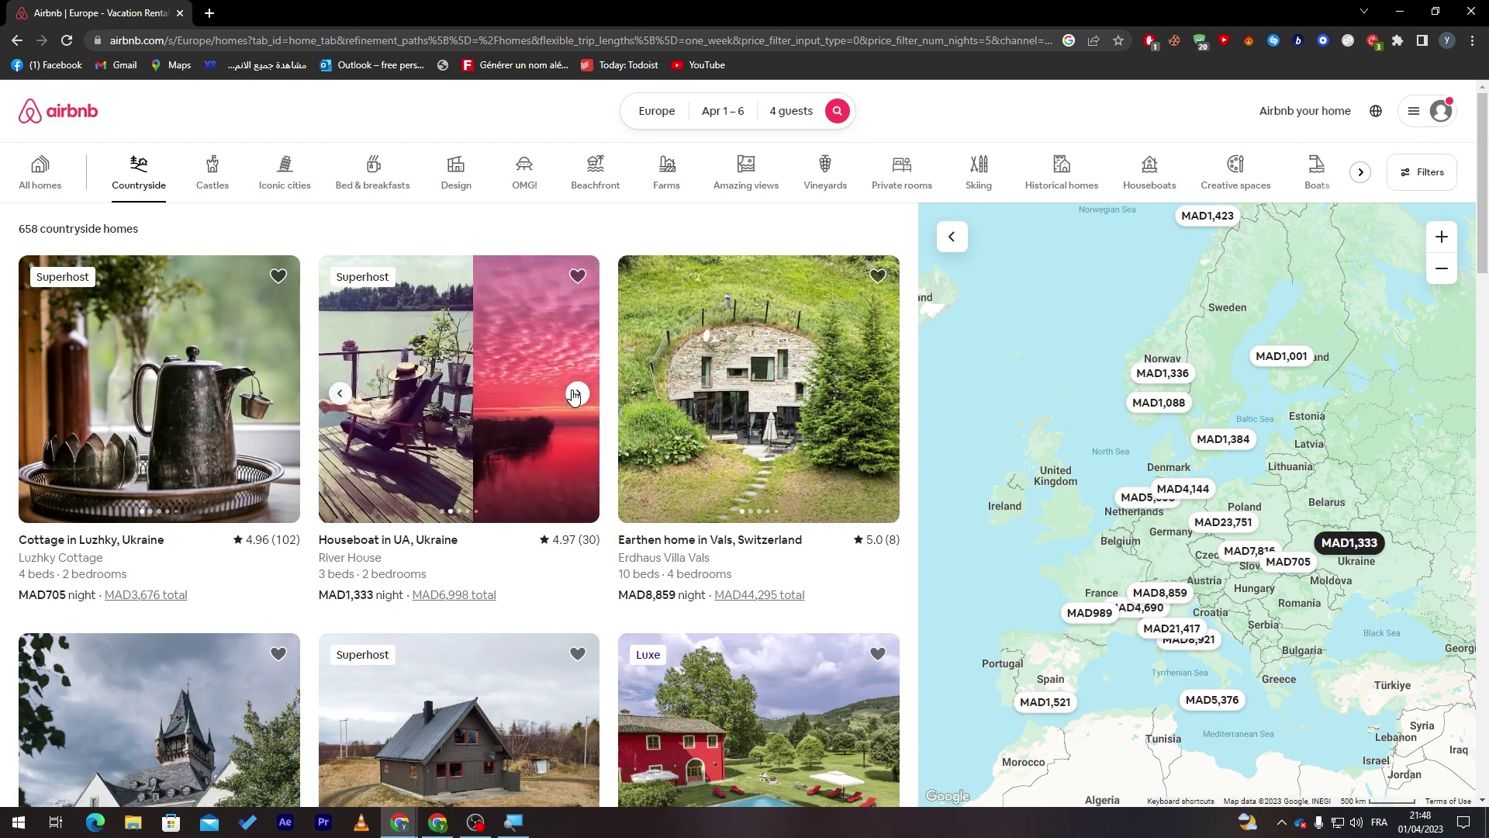
pyautogui.click(575, 394)
pyautogui.click(575, 394)
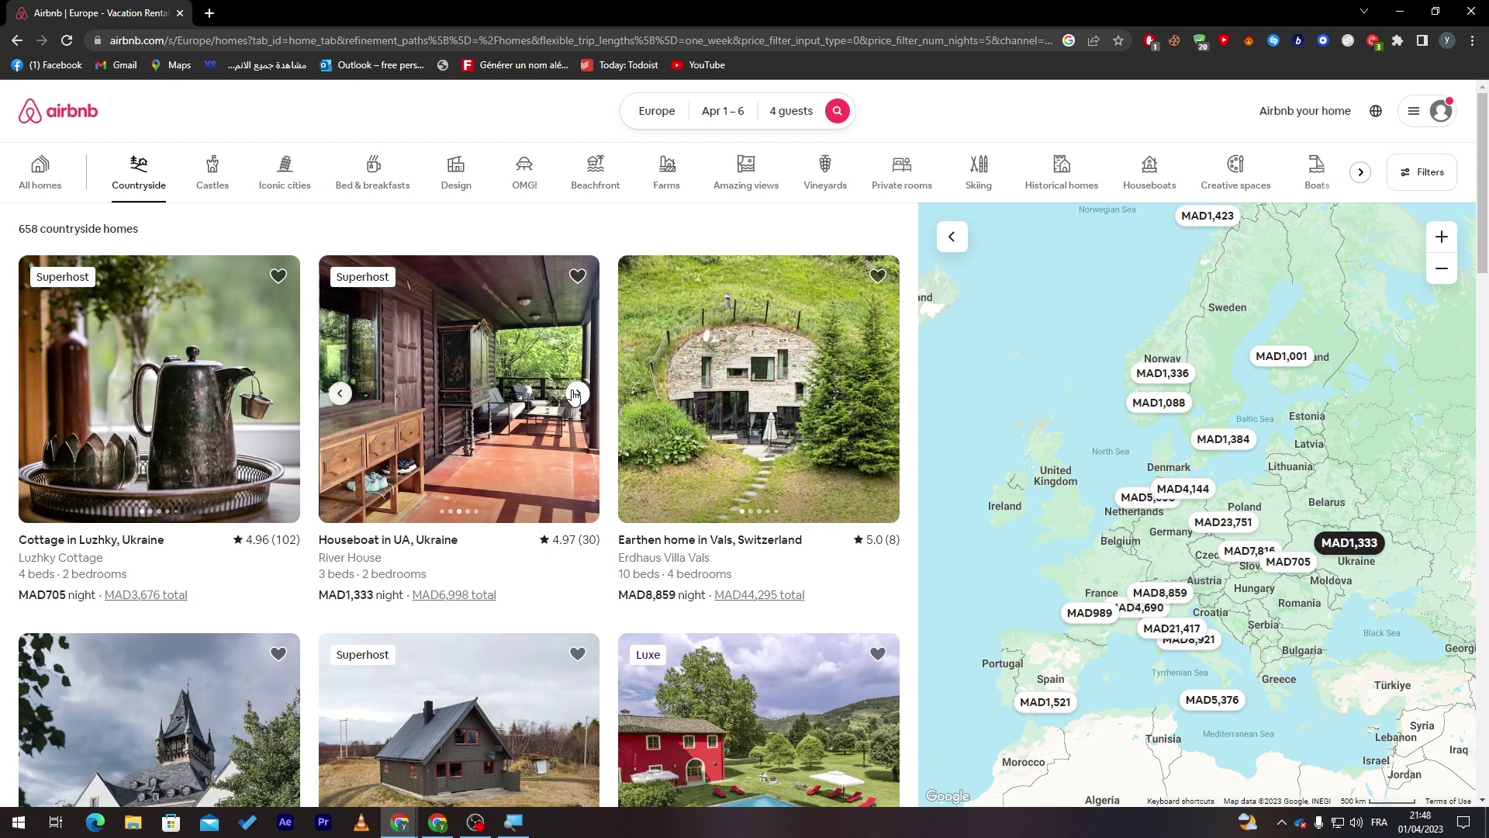
pyautogui.click(575, 394)
pyautogui.click(576, 394)
pyautogui.click(575, 394)
pyautogui.click(575, 394)
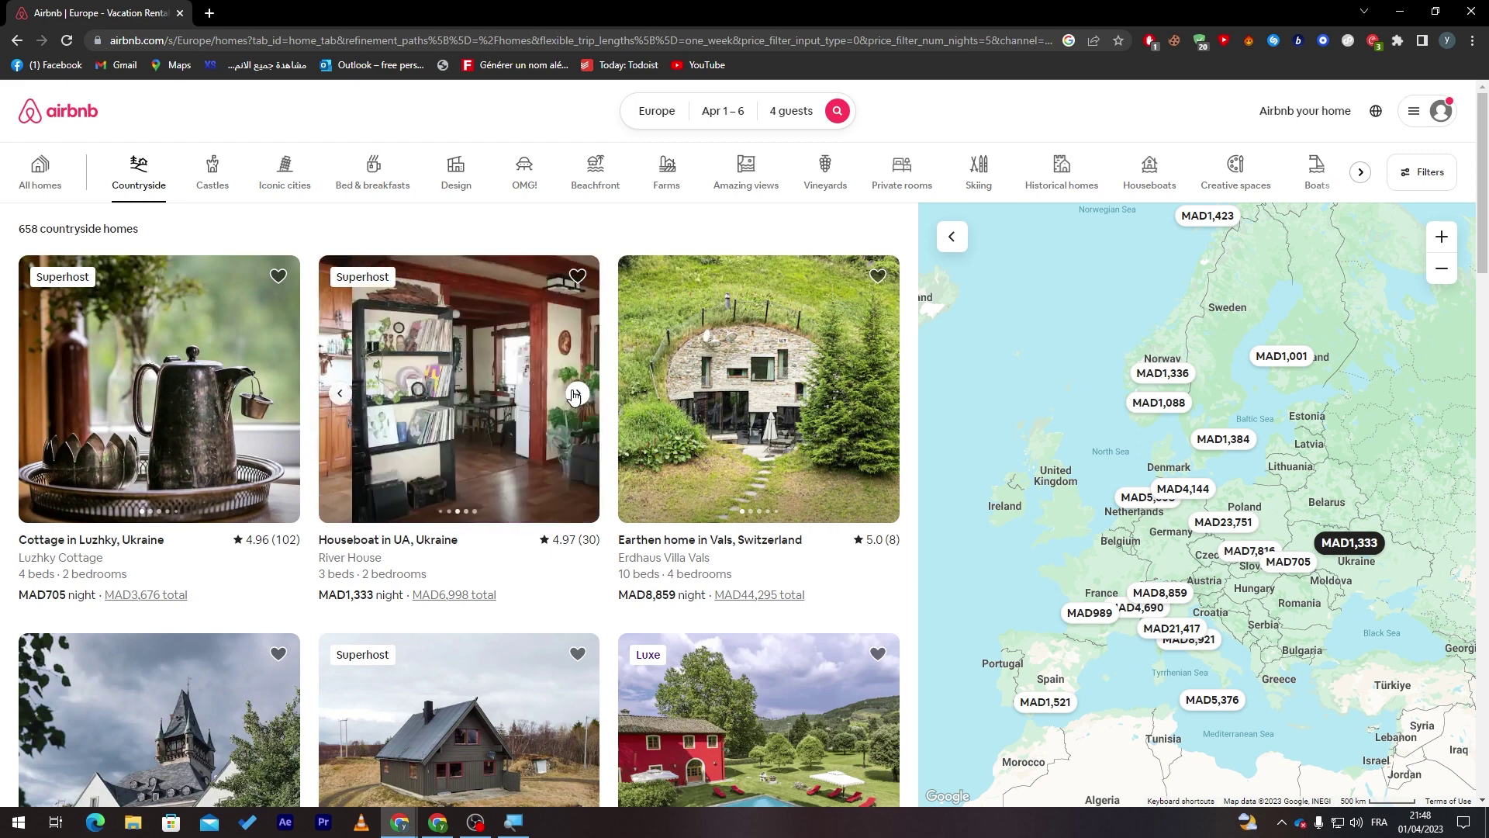
pyautogui.click(576, 394)
pyautogui.click(576, 394)
pyautogui.click(576, 394)
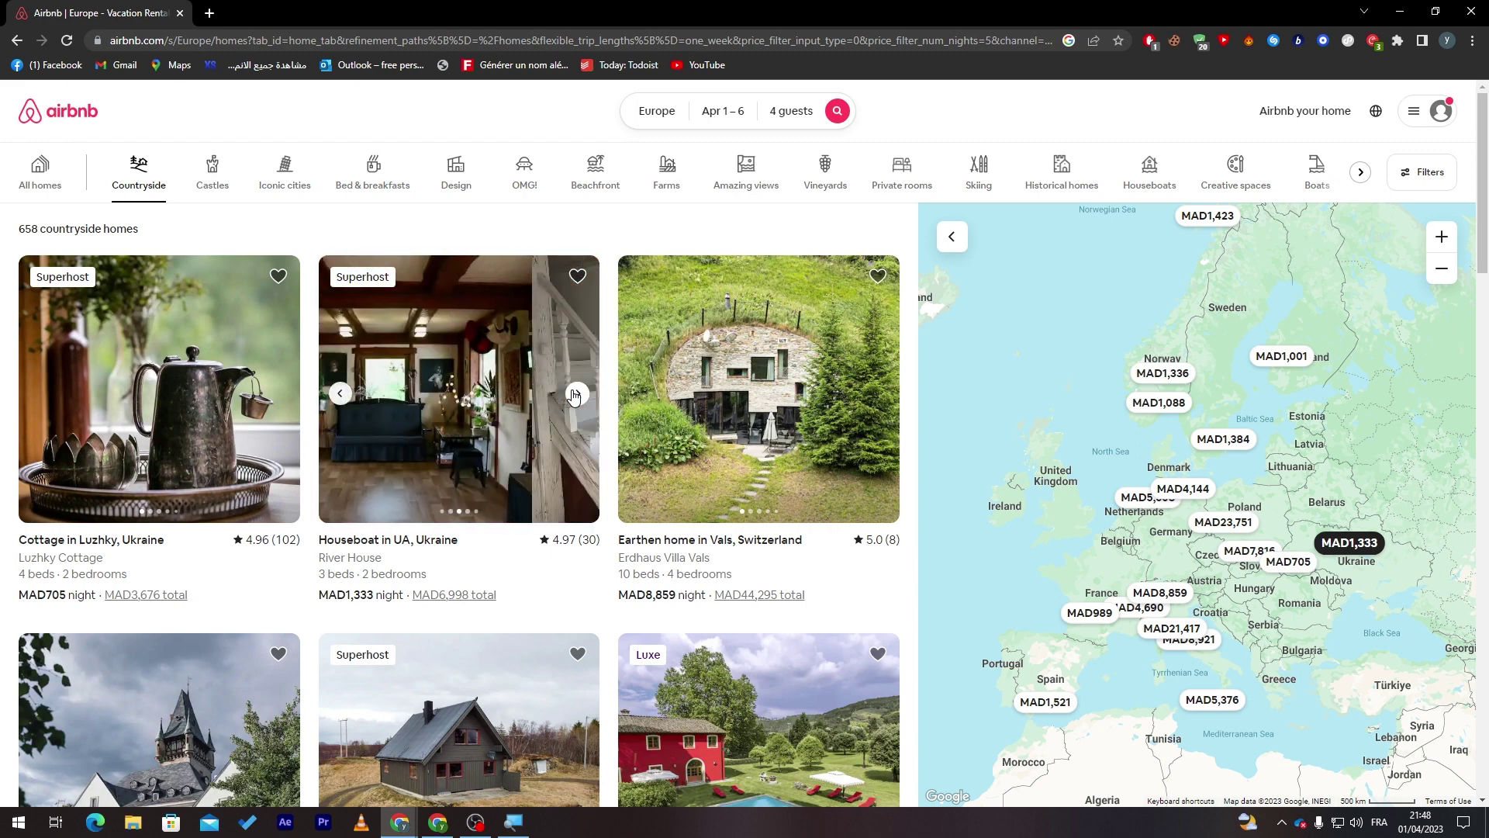
pyautogui.click(576, 394)
pyautogui.click(576, 394)
pyautogui.click(576, 394)
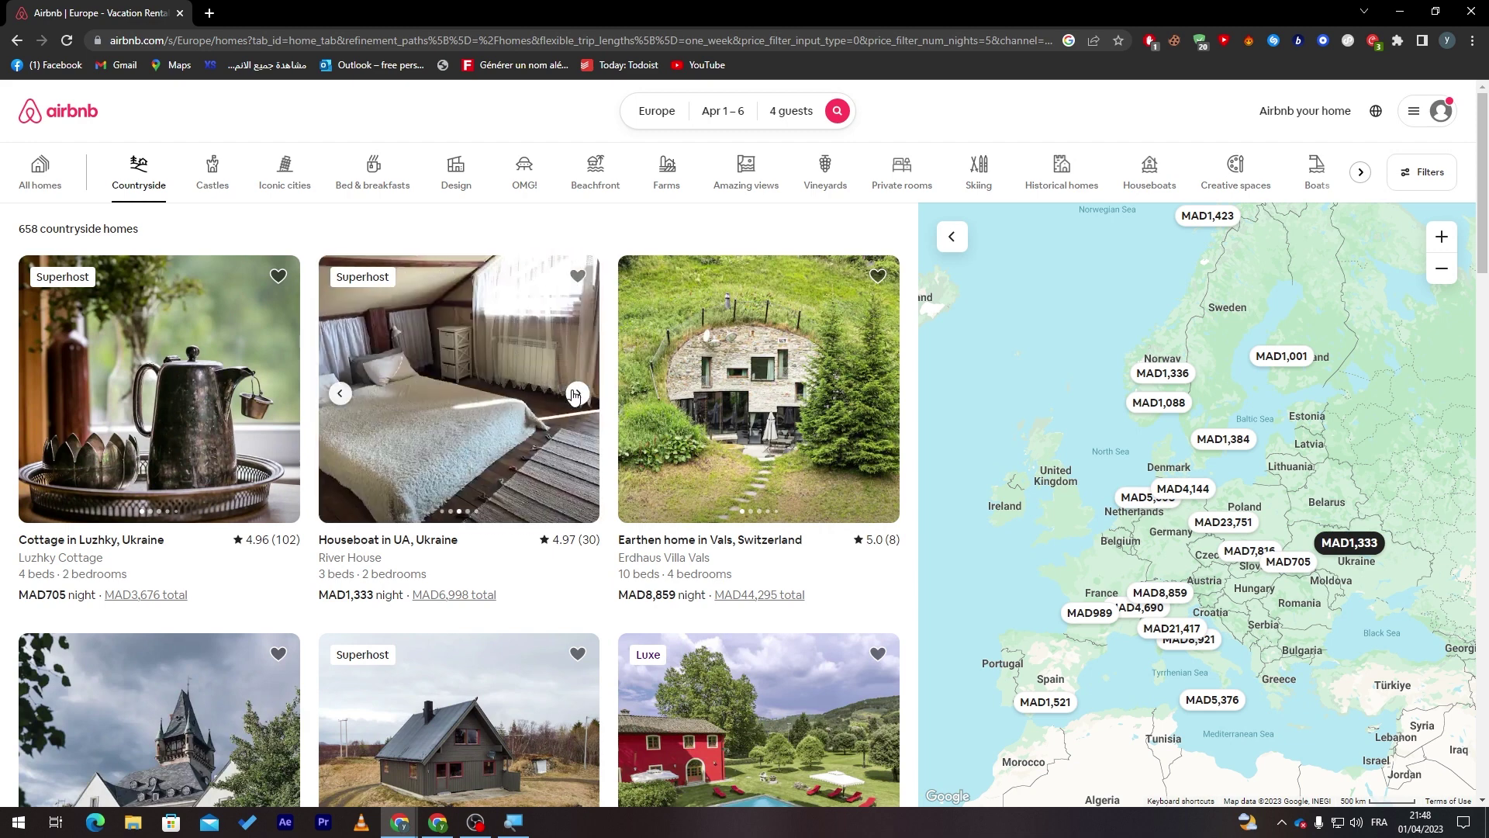
pyautogui.click(576, 394)
pyautogui.click(576, 394)
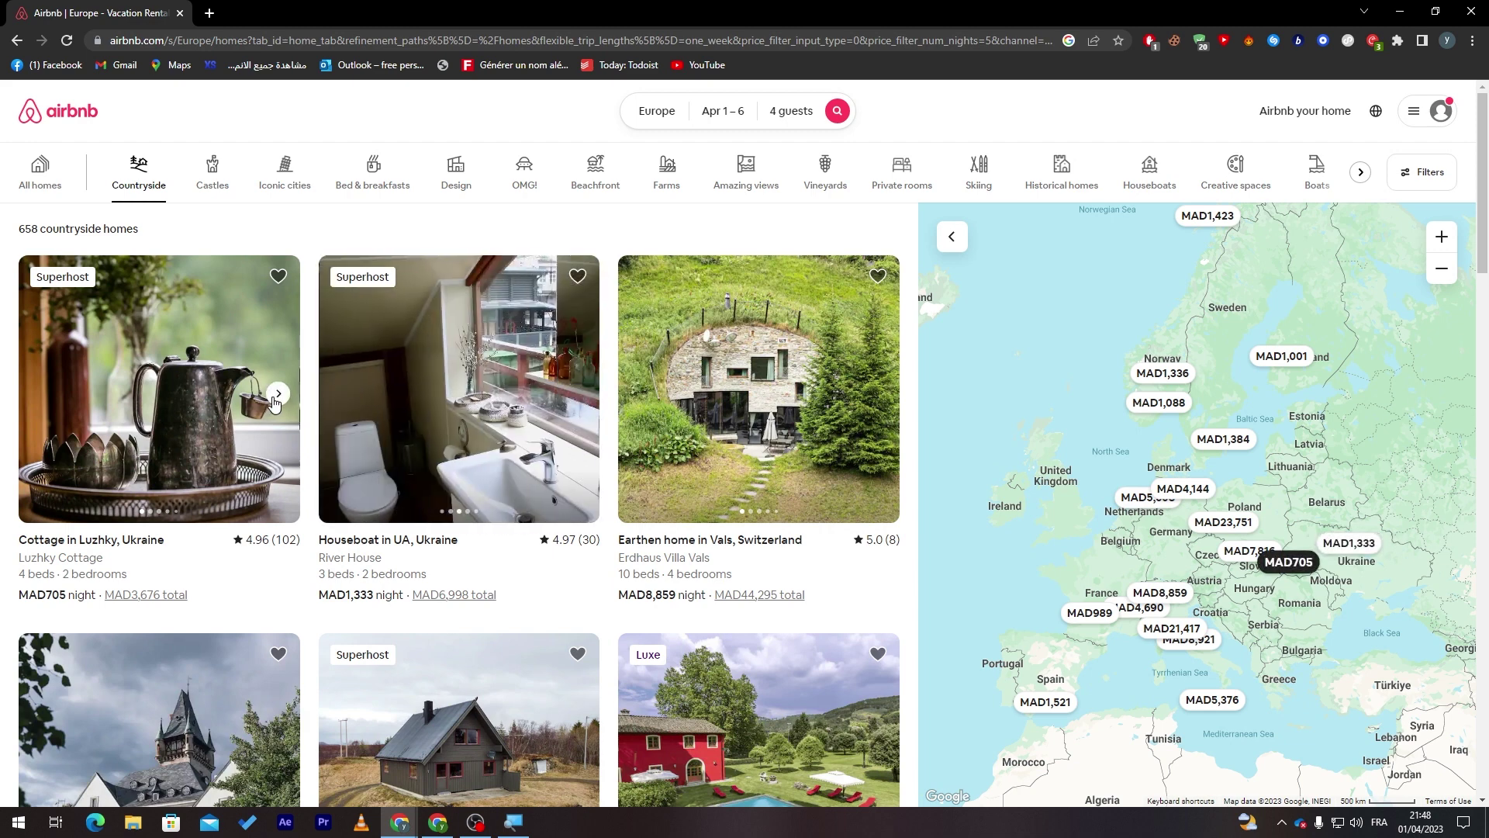
# Step: Browse photos of the Luzhky cottage and the earthen home, then open the Filters dialog
pyautogui.click(272, 402)
pyautogui.click(274, 402)
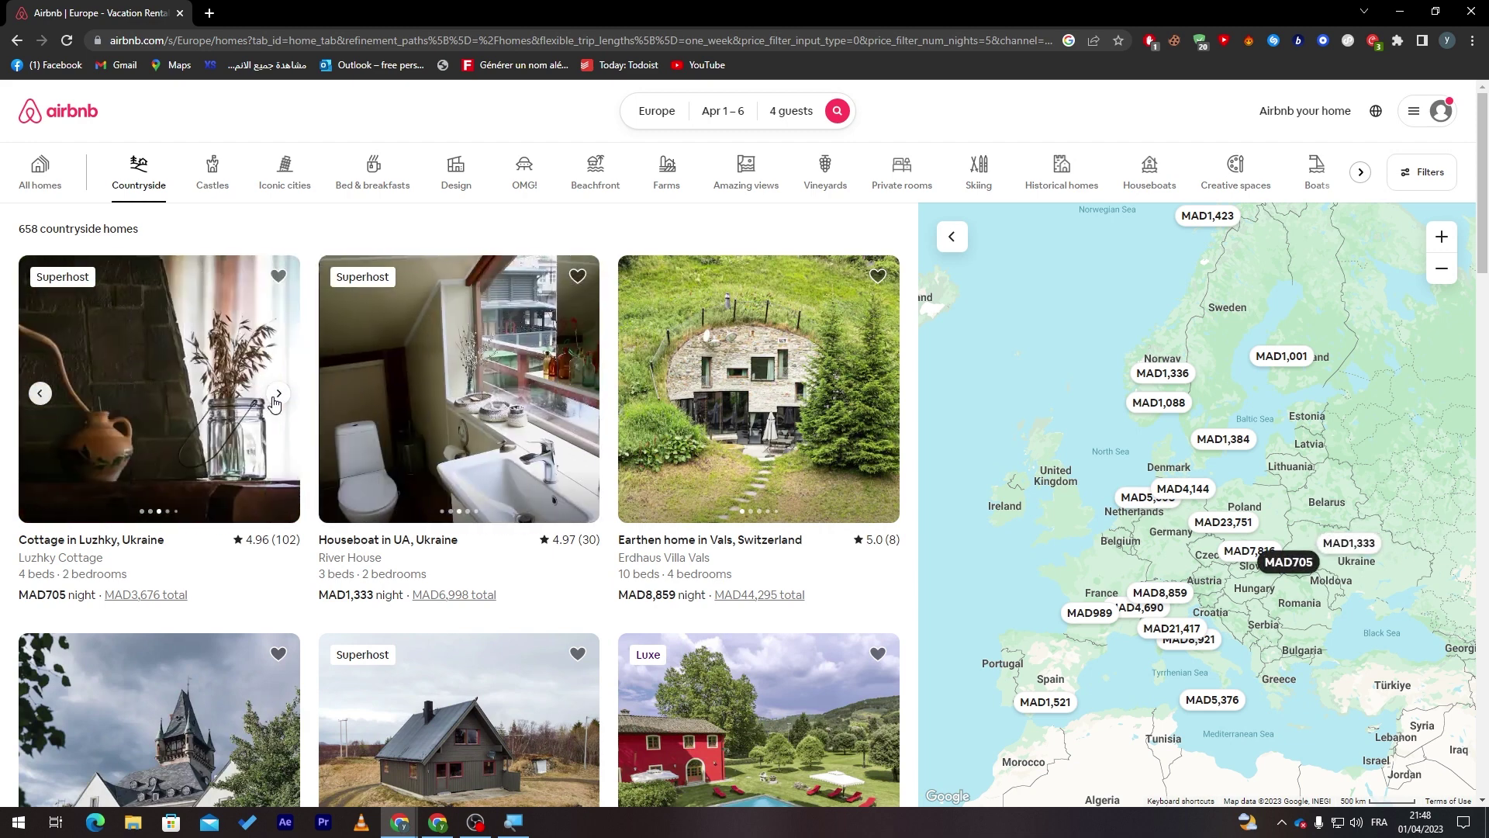
pyautogui.click(278, 394)
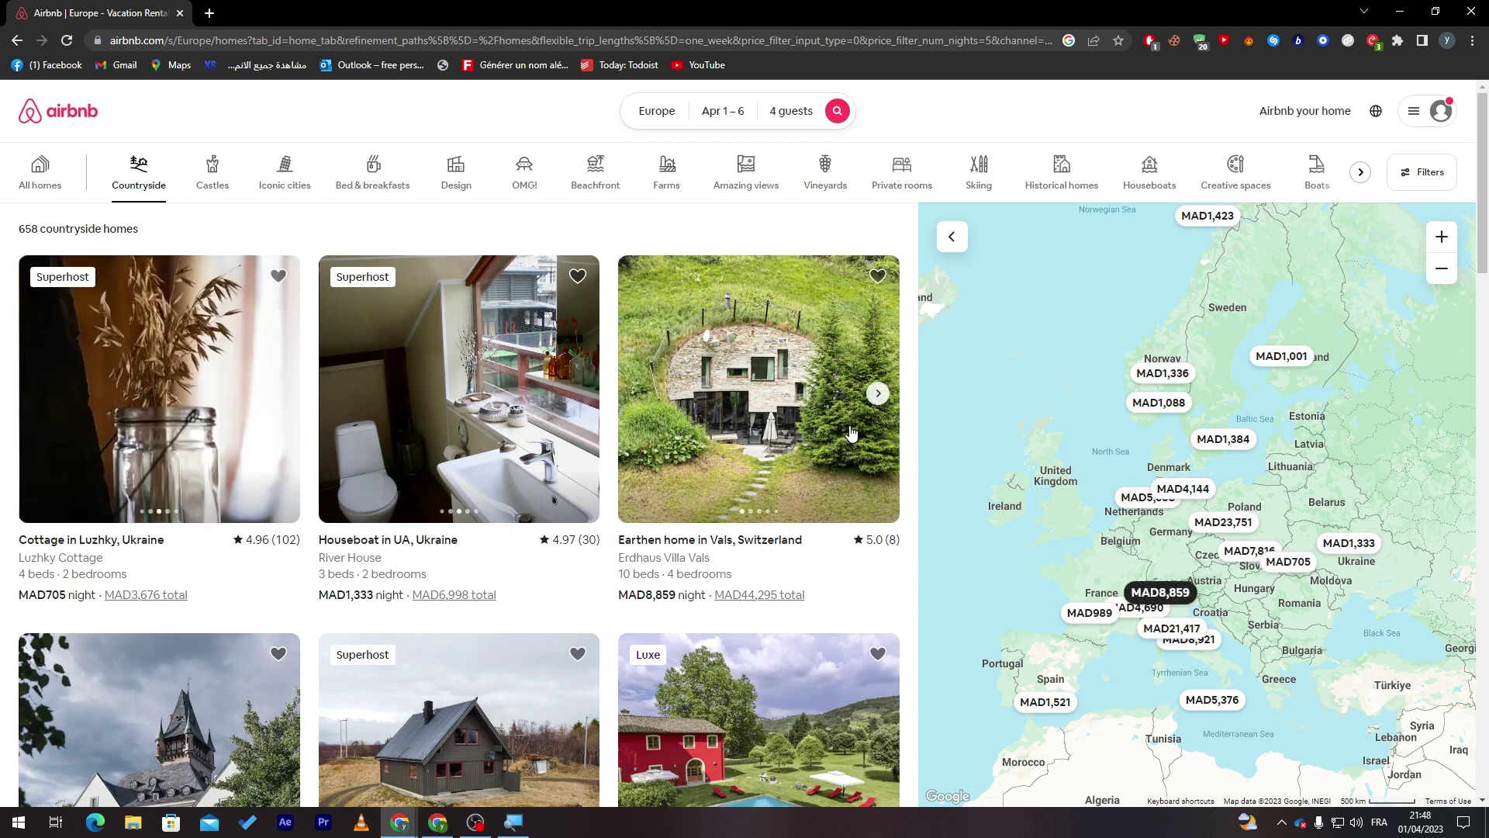
pyautogui.click(877, 393)
pyautogui.click(877, 394)
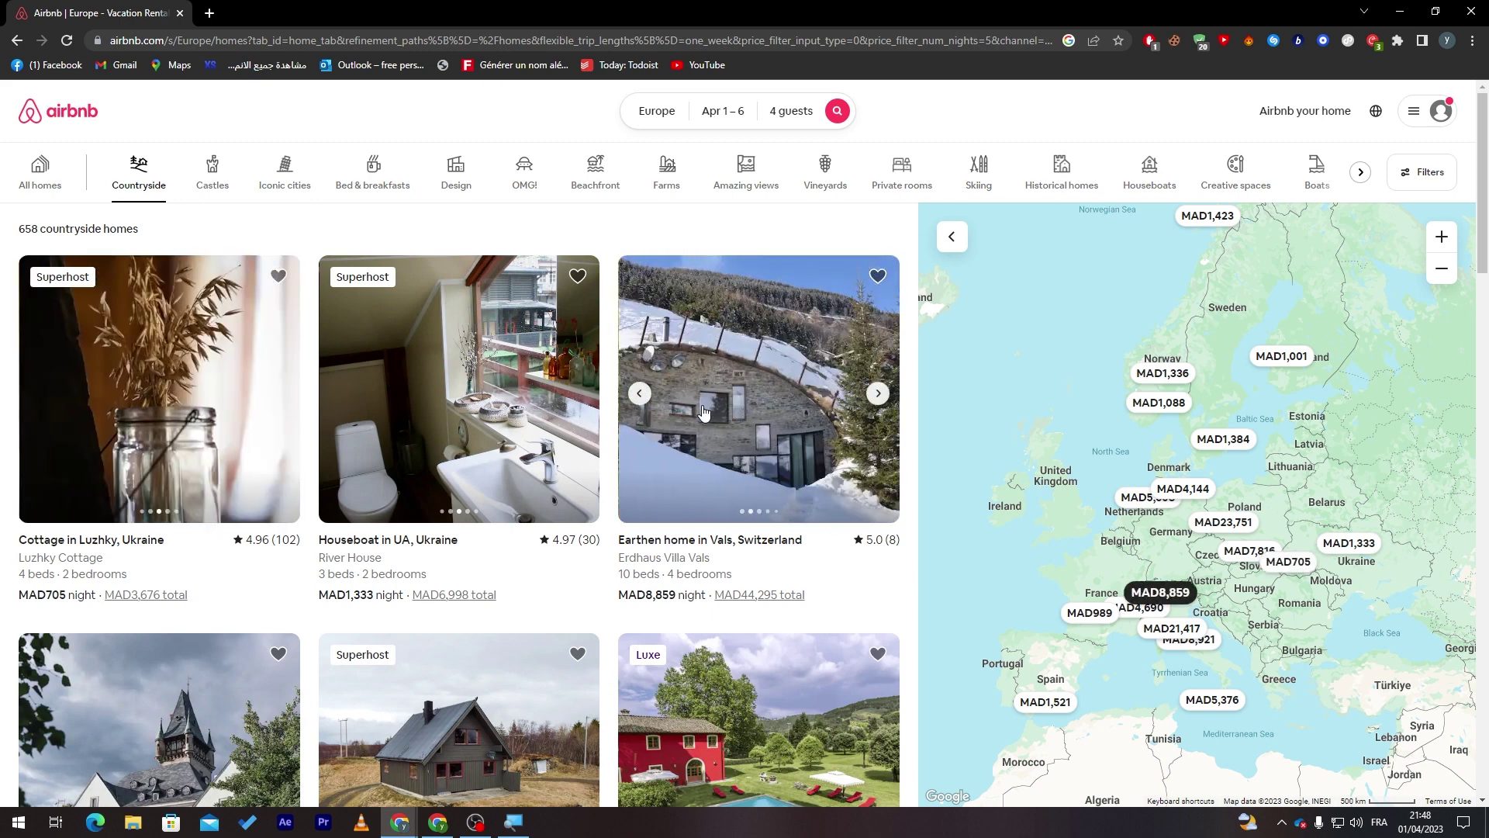
pyautogui.click(640, 393)
pyautogui.click(877, 393)
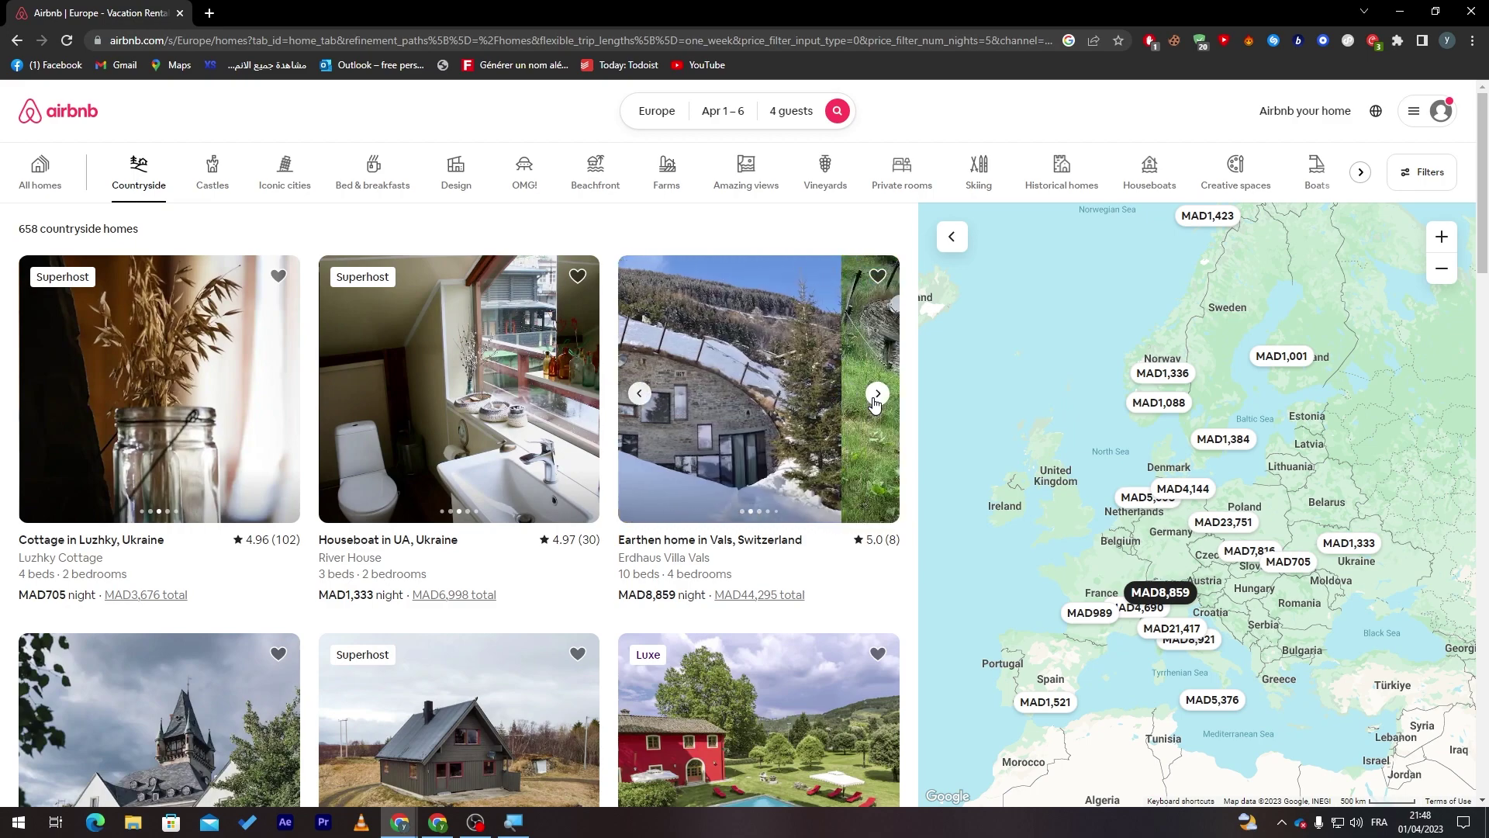
pyautogui.moveTo(1481, 248); pyautogui.dragTo(1479, 320)
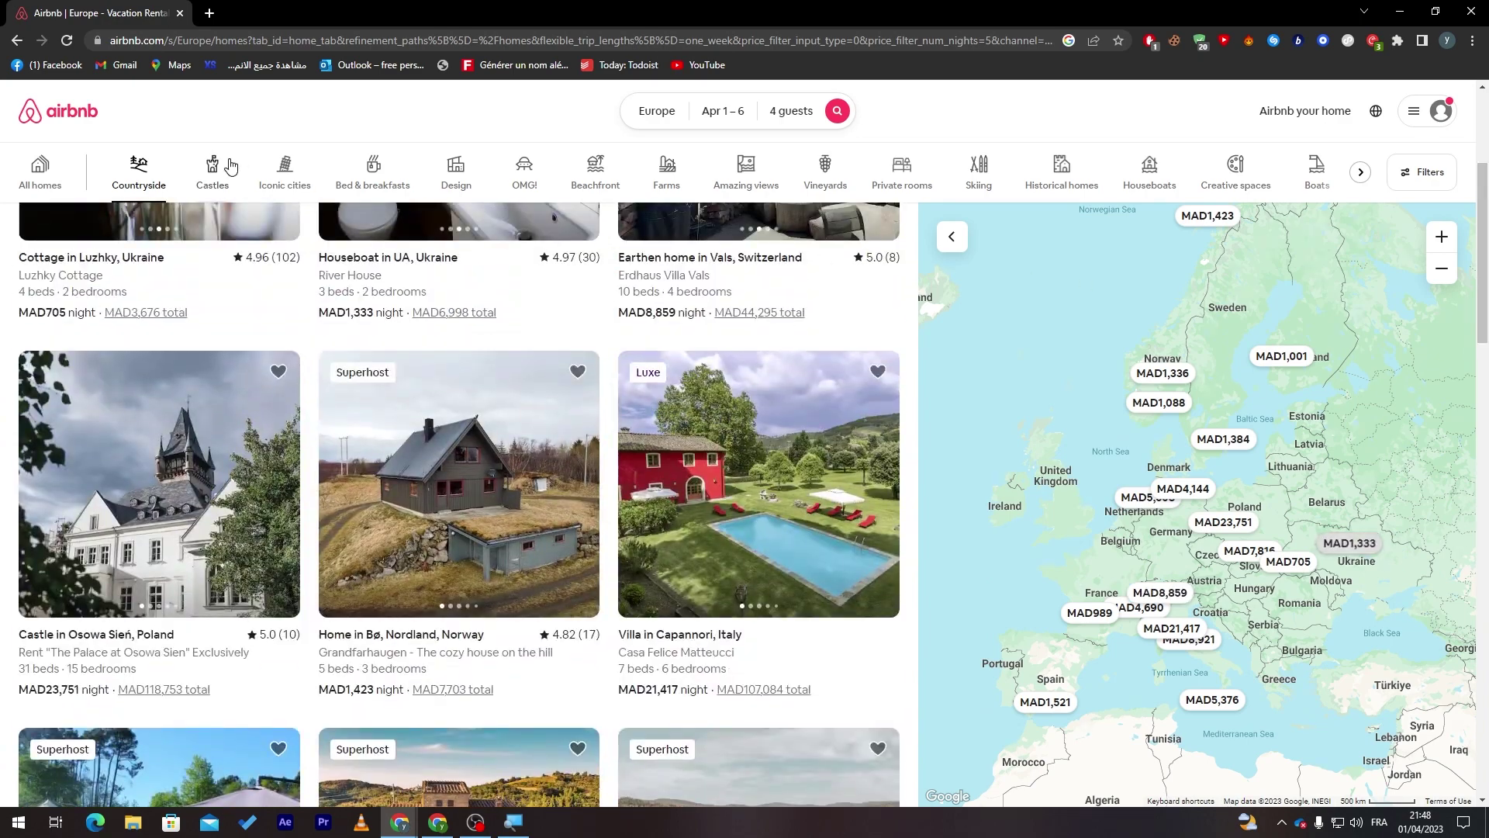
pyautogui.click(1487, 124)
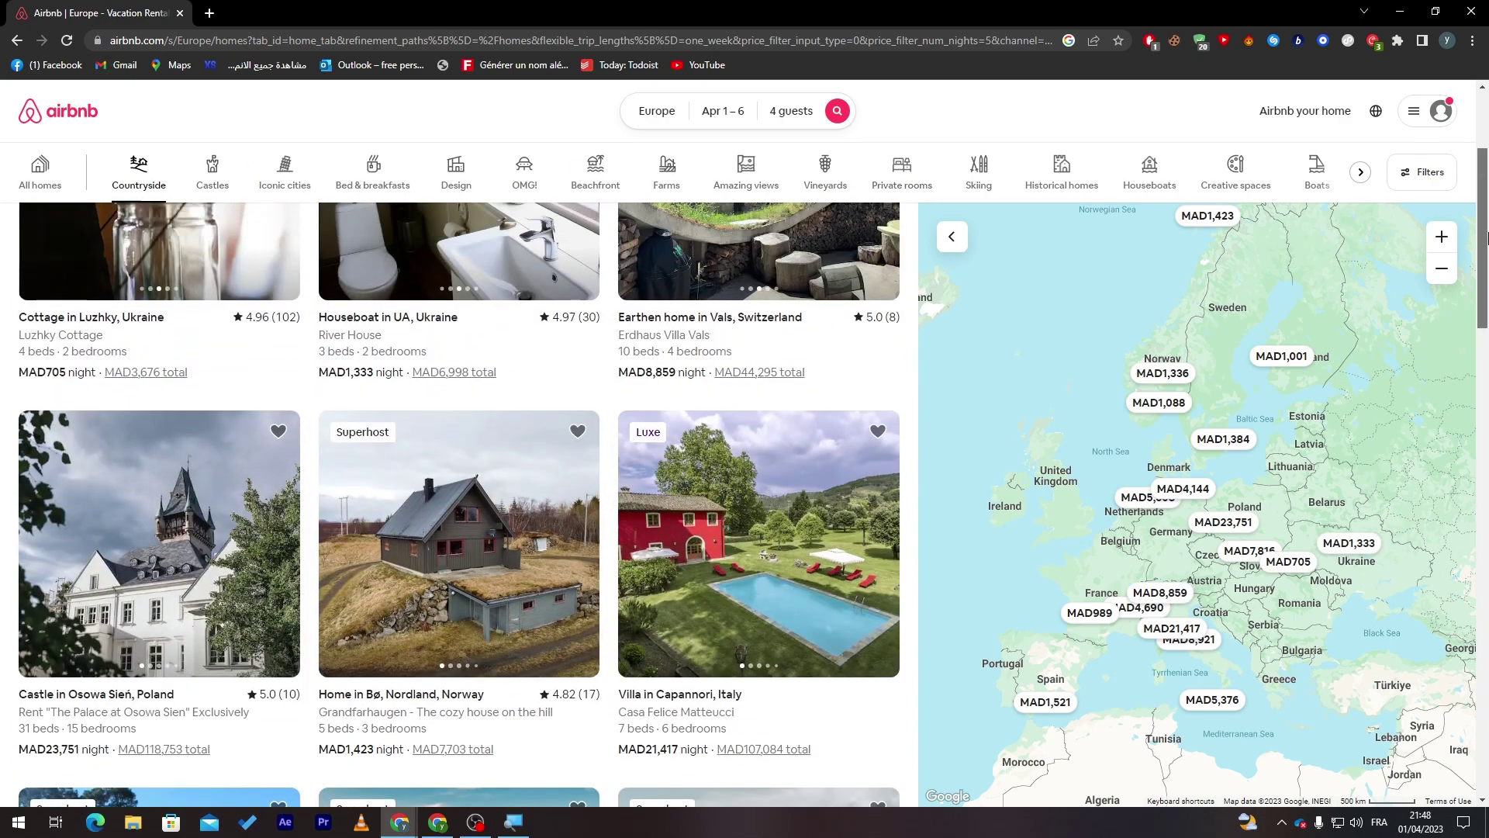
pyautogui.click(1396, 177)
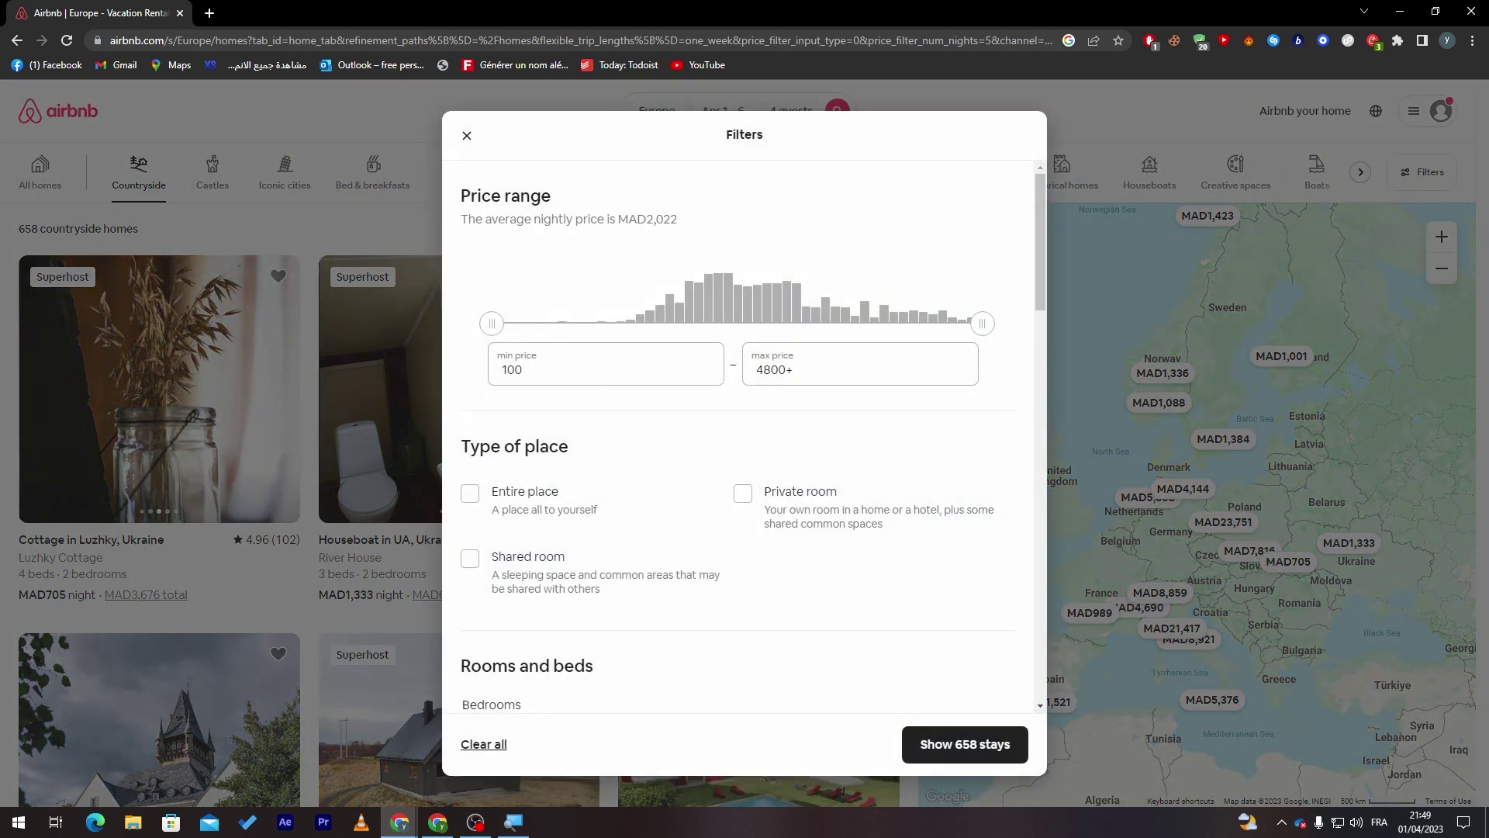
# Step: Set the price range to 0–200 and restrict stays to entire places
pyautogui.click(541, 383)
pyautogui.write('0')
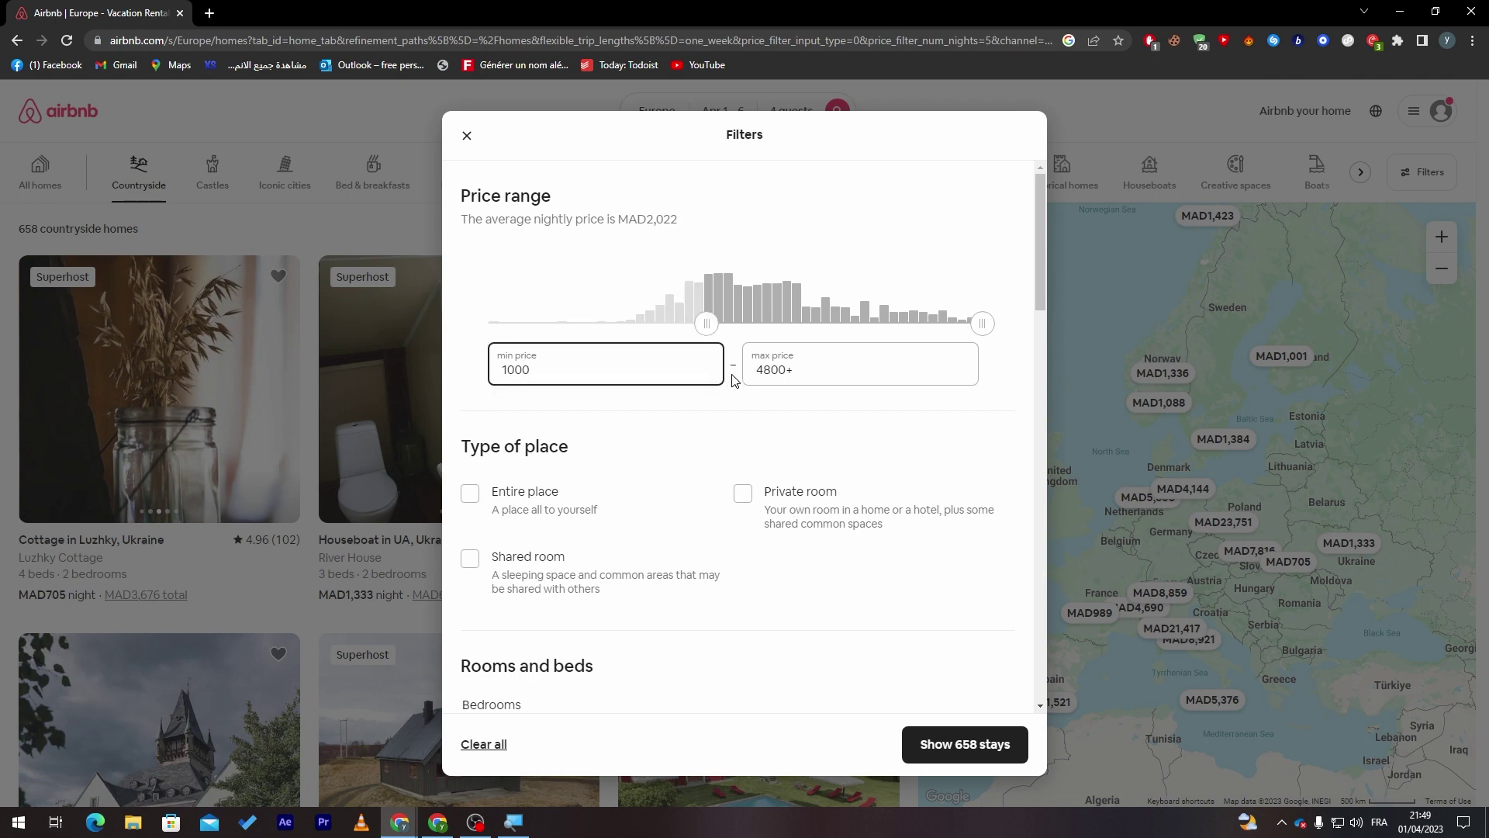
pyautogui.press('Tab')
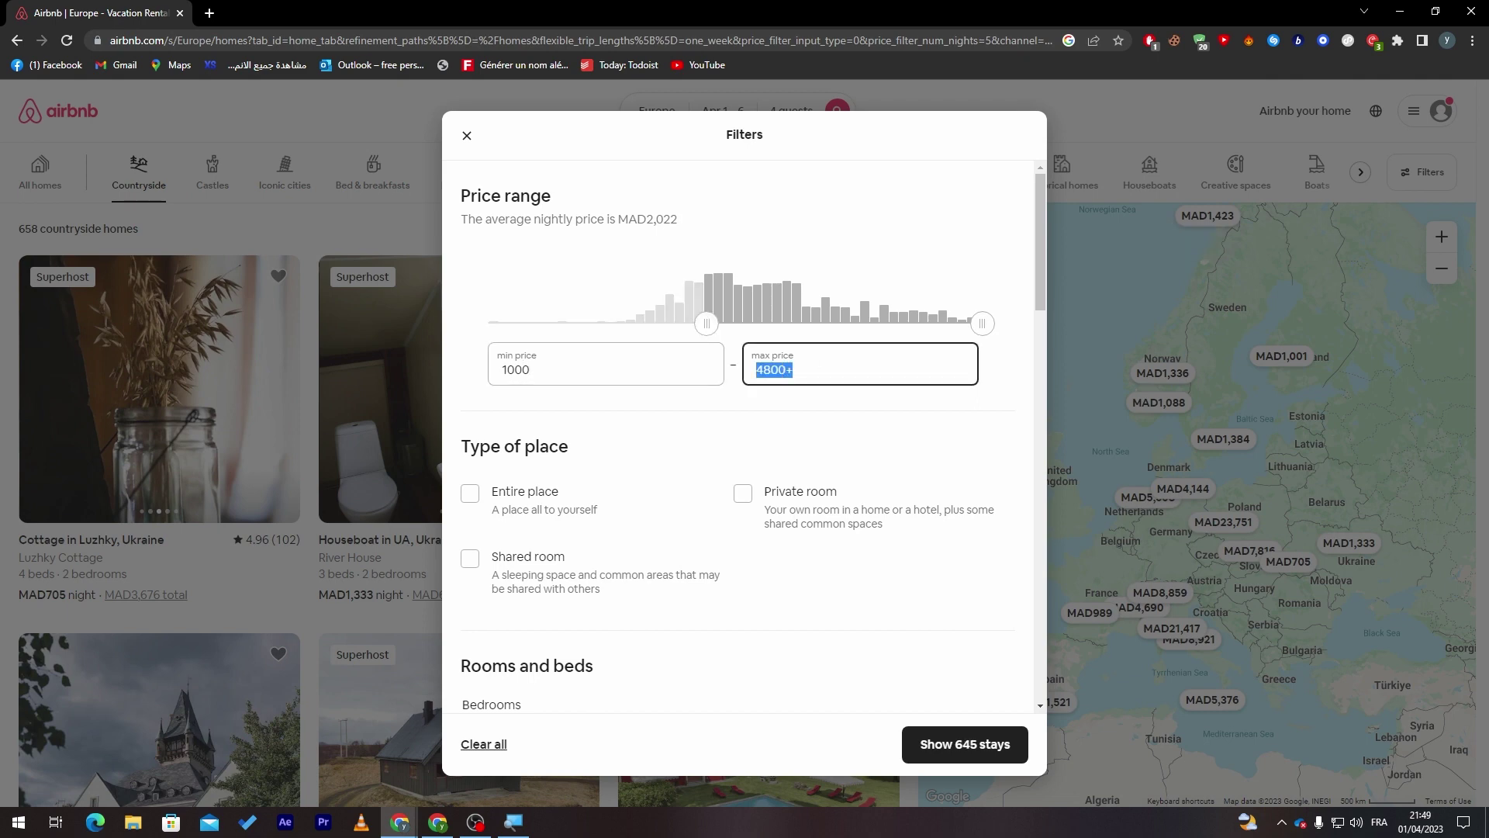
pyautogui.write('200')
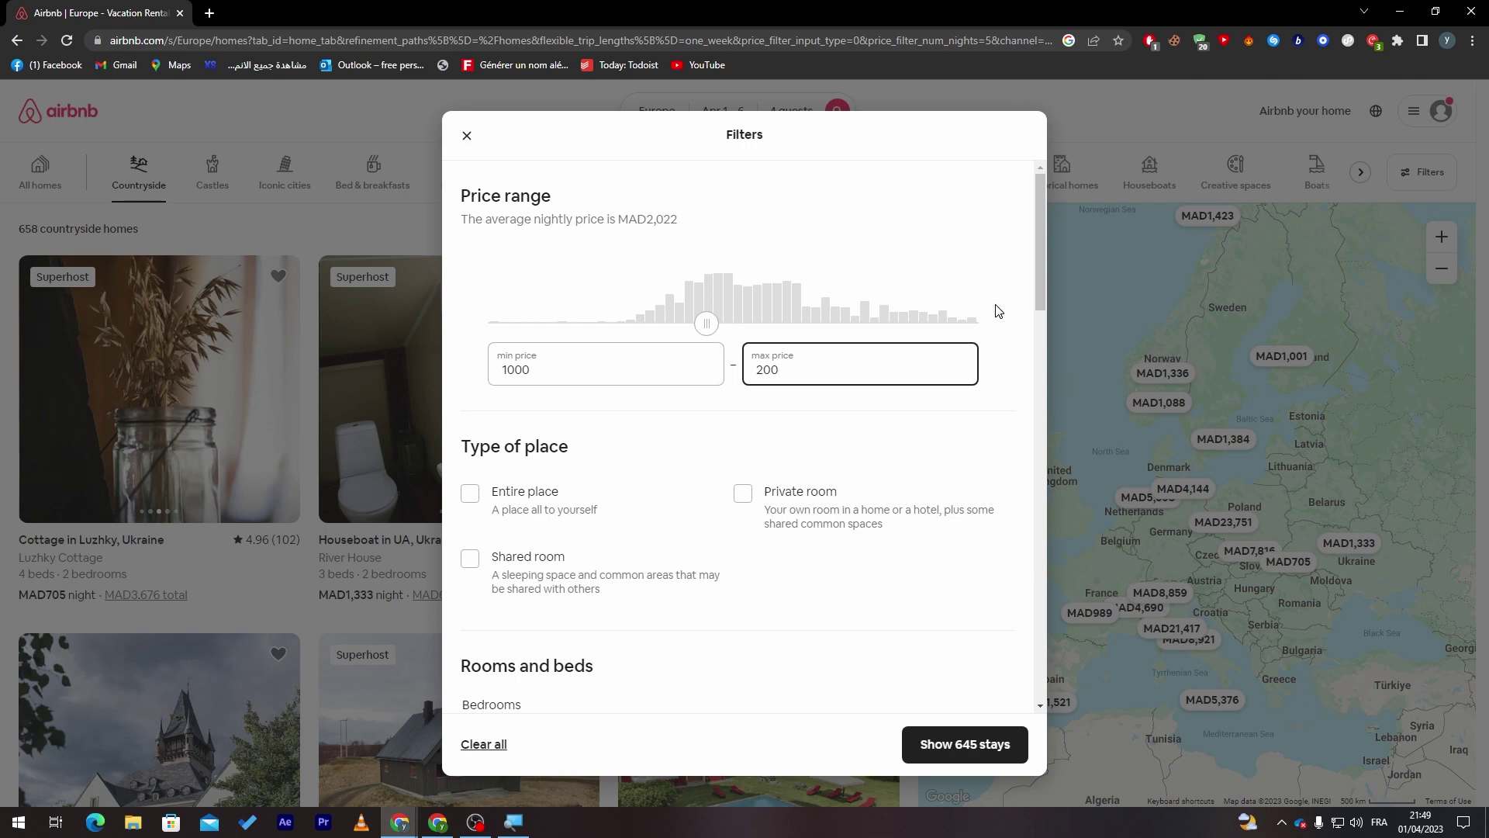
pyautogui.moveTo(1037, 281); pyautogui.dragTo(1032, 309)
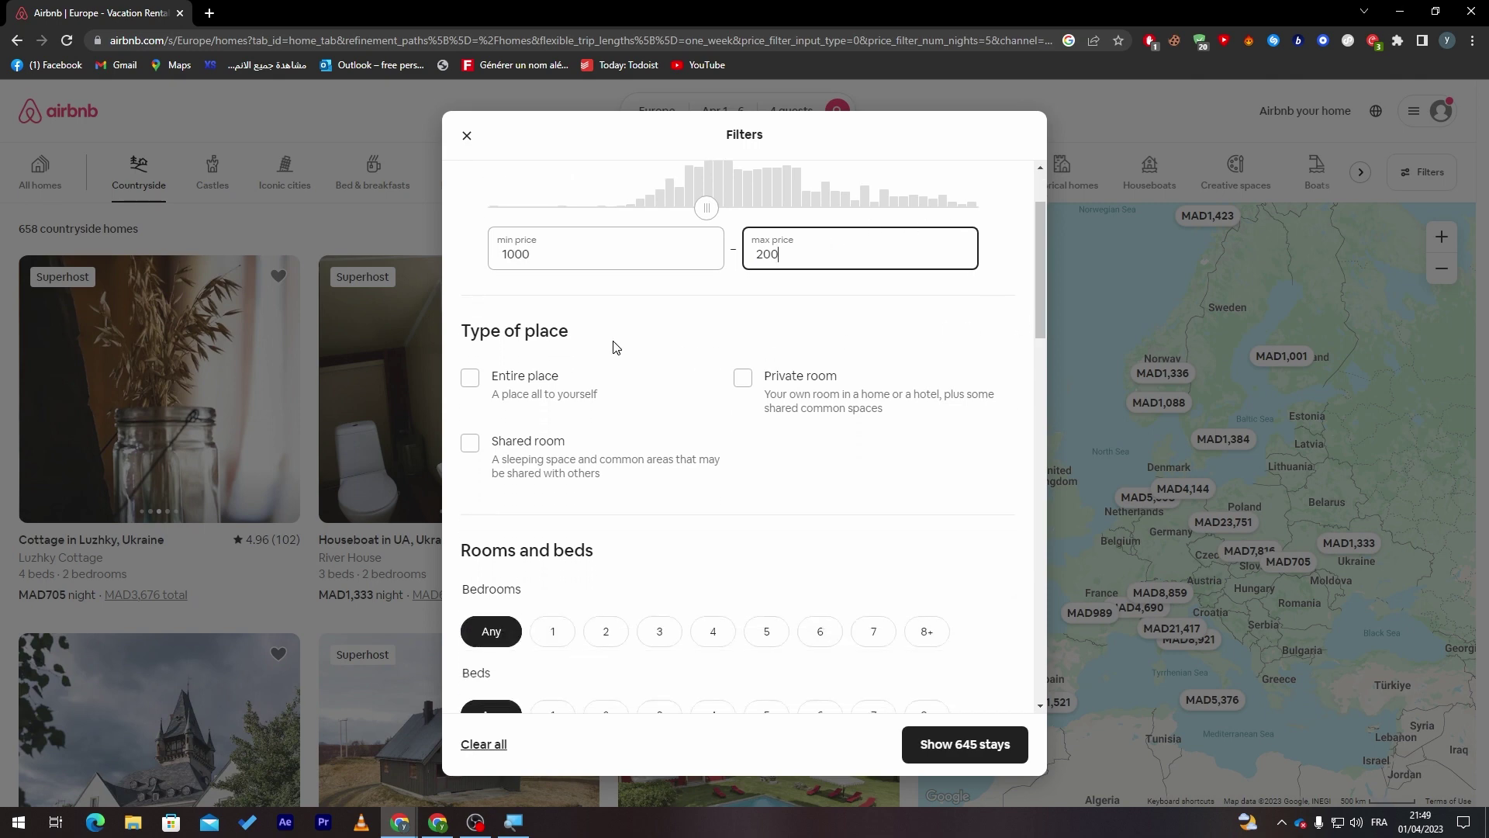
pyautogui.click(532, 380)
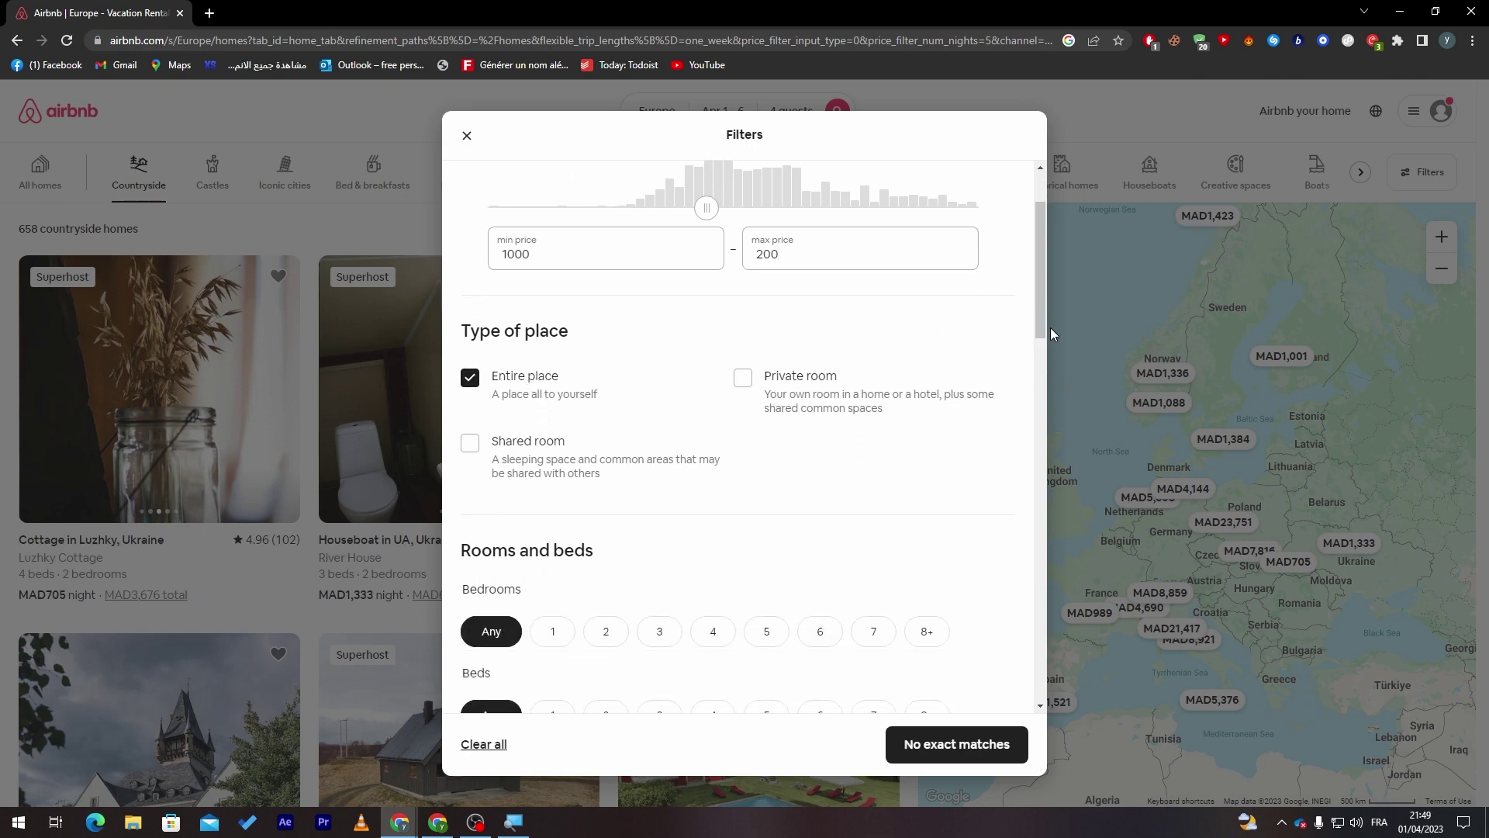
pyautogui.moveTo(1041, 329); pyautogui.dragTo(1021, 369)
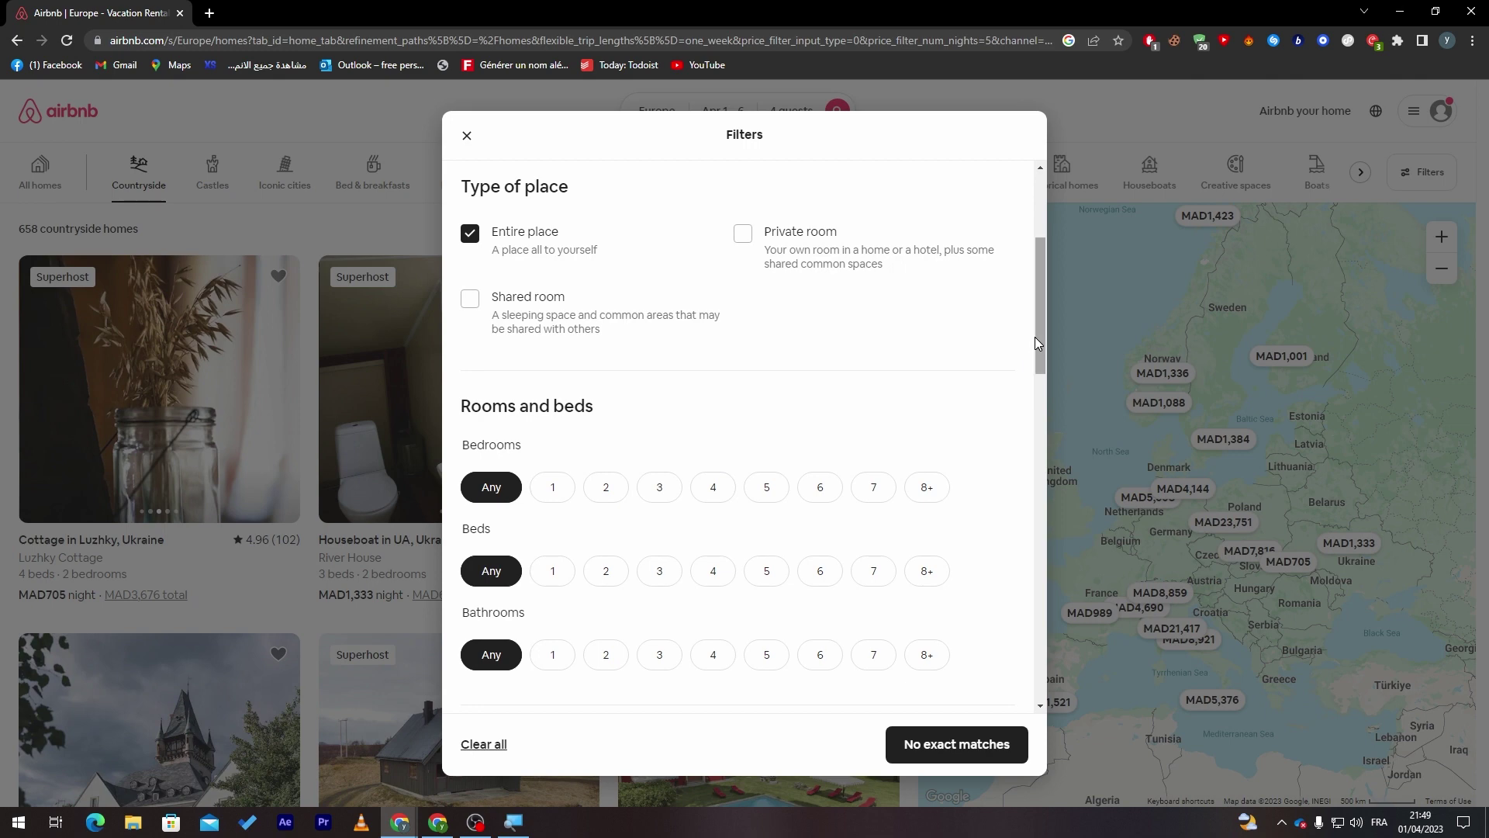
pyautogui.moveTo(1039, 337); pyautogui.dragTo(992, 391)
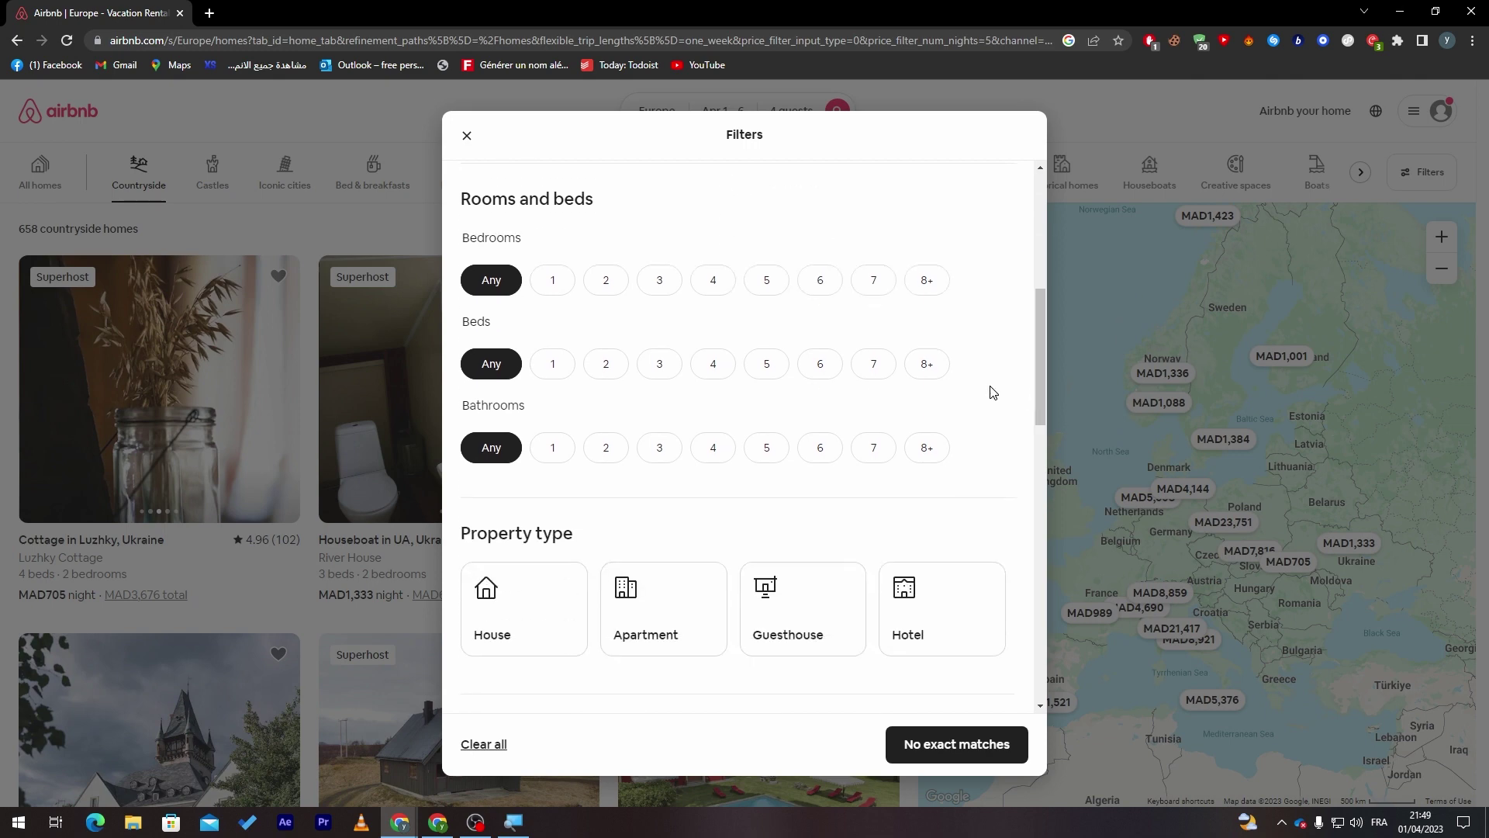
# Step: Require 2 bedrooms, 2 beds and 1 bathroom, with House or Hotel property types
pyautogui.click(598, 293)
pyautogui.click(603, 366)
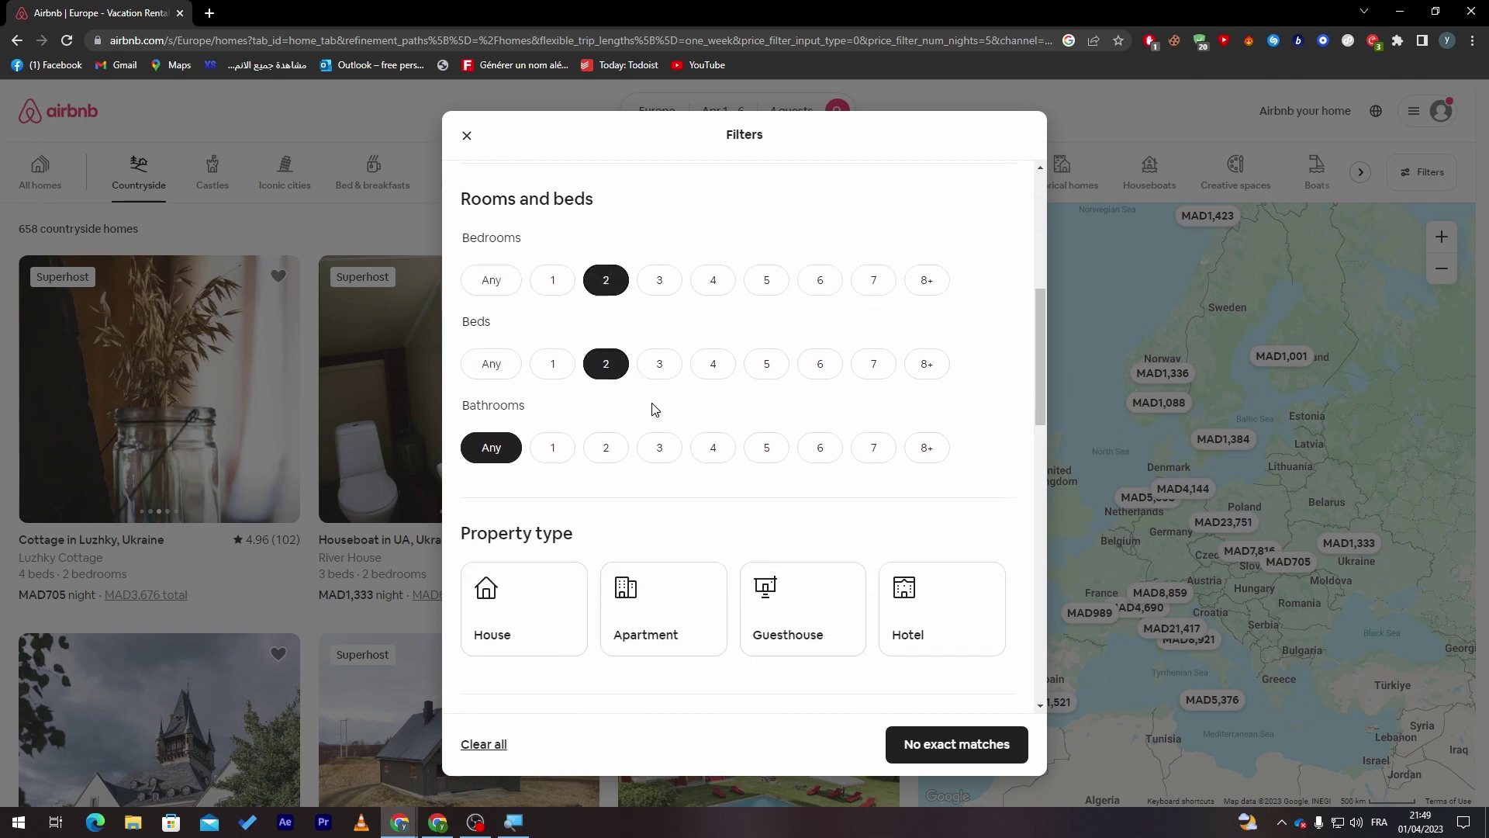
pyautogui.click(560, 450)
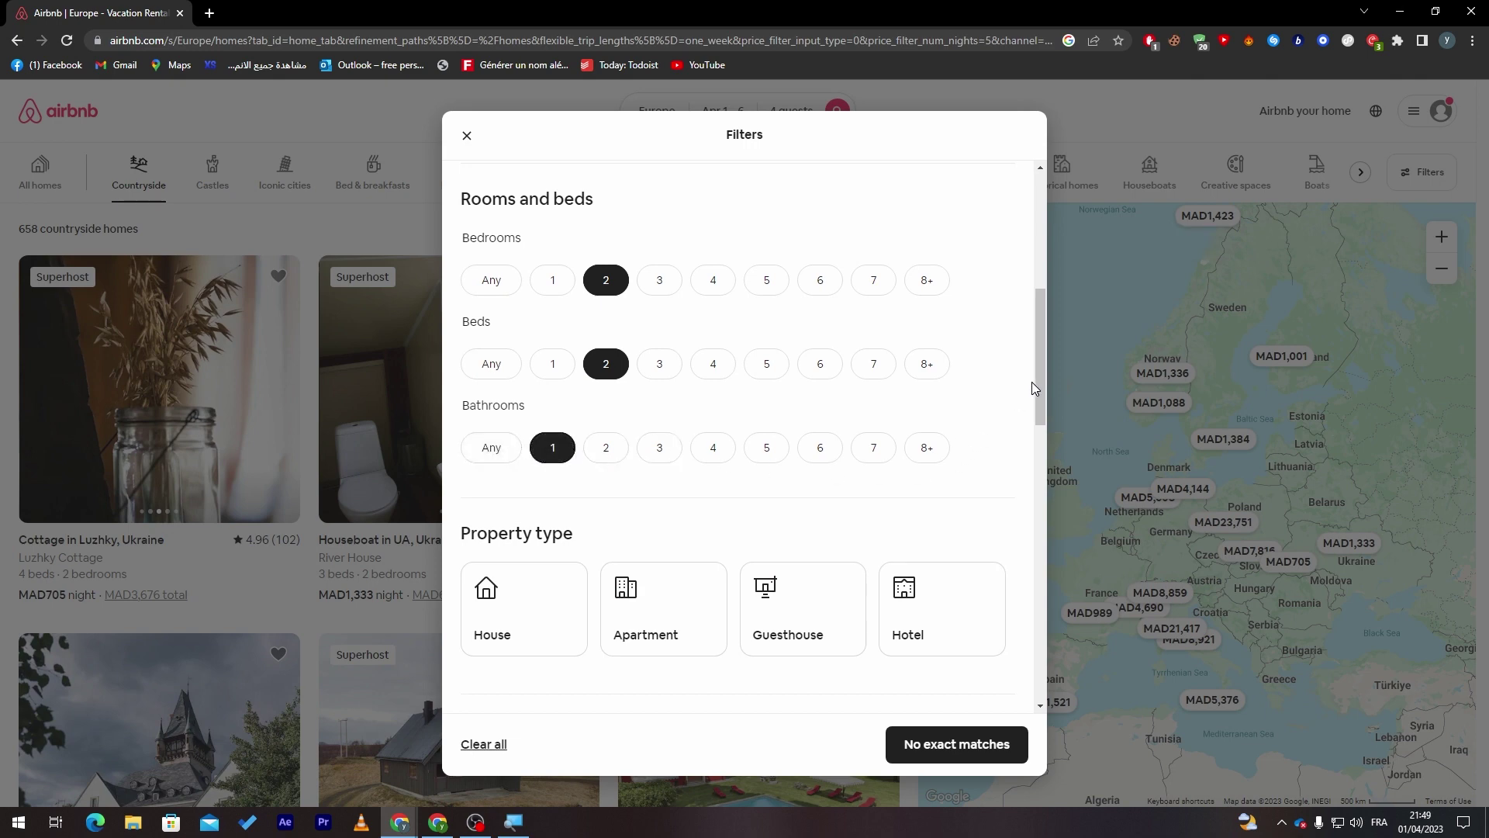
pyautogui.scroll(-3, 1031, 381)
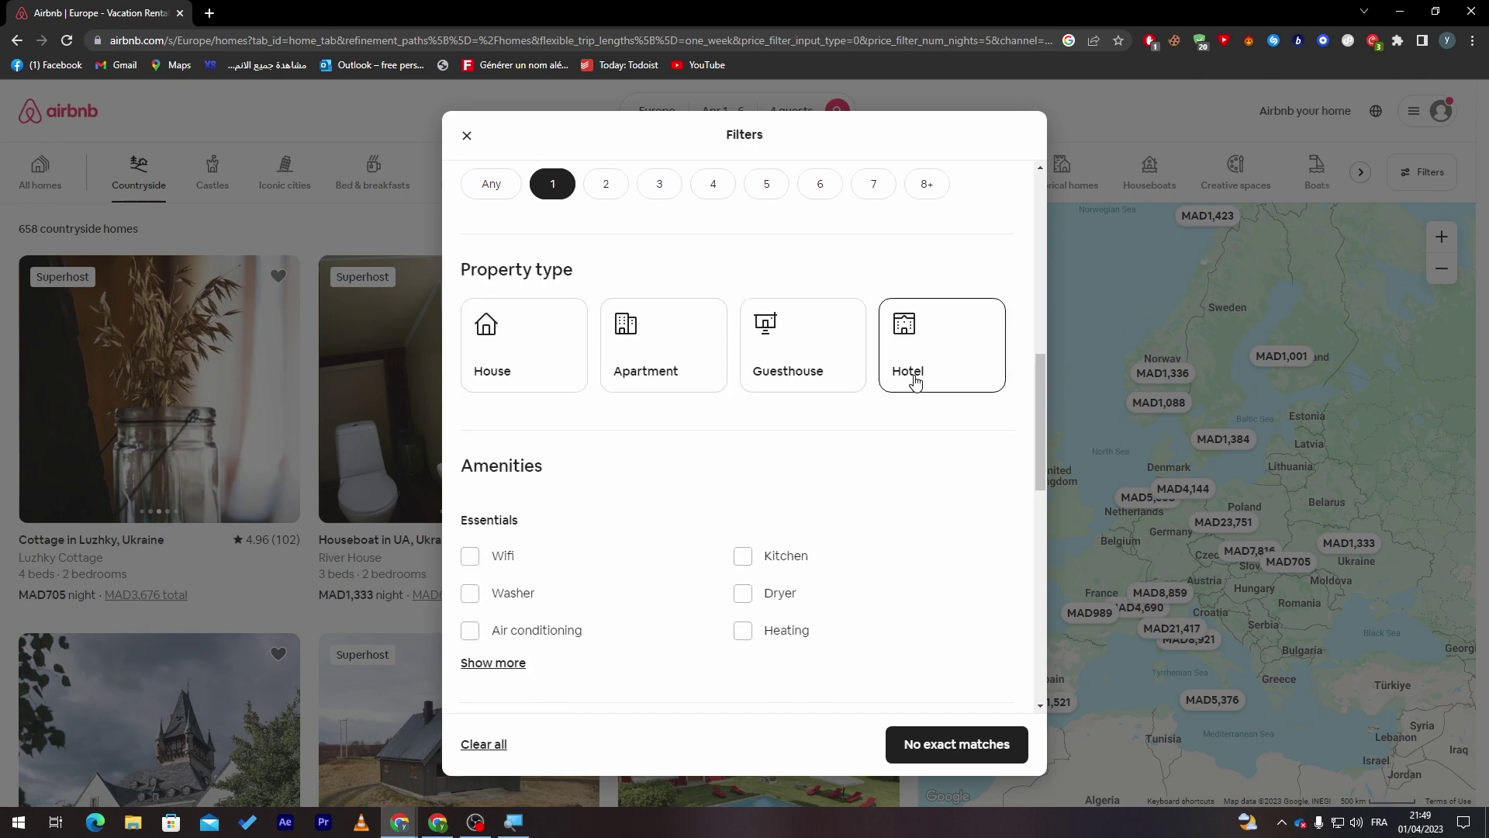
pyautogui.click(915, 380)
pyautogui.click(511, 363)
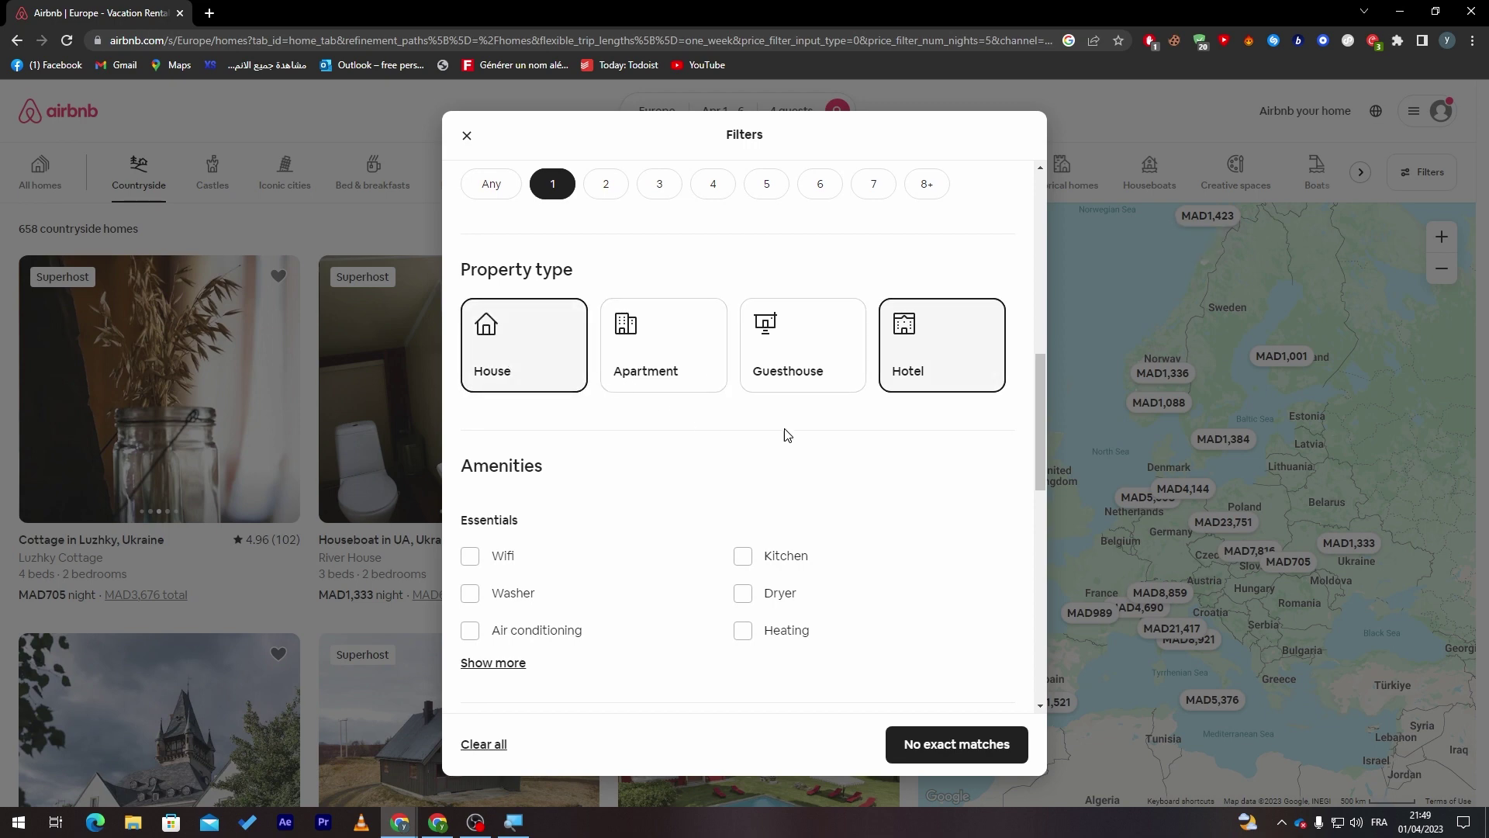
# Step: Require Wifi, washer, air conditioning, kitchen and heating as amenities
pyautogui.click(471, 557)
pyautogui.click(471, 596)
pyautogui.click(471, 631)
pyautogui.click(743, 560)
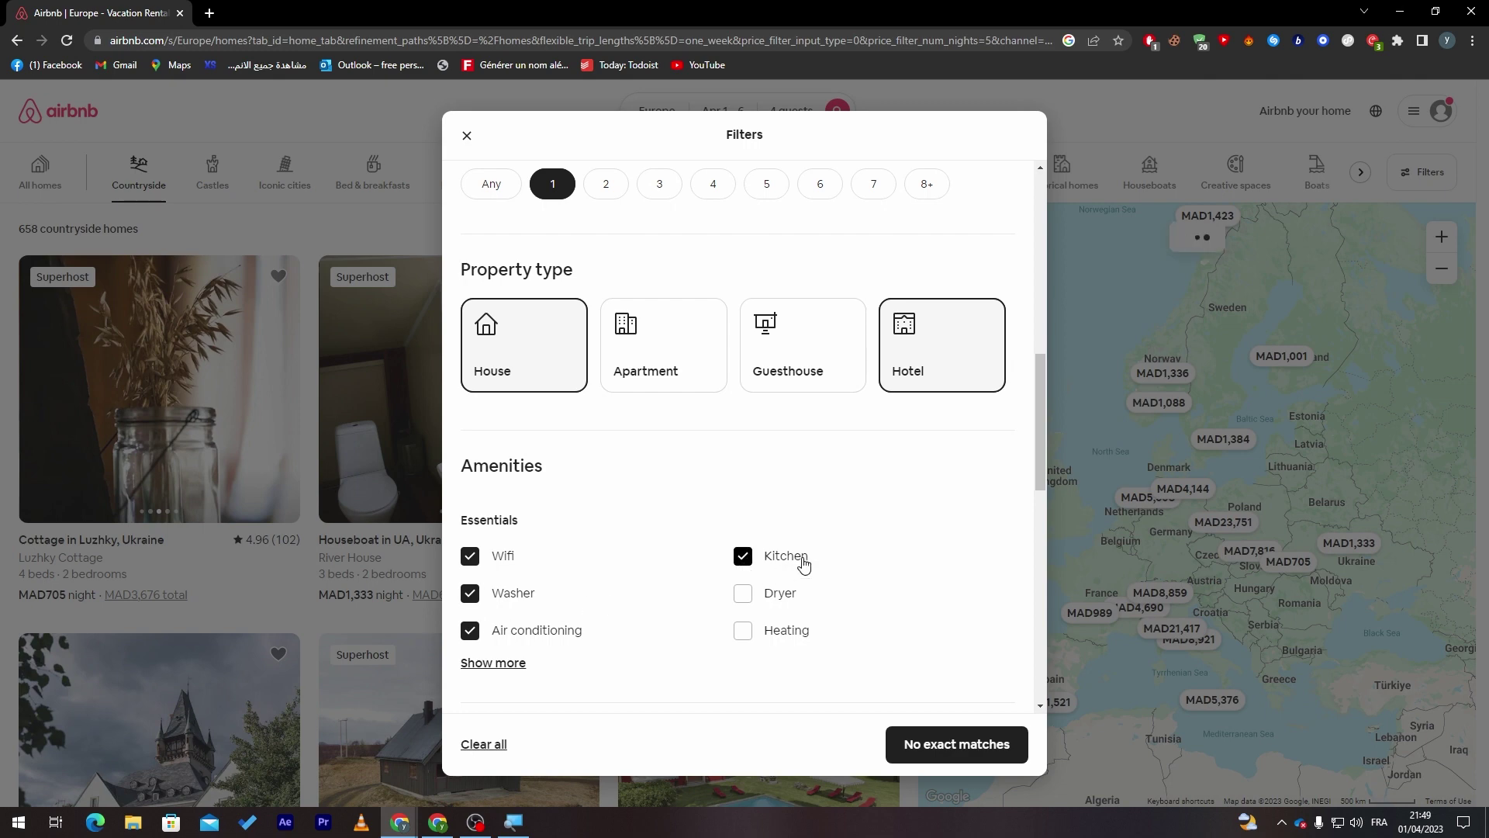
pyautogui.click(743, 631)
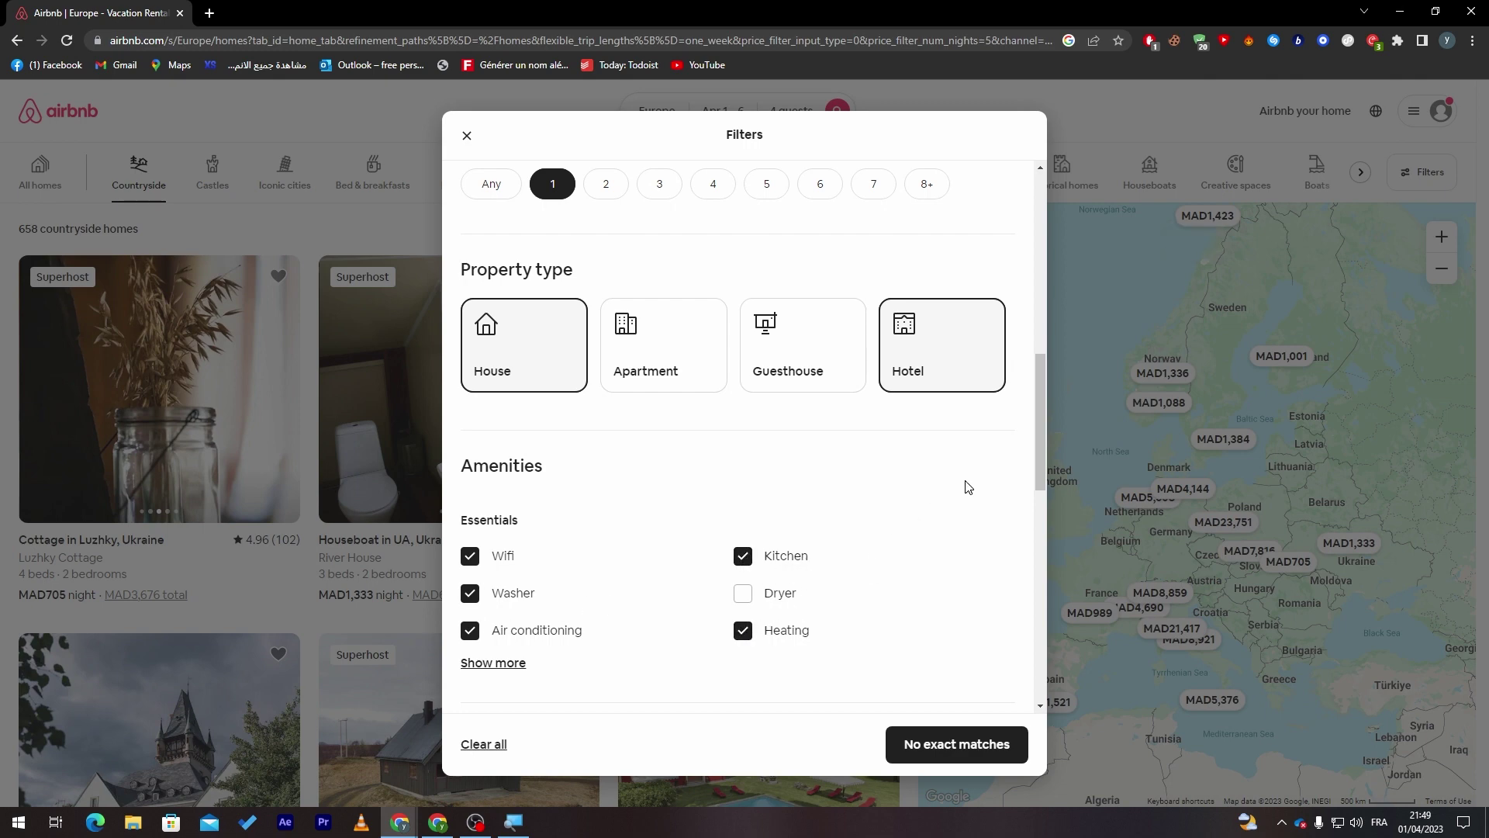
# Step: Turn on the Instant Book and Self check-in booking options
pyautogui.moveTo(1042, 431); pyautogui.dragTo(1018, 543)
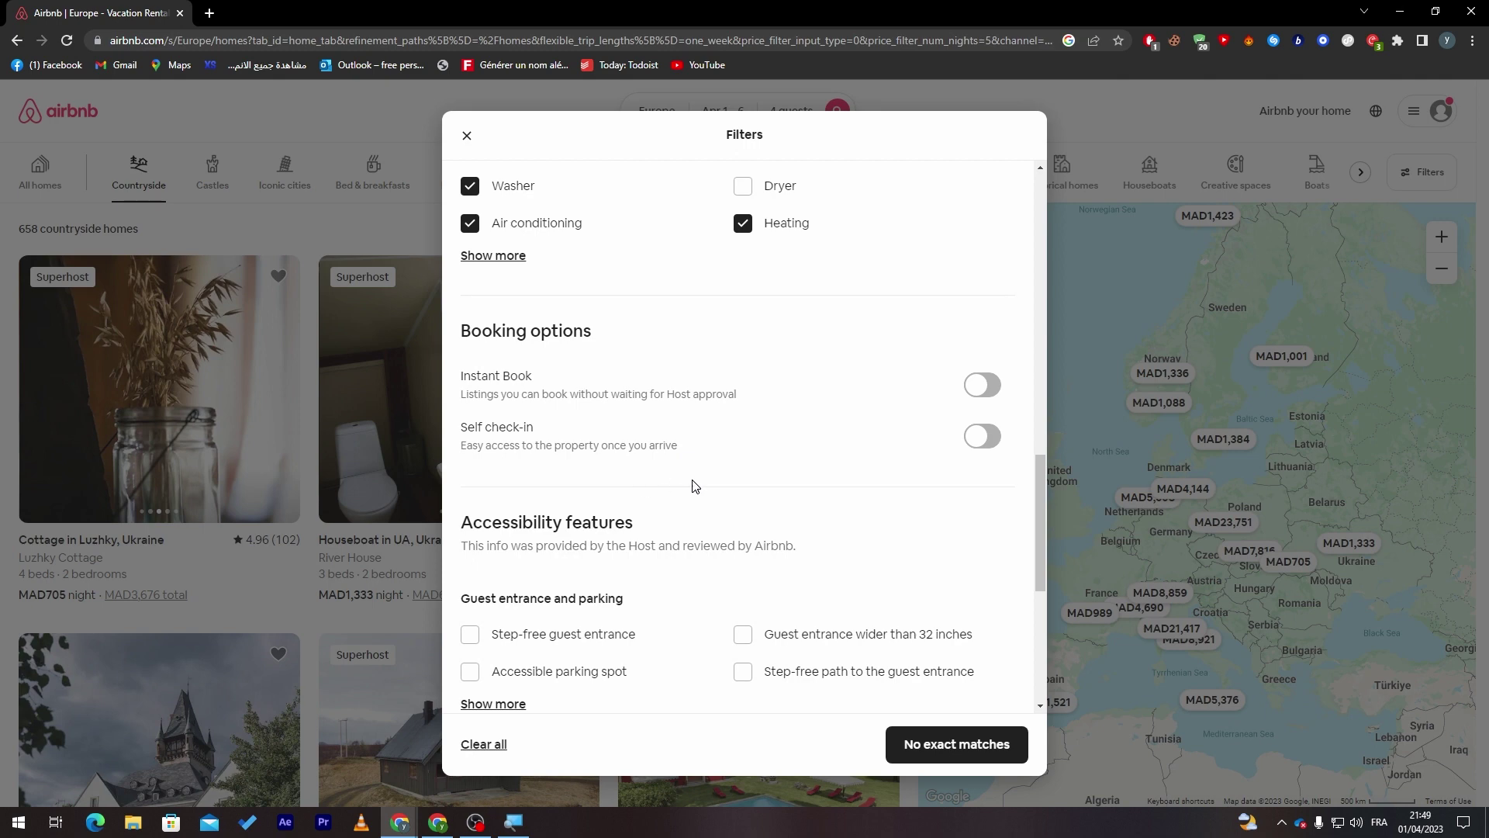
pyautogui.click(982, 385)
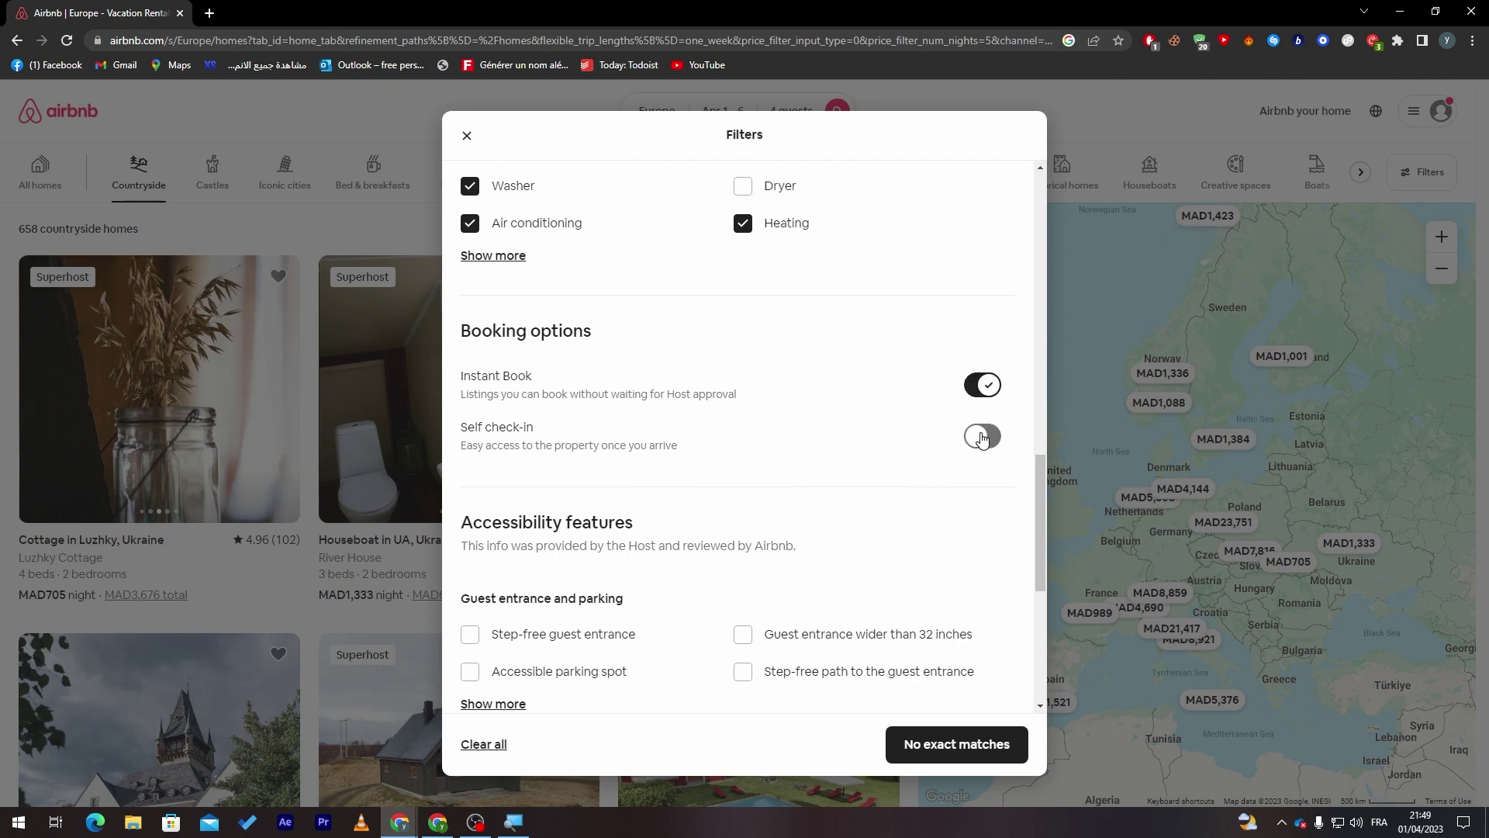
pyautogui.click(982, 436)
pyautogui.moveTo(1034, 463); pyautogui.dragTo(1021, 530)
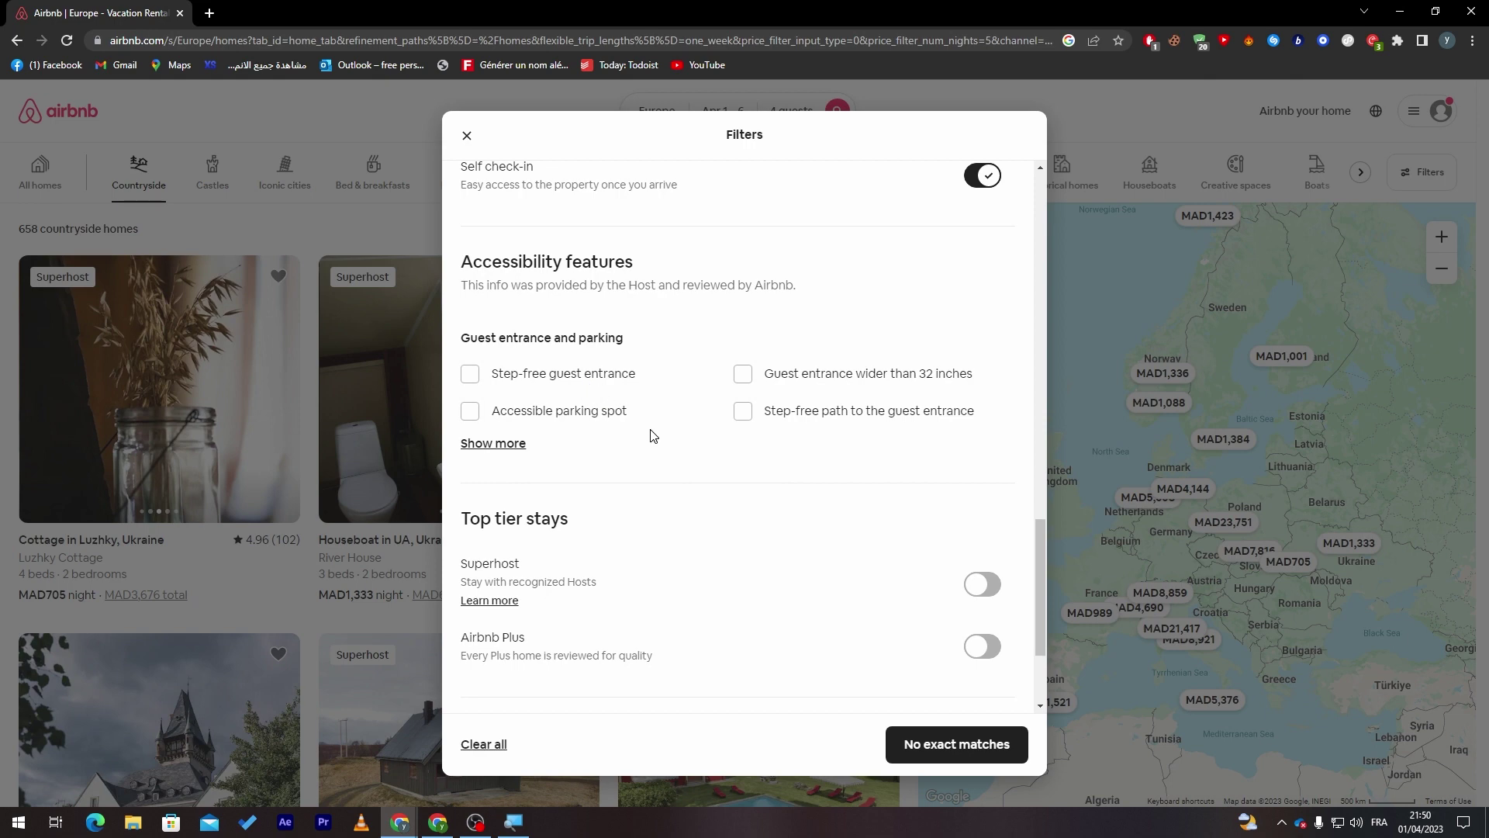
pyautogui.moveTo(661, 435); pyautogui.dragTo(712, 336)
pyautogui.click(715, 338)
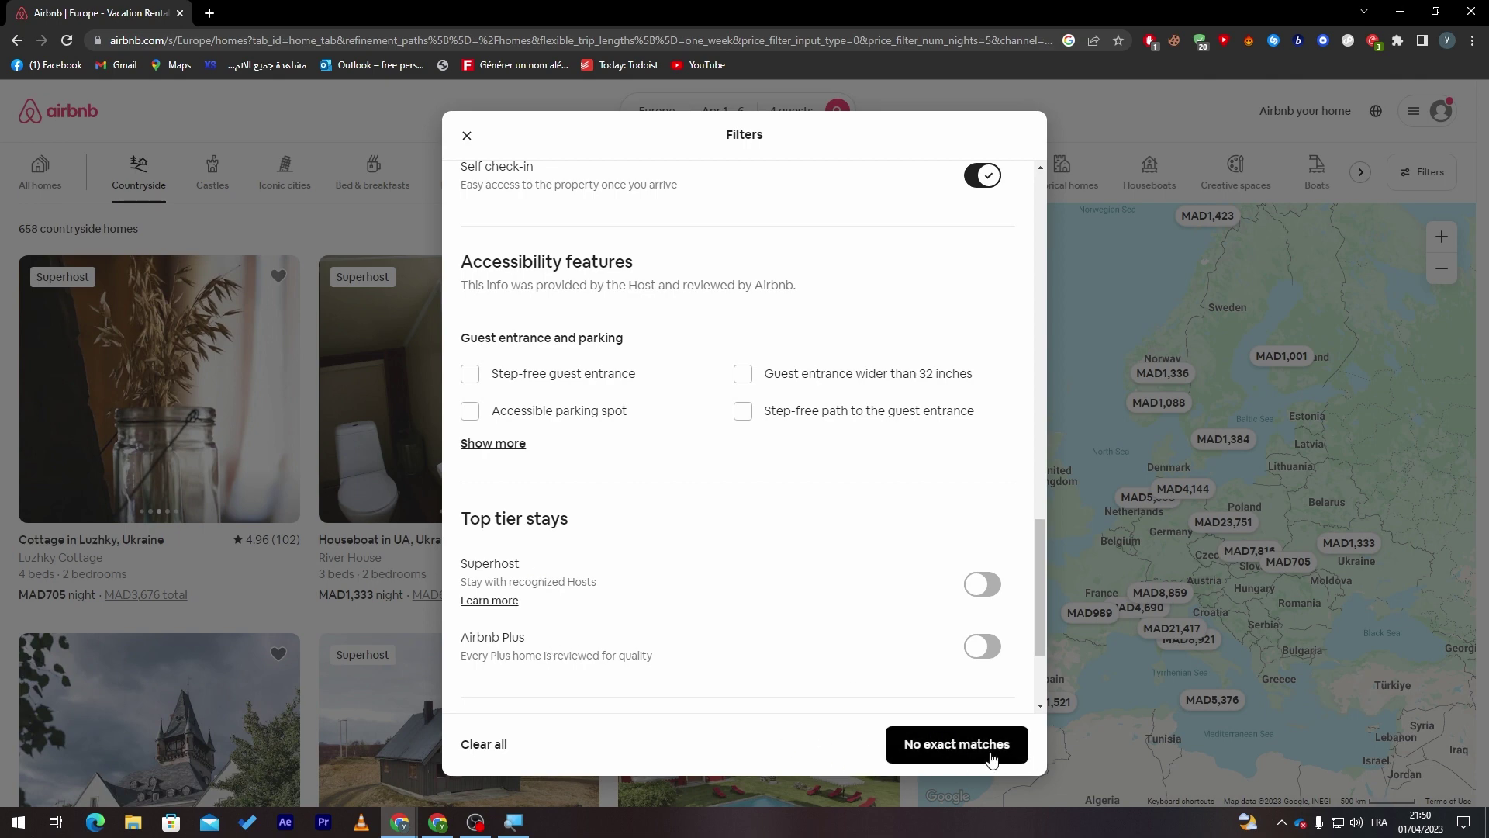
# Step: Apply the filters, see no exact matches, then reopen Filters with bedrooms set to Any
pyautogui.moveTo(1041, 645); pyautogui.dragTo(1012, 832)
pyautogui.click(947, 744)
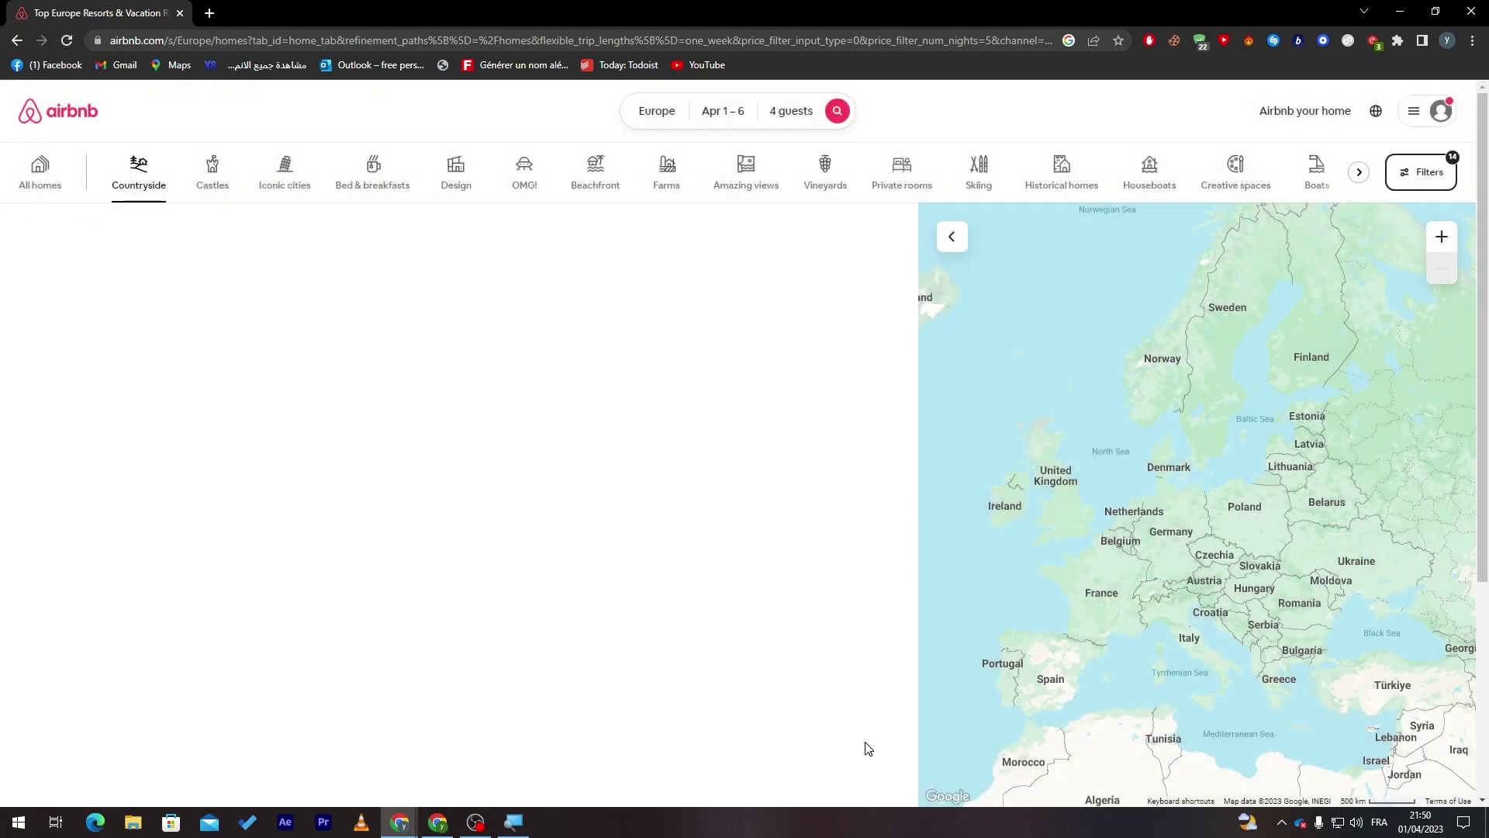
pyautogui.click(1408, 186)
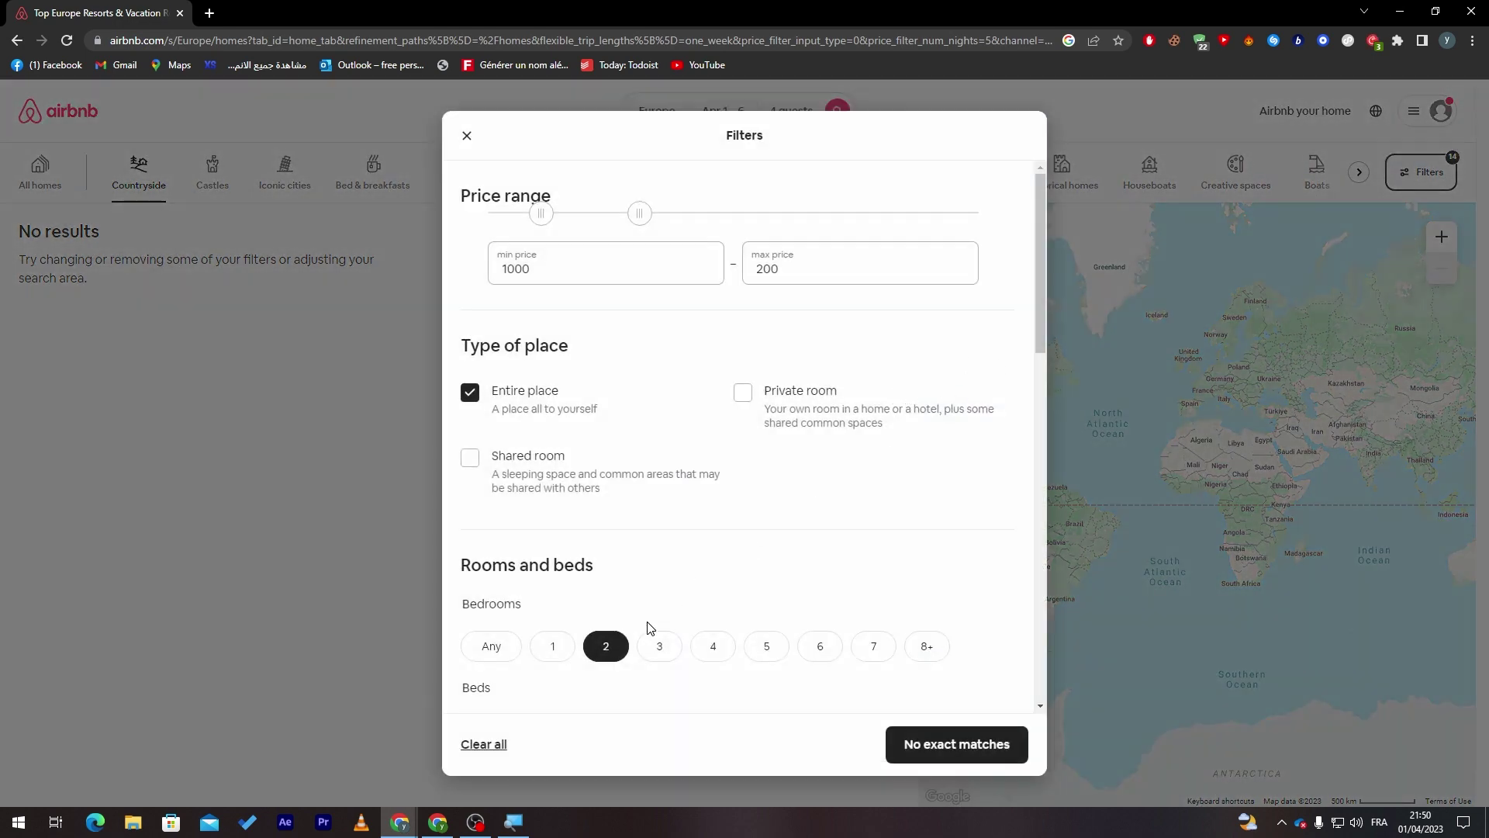
pyautogui.click(512, 655)
pyautogui.moveTo(1039, 314); pyautogui.dragTo(1041, 469)
# Step: Reset beds and bathrooms to Any, deselect Hotel, and untick kitchen, air conditioning and washer
pyautogui.click(493, 500)
pyautogui.click(493, 583)
pyautogui.click(678, 446)
pyautogui.click(571, 462)
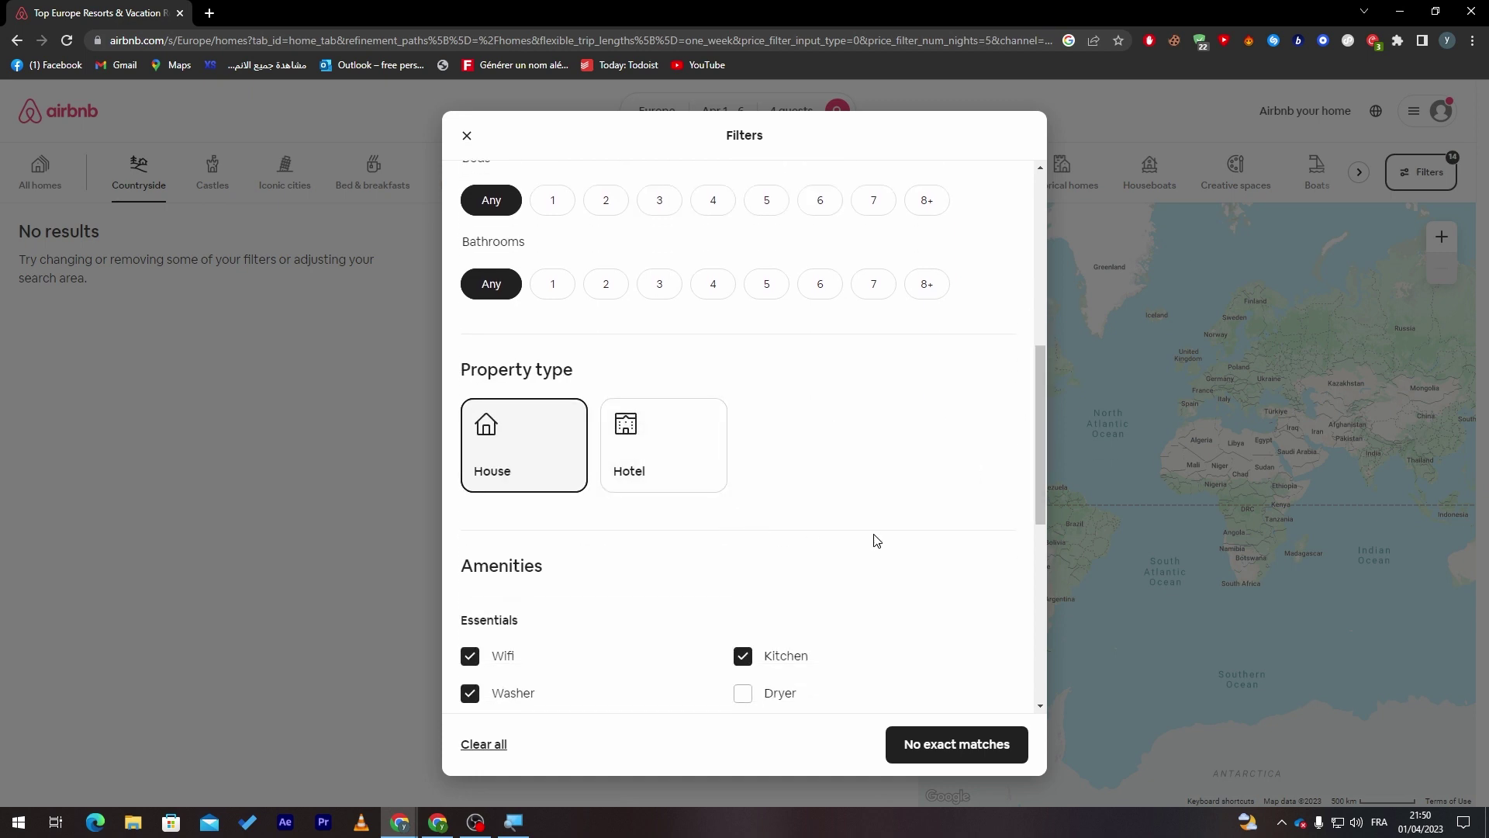
pyautogui.moveTo(1043, 448); pyautogui.dragTo(1041, 507)
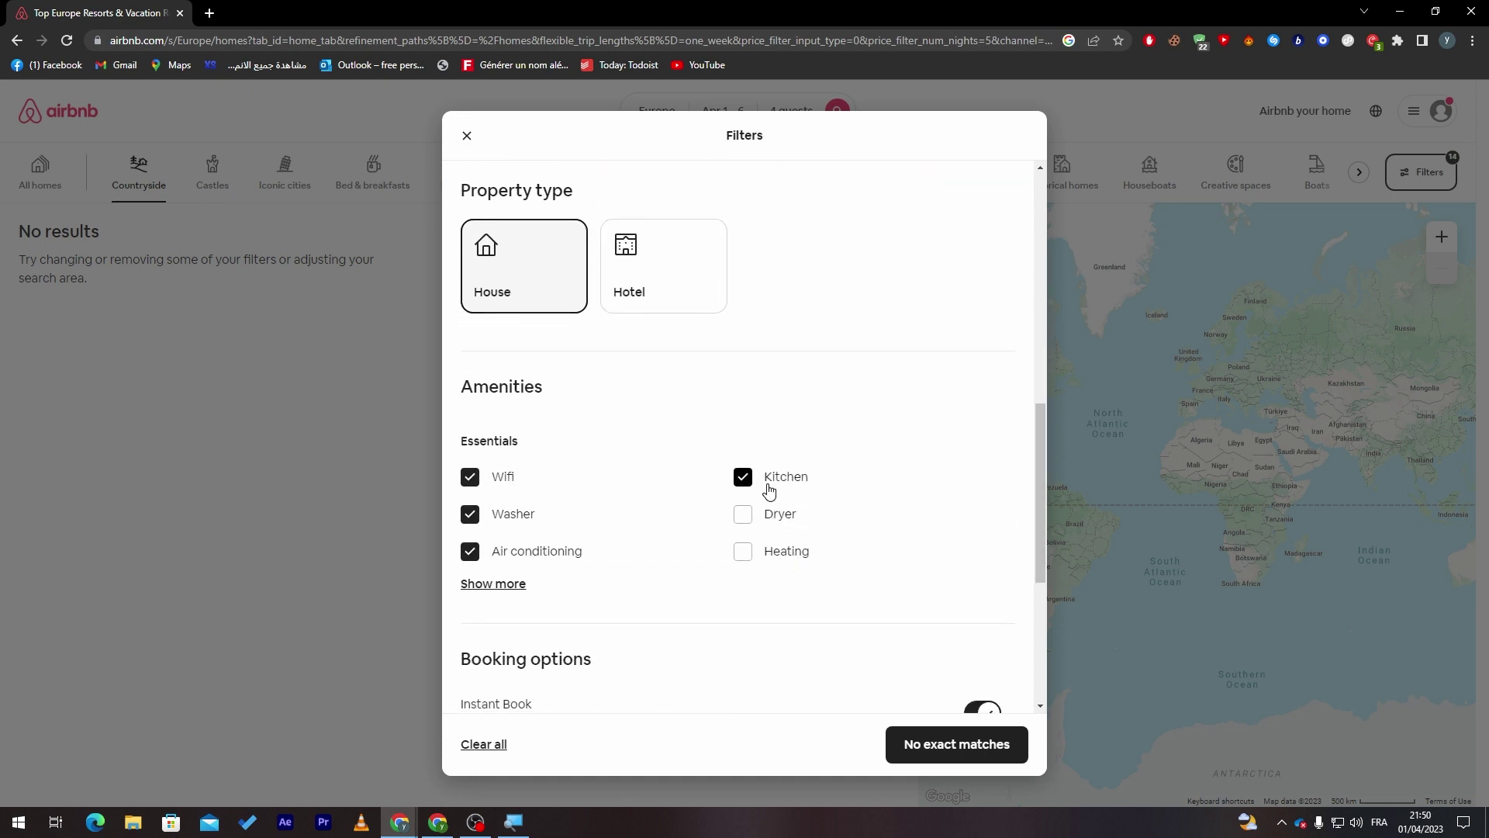
pyautogui.click(769, 487)
pyautogui.click(542, 551)
pyautogui.click(498, 515)
pyautogui.click(500, 489)
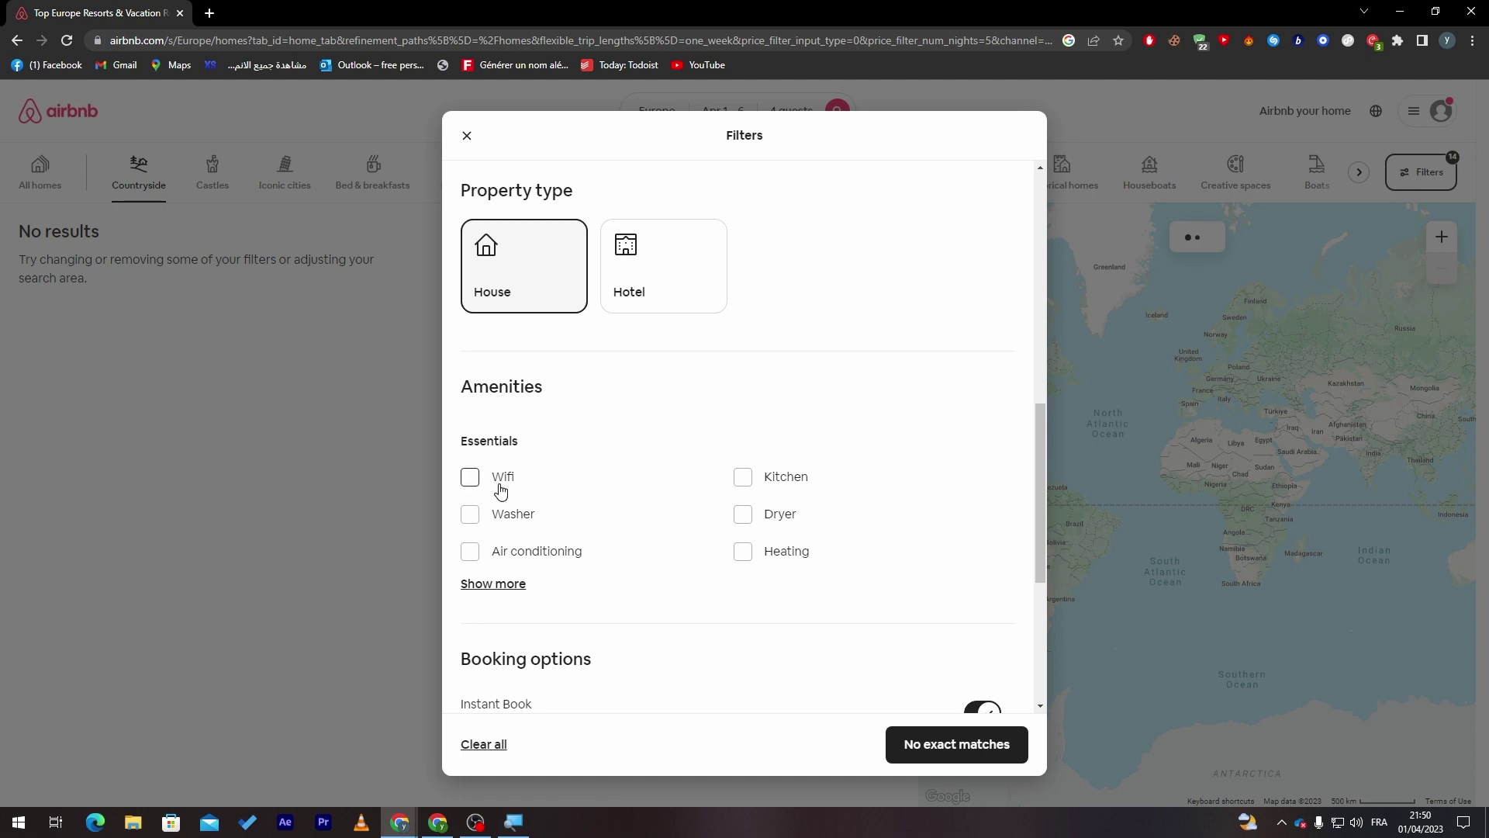
pyautogui.click(501, 490)
# Step: Turn off Instant Book and self check-in
pyautogui.scroll(-3, 1031, 535)
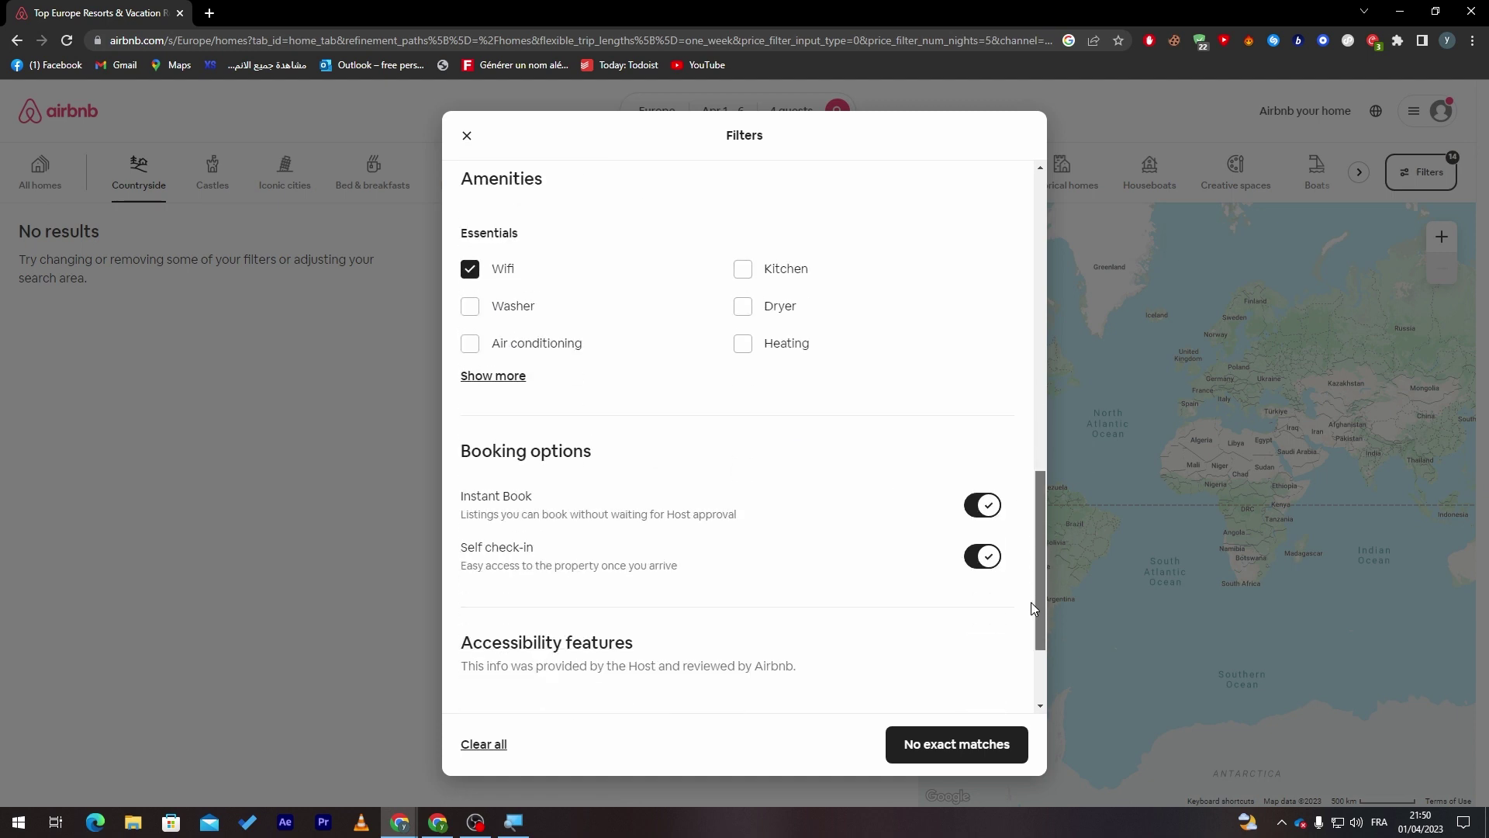
pyautogui.click(988, 512)
pyautogui.click(984, 556)
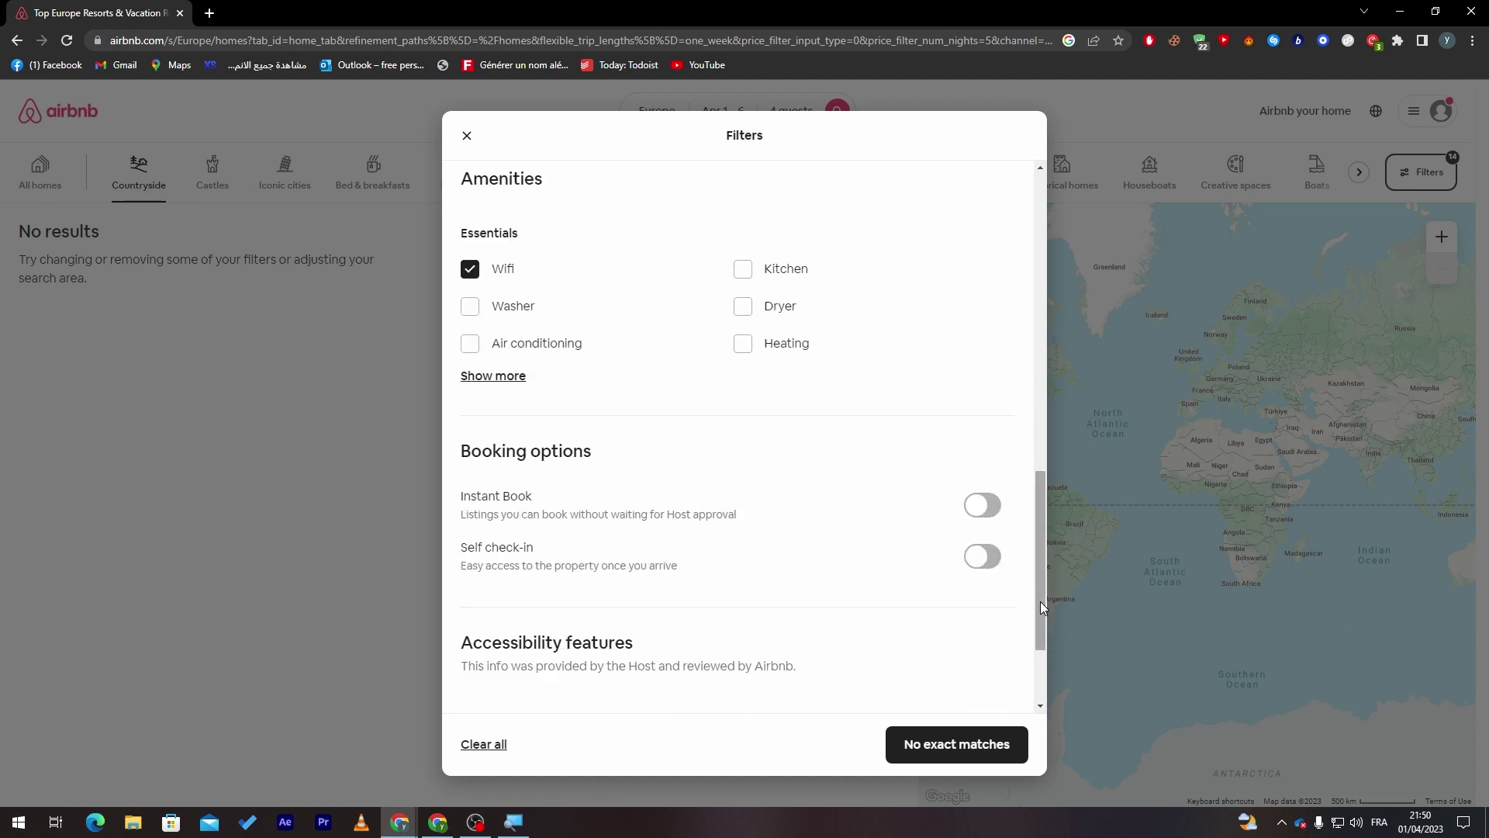
pyautogui.moveTo(1041, 620); pyautogui.dragTo(989, 371)
pyautogui.scroll(2, 1031, 321)
# Step: Set the price range to 141–2521 and require 2 bedrooms, 2 beds, 1 bathroom
pyautogui.click(783, 268)
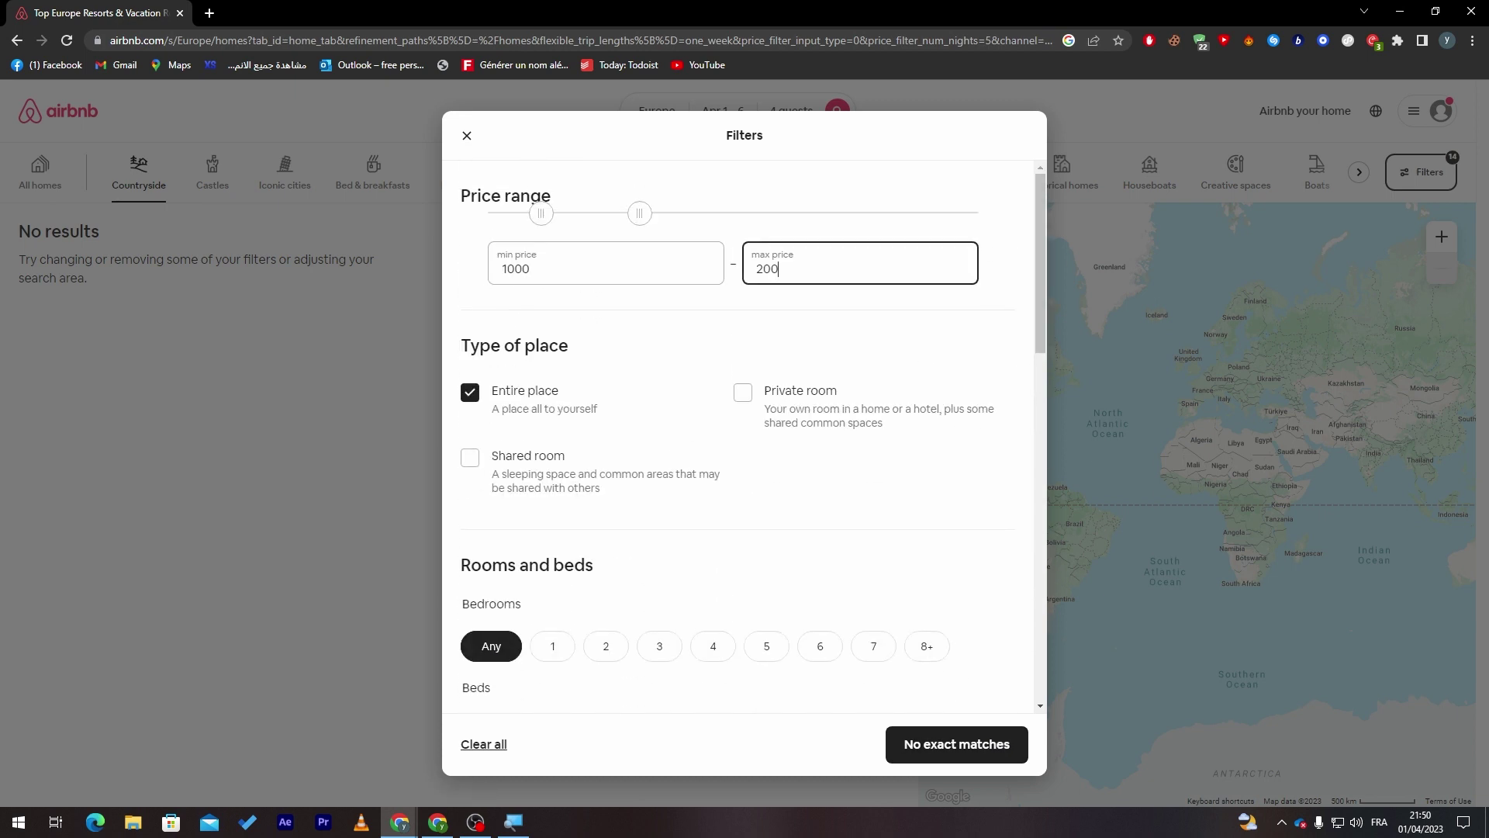
pyautogui.moveTo(642, 211); pyautogui.dragTo(731, 223)
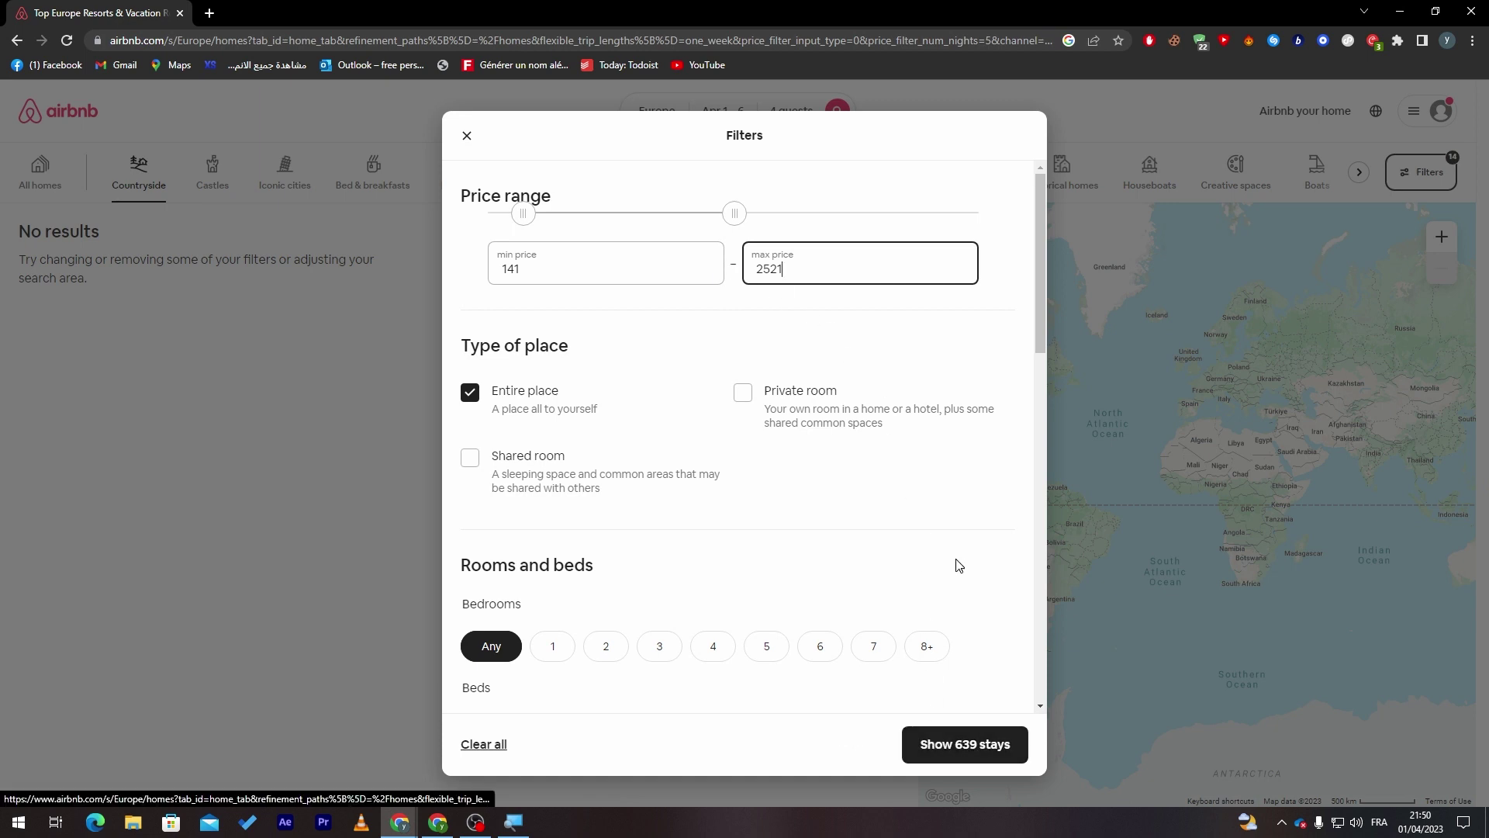
pyautogui.scroll(-5, 745, 465)
pyautogui.click(552, 298)
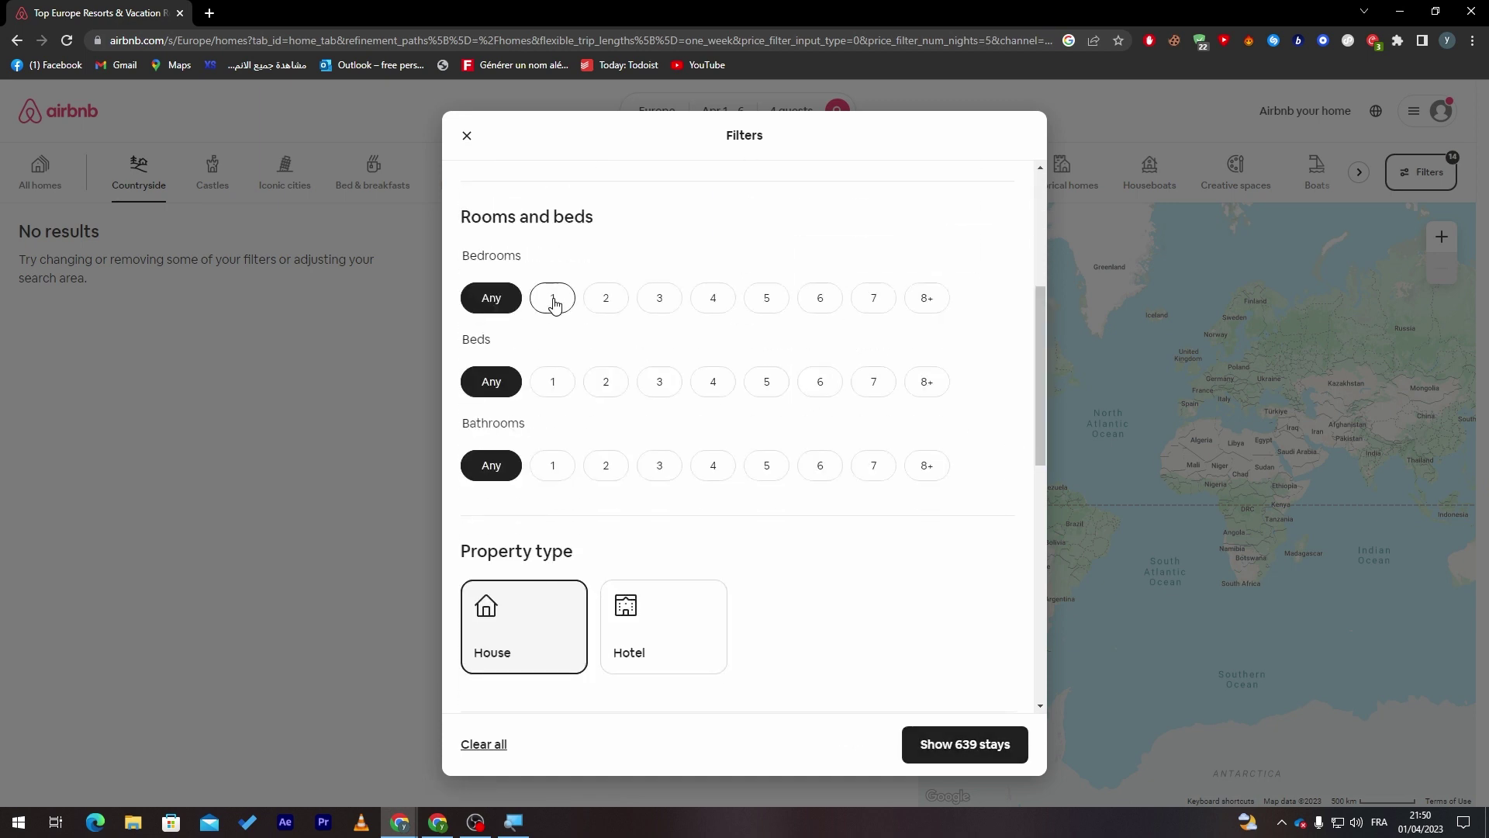
pyautogui.click(598, 385)
pyautogui.click(610, 304)
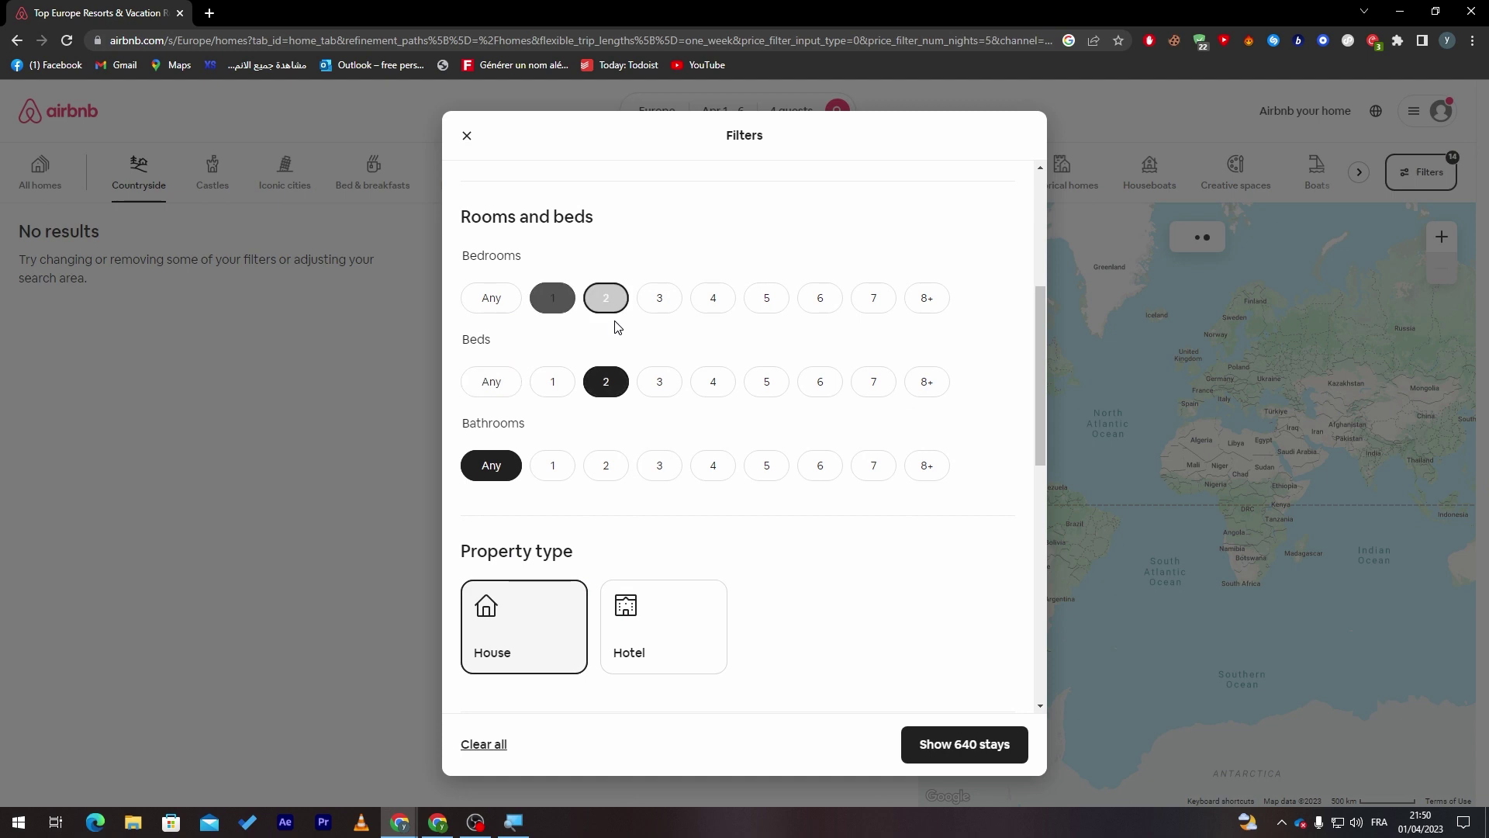
pyautogui.click(553, 462)
# Step: Include Hotel again and require washer, air conditioning, kitchen, heating and dryer
pyautogui.scroll(-2, 688, 452)
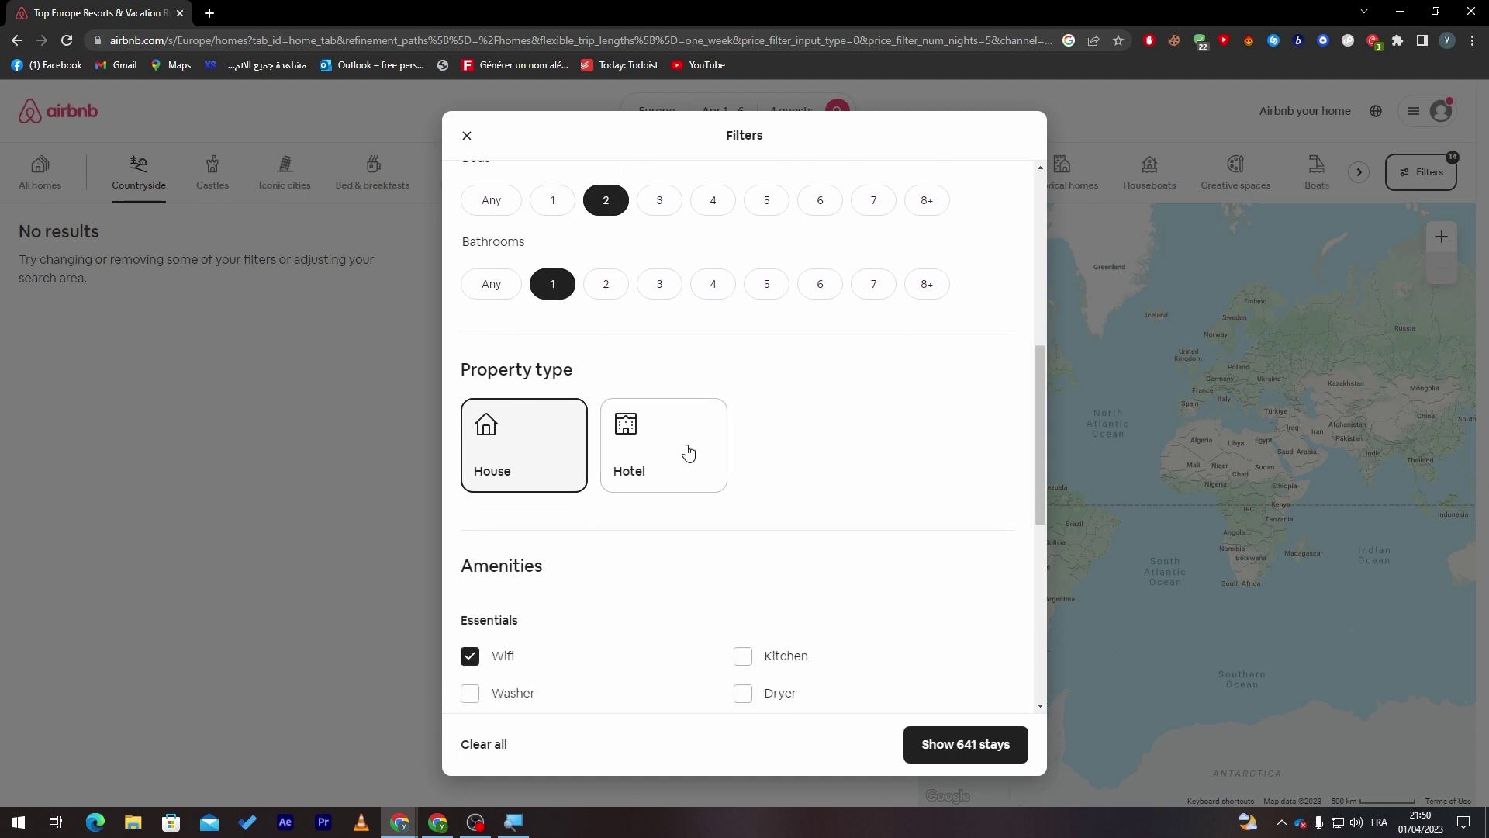
pyautogui.click(688, 451)
pyautogui.scroll(-3, 1031, 519)
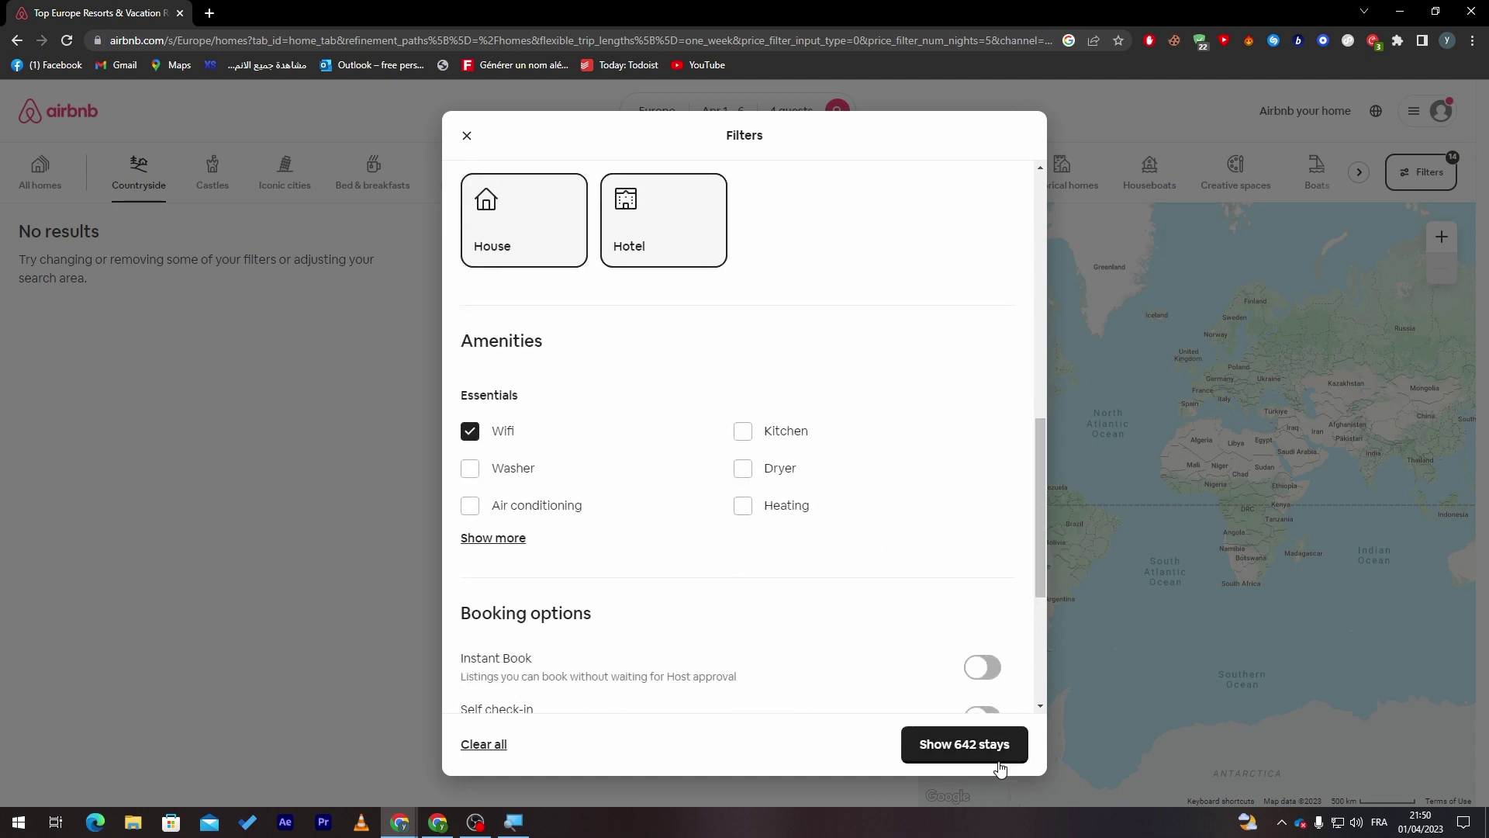
pyautogui.click(476, 463)
pyautogui.click(522, 502)
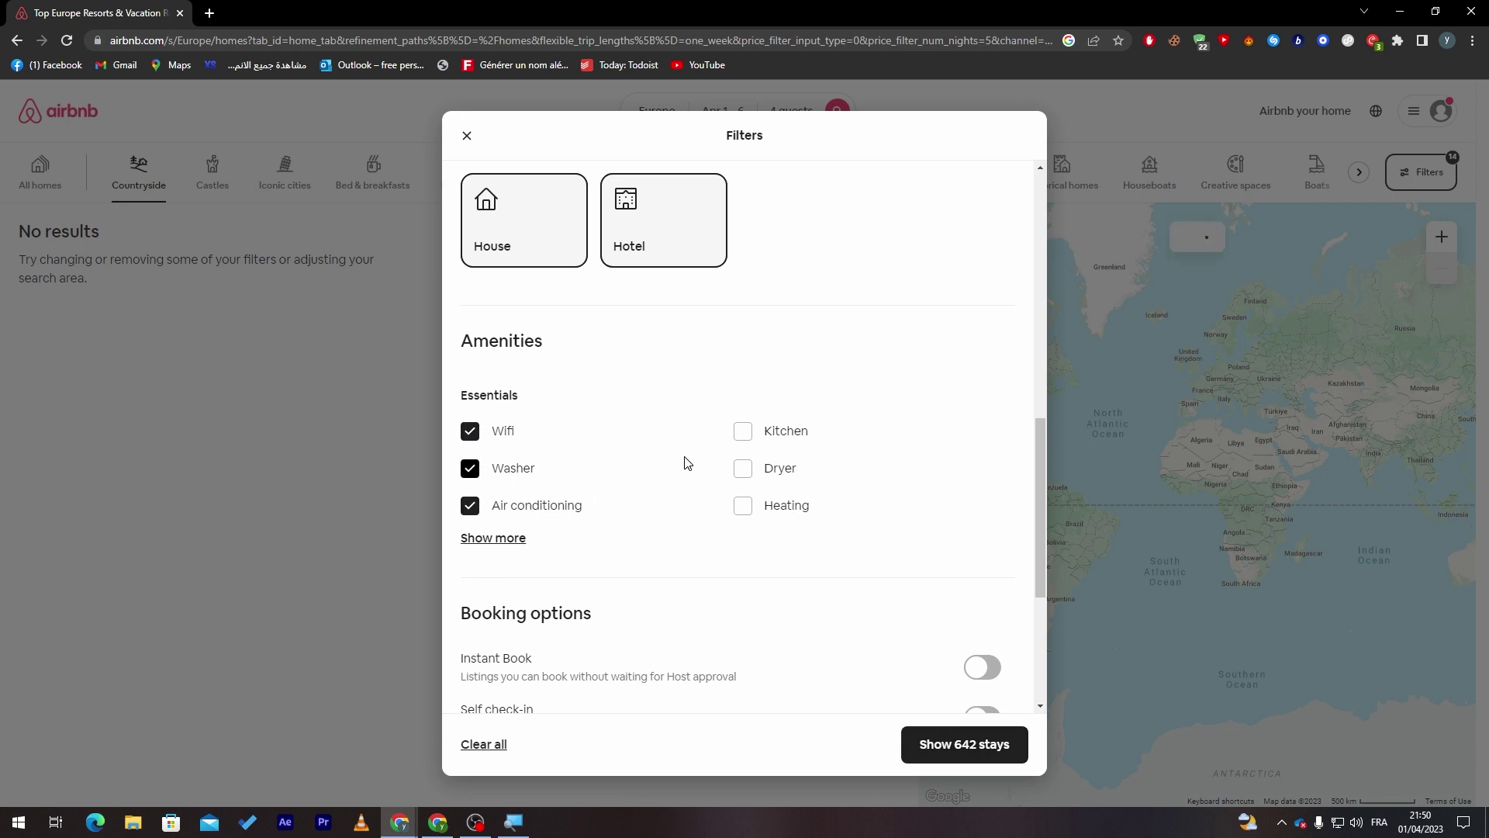
pyautogui.click(743, 431)
pyautogui.click(744, 505)
pyautogui.click(745, 469)
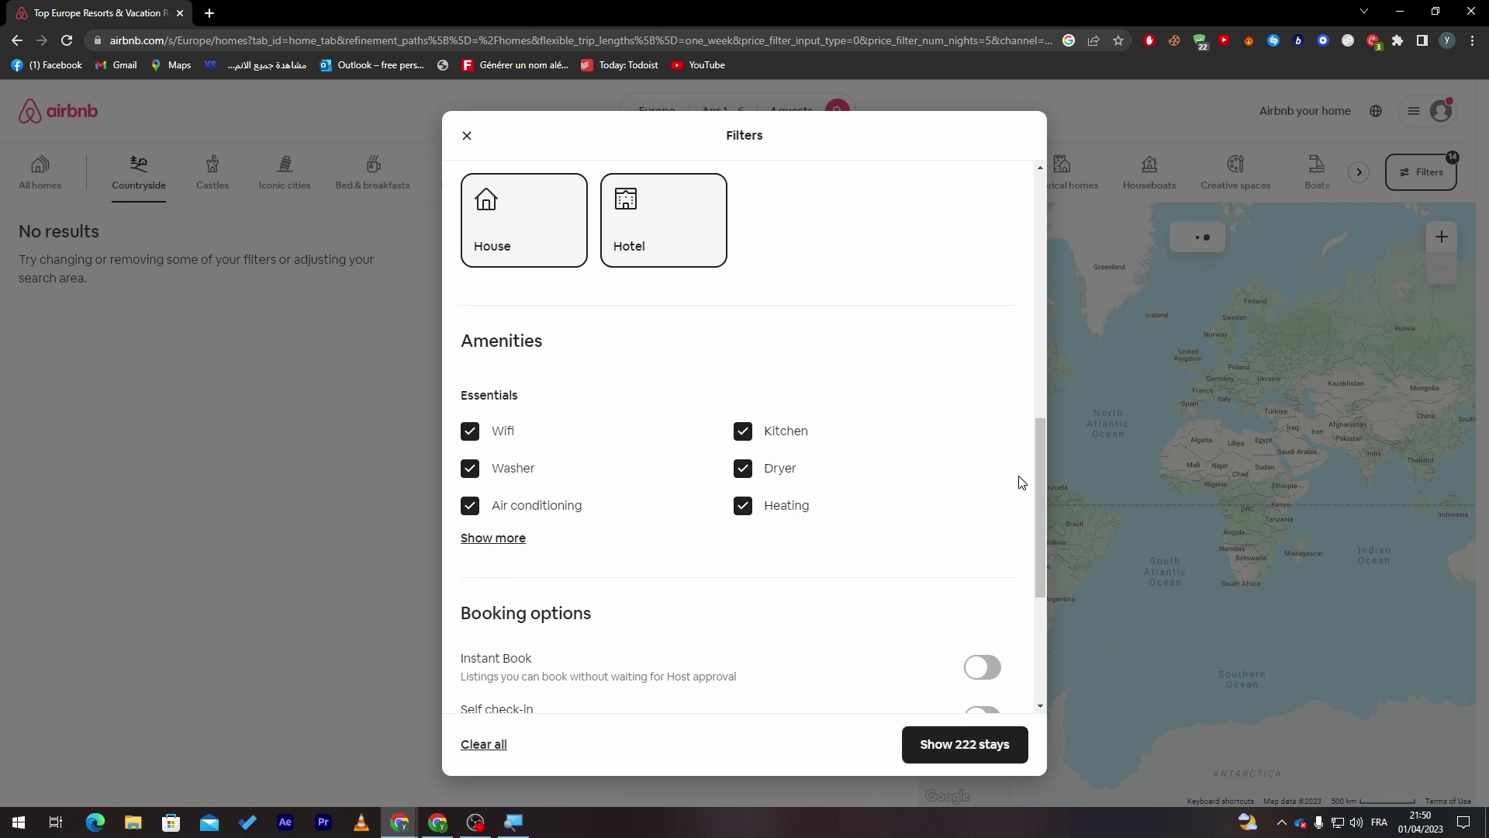
# Step: Enable self check-in and Instant Book, then show the 2 matching stays
pyautogui.scroll(-3, 1024, 535)
pyautogui.click(982, 448)
pyautogui.click(983, 398)
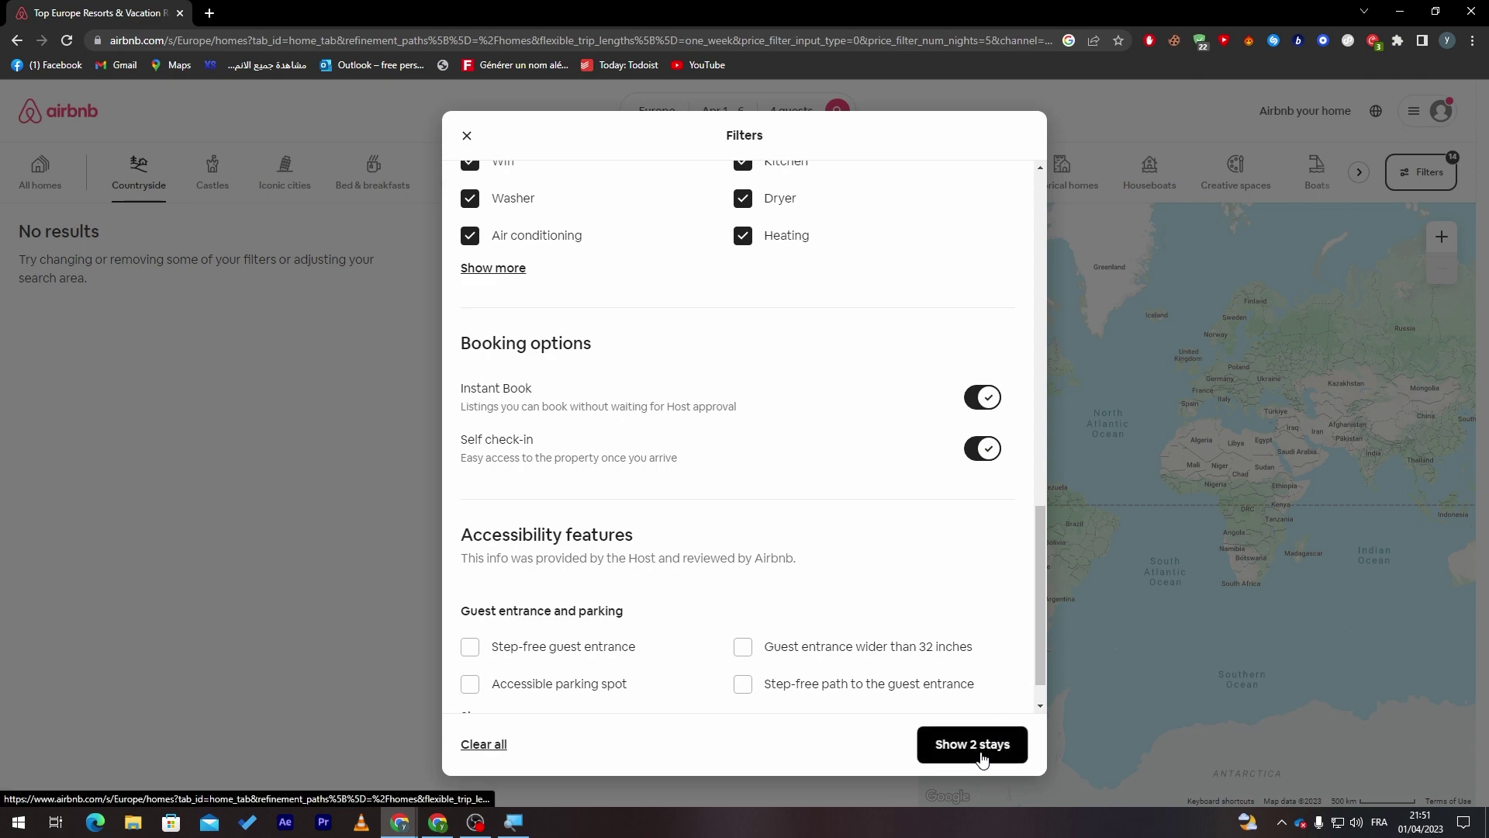
pyautogui.click(948, 760)
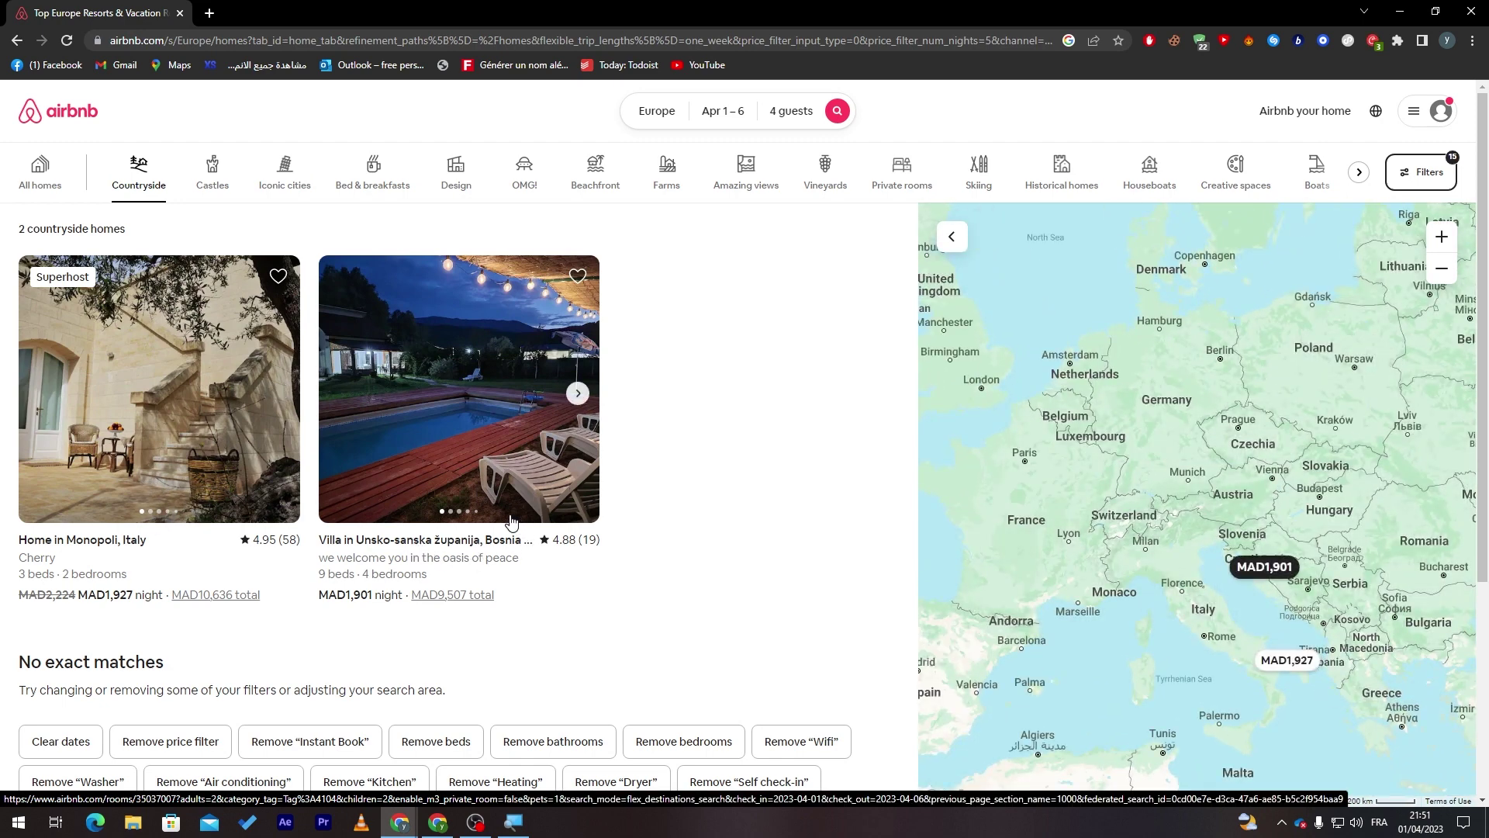
# Step: Open the Home in Monopoli listing and close the translation notice
pyautogui.click(241, 483)
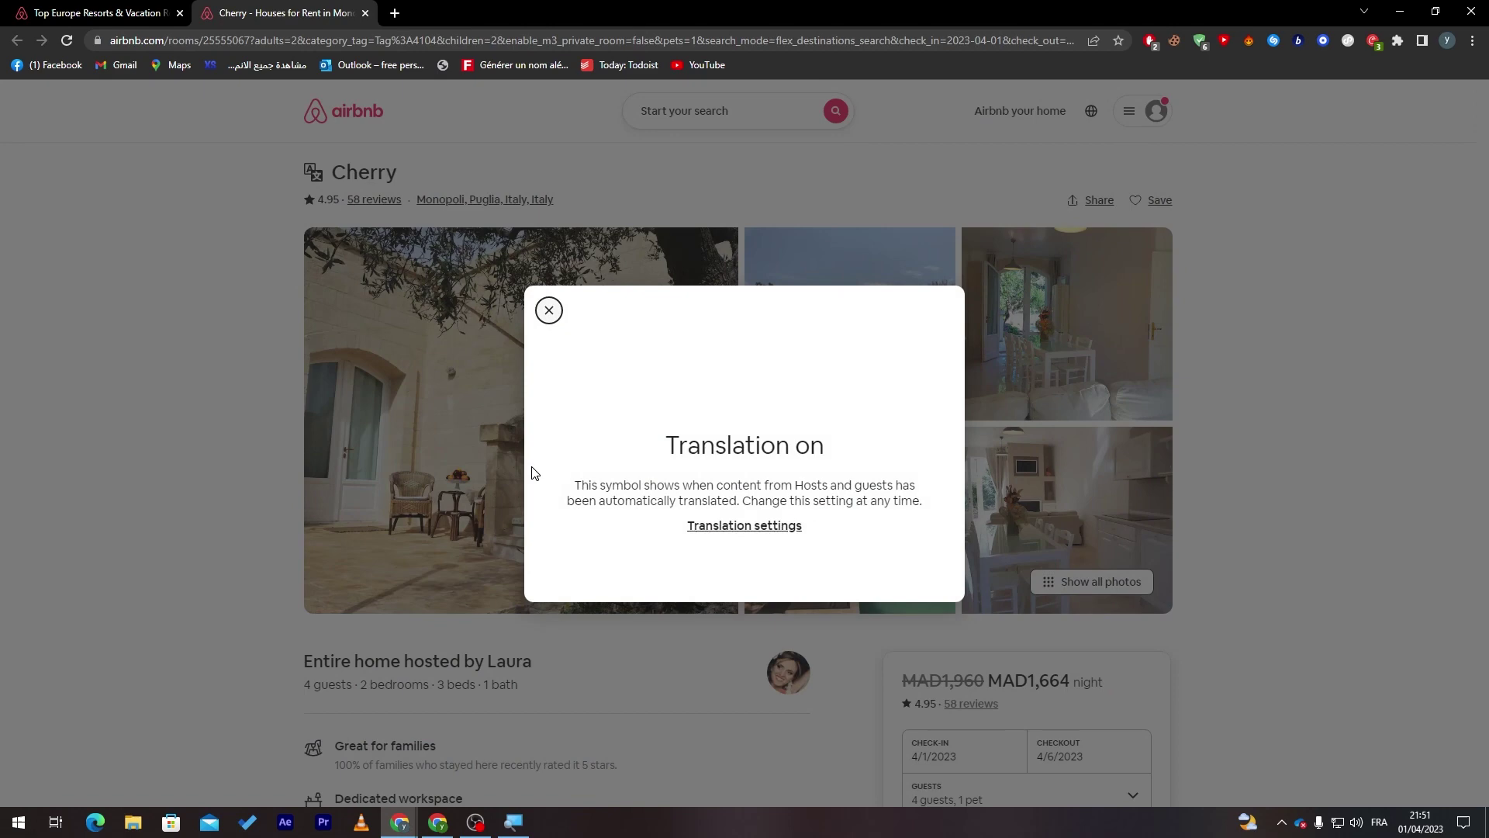
pyautogui.click(548, 317)
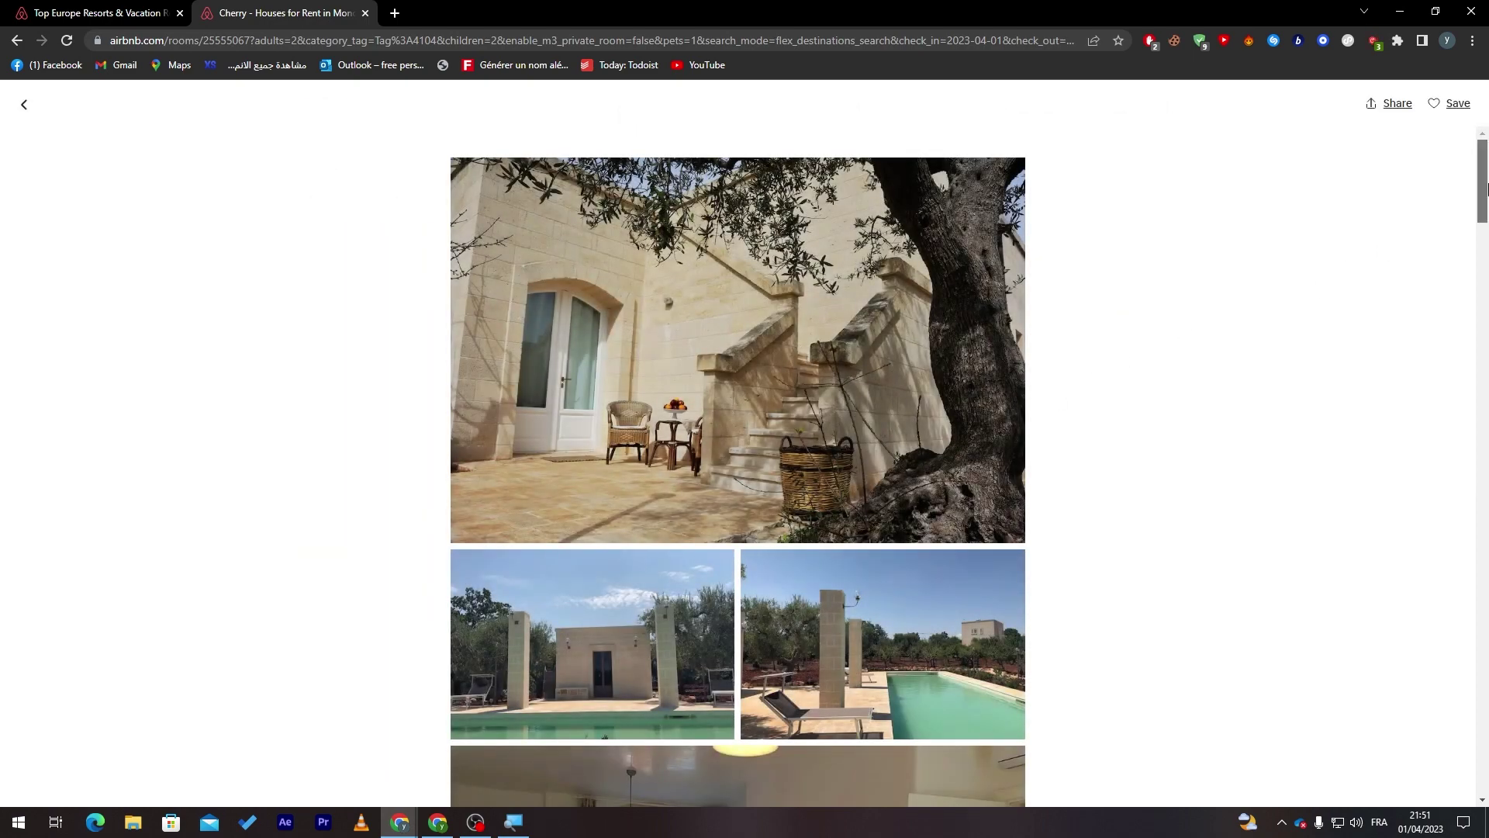
pyautogui.moveTo(1479, 193); pyautogui.dragTo(1477, 745)
# Step: Look through the Cherry gallery, then return to the listing to see MAD1,664/night pricing
pyautogui.rightClick(1453, 311)
pyautogui.click(1473, 293)
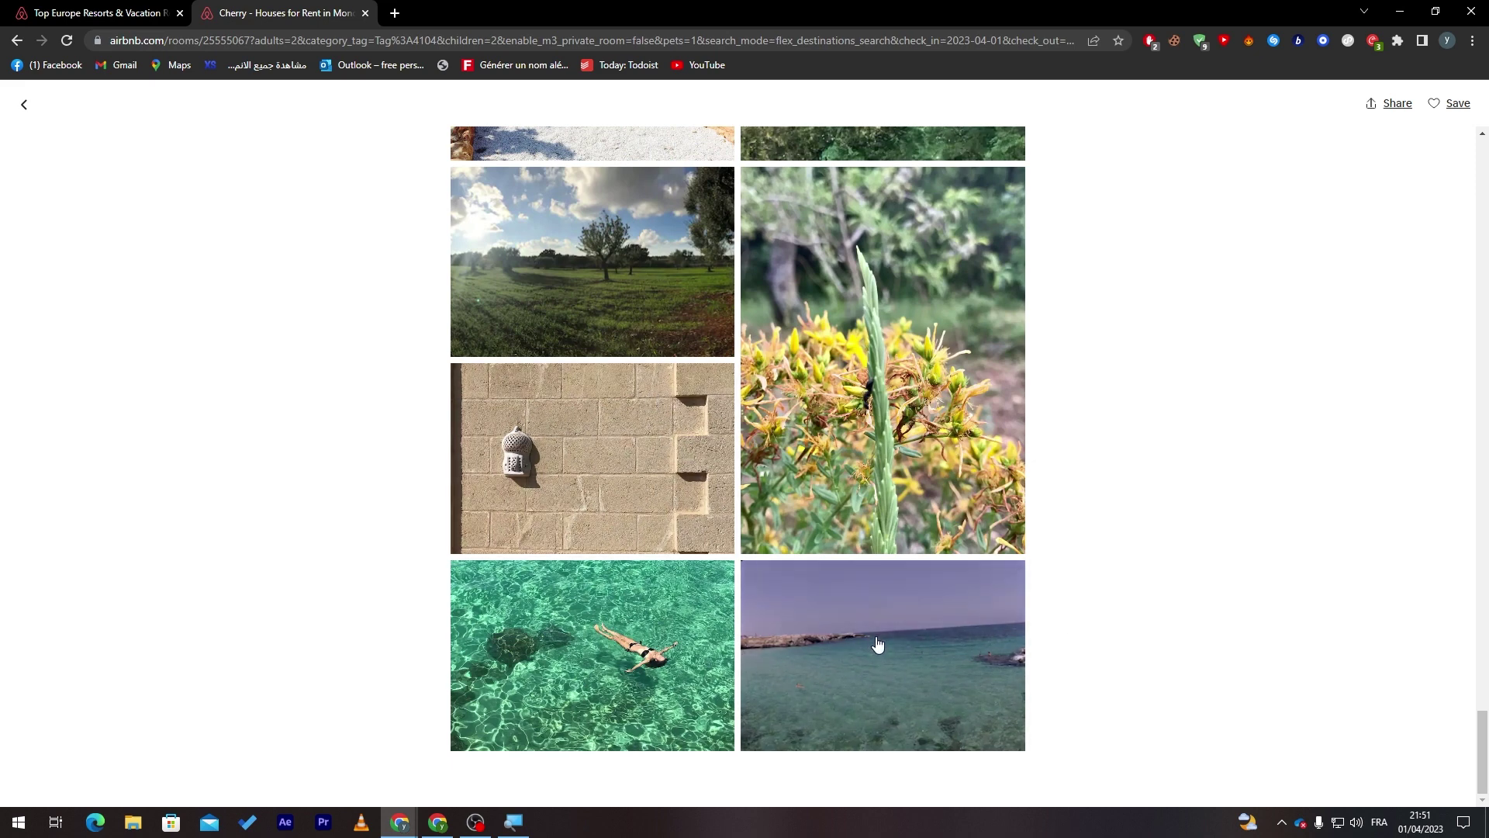
pyautogui.click(32, 108)
pyautogui.moveTo(1485, 163); pyautogui.dragTo(1485, 219)
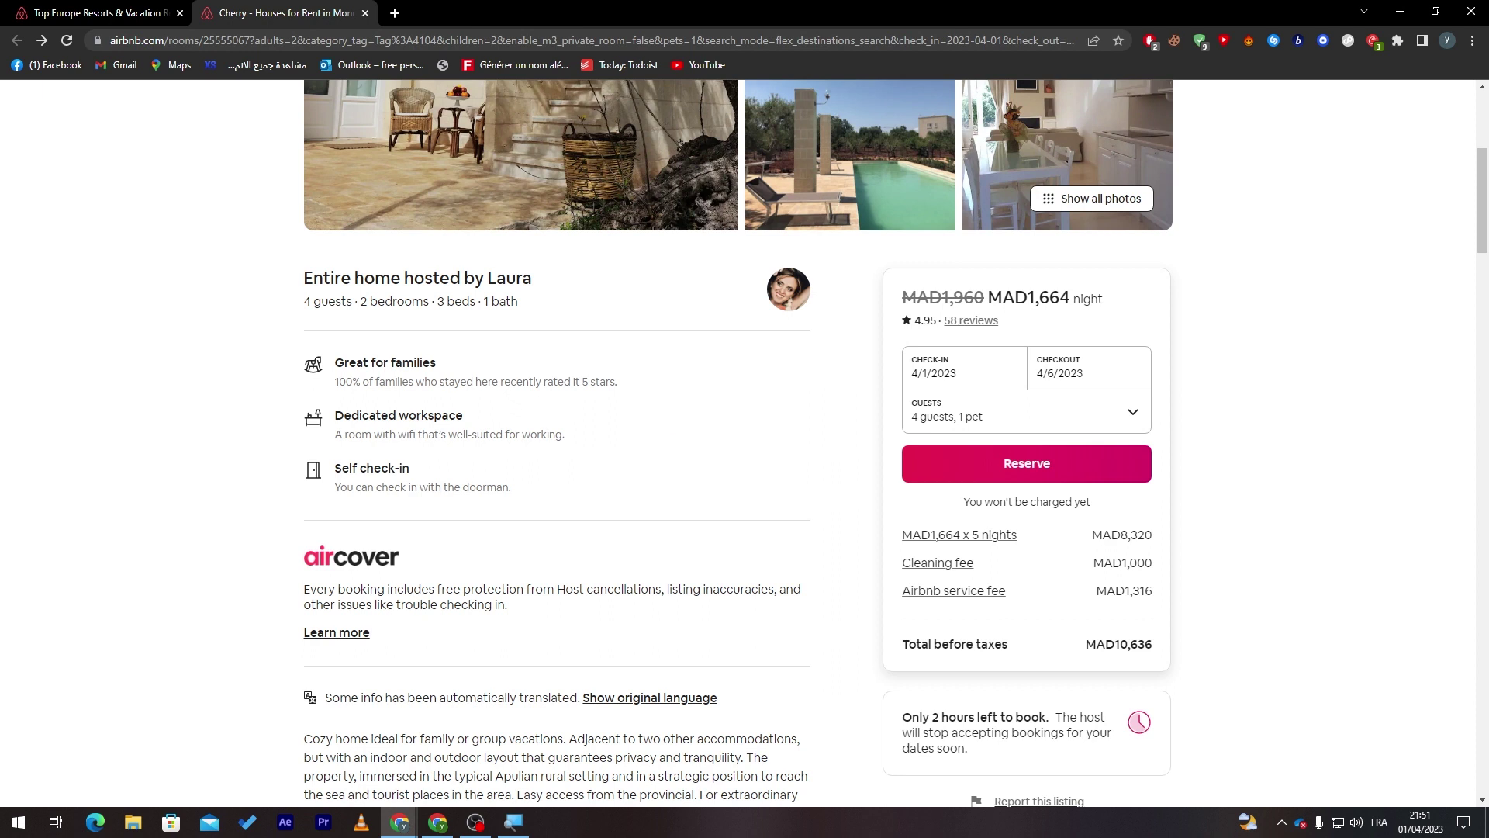
pyautogui.tripleClick(369, 362)
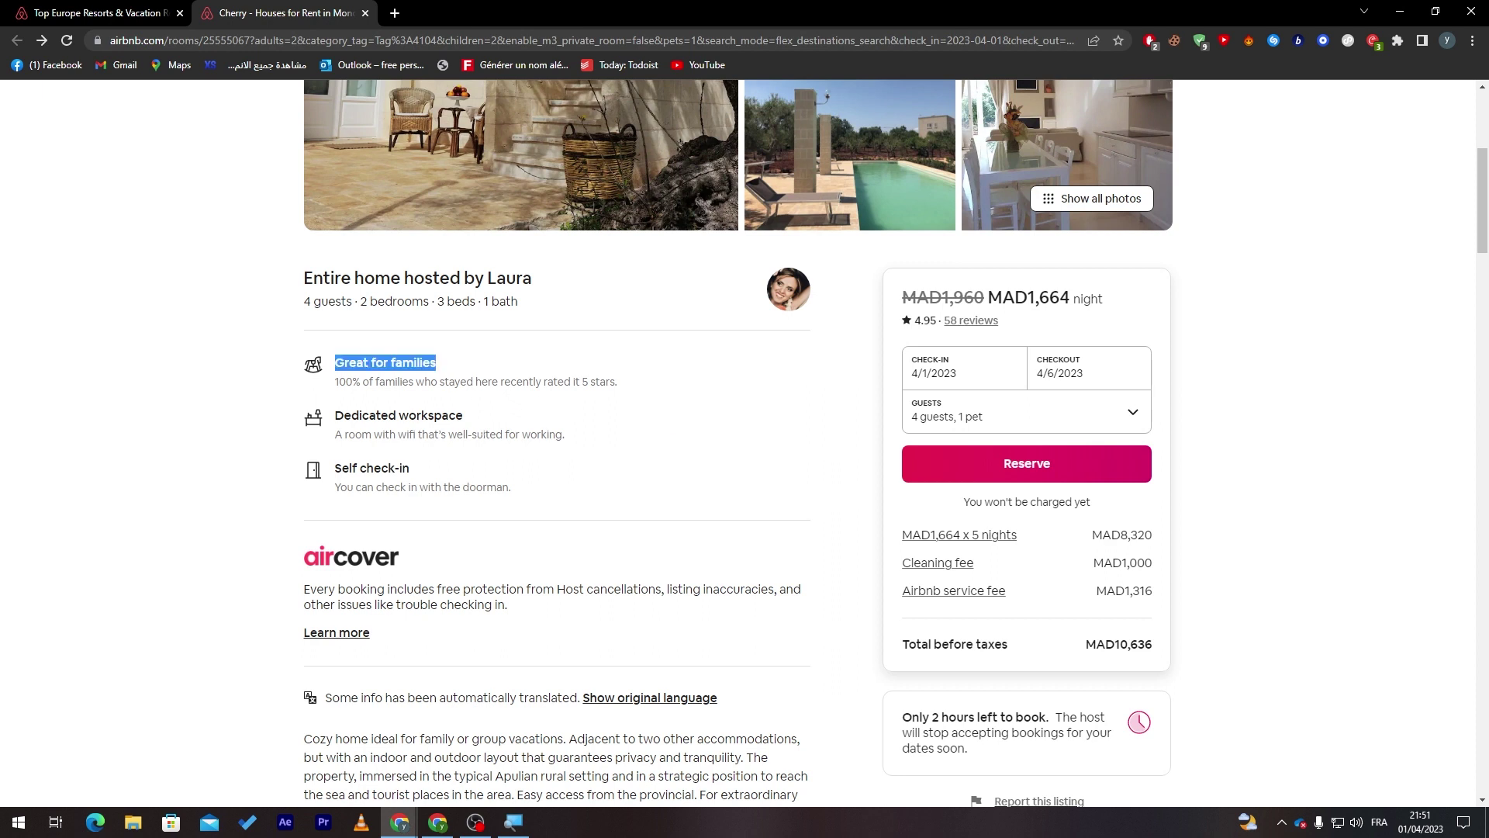
pyautogui.tripleClick(431, 415)
pyautogui.click(417, 474)
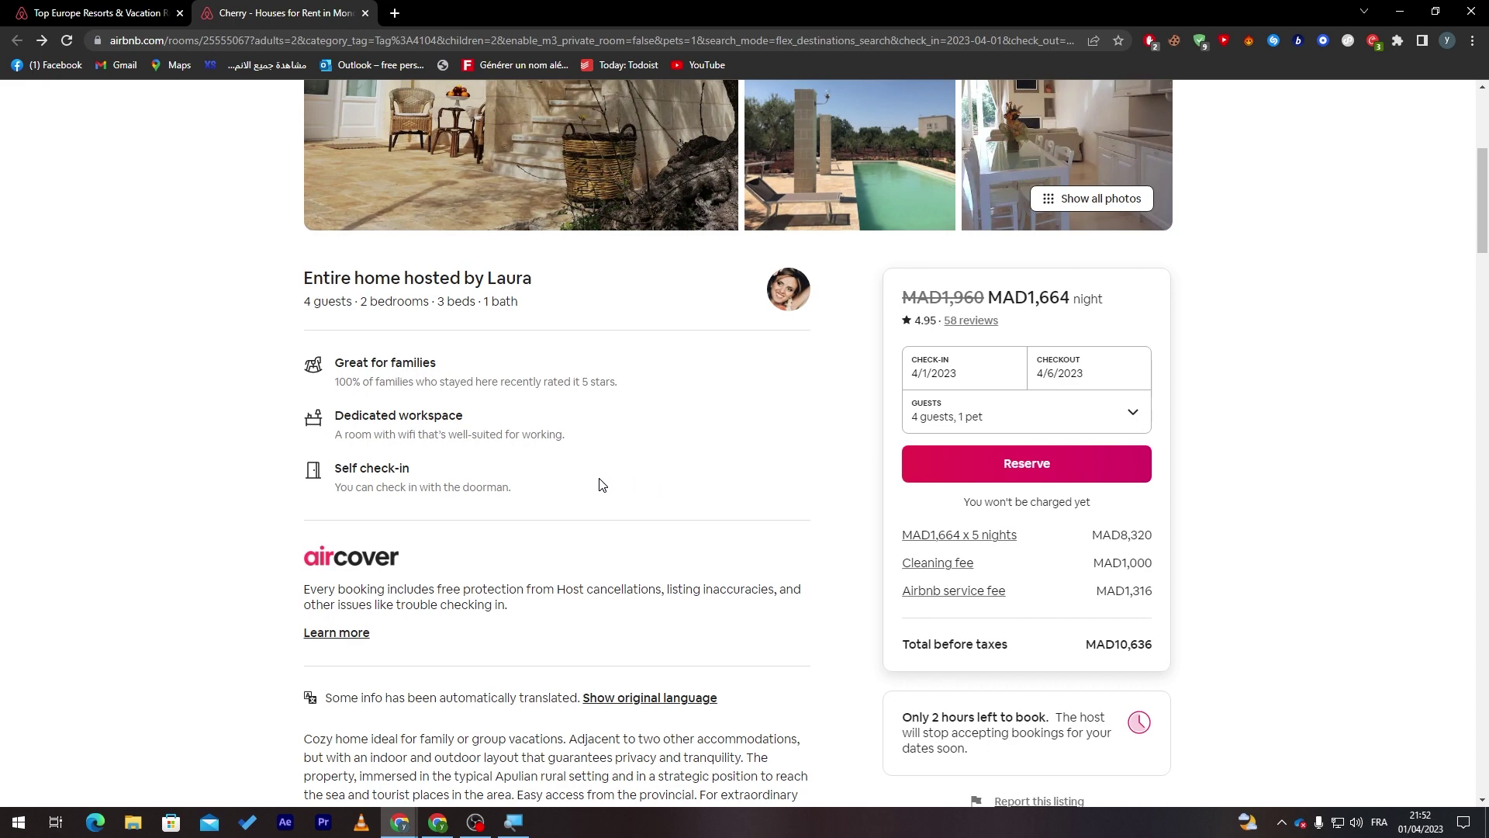
pyautogui.moveTo(1478, 195); pyautogui.dragTo(1396, 287)
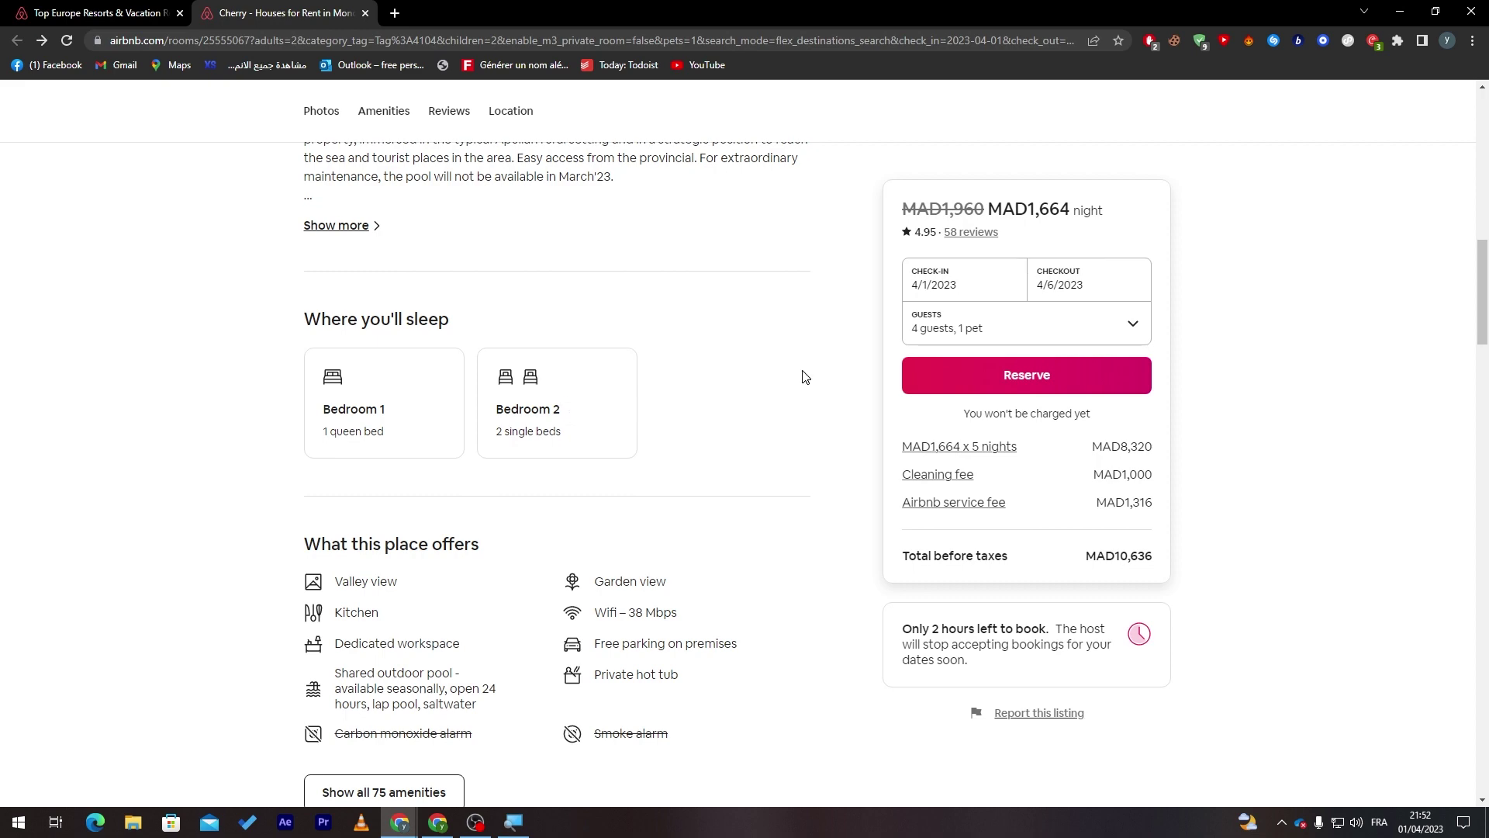
pyautogui.scroll(-5, 1485, 332)
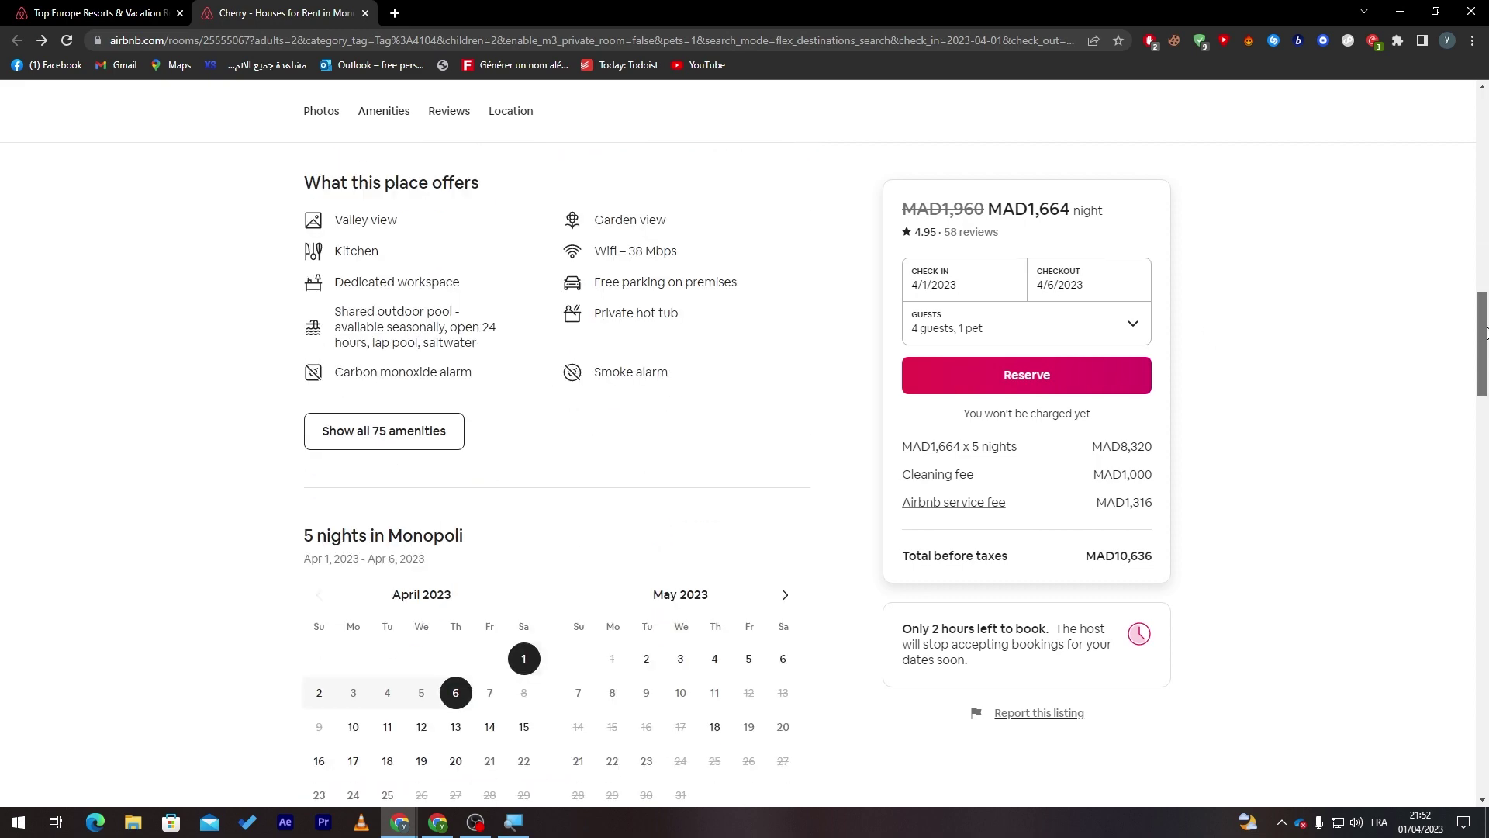
# Step: Highlight the Carbon monoxide alarm entry among the listing's amenities
pyautogui.scroll(1, 1485, 332)
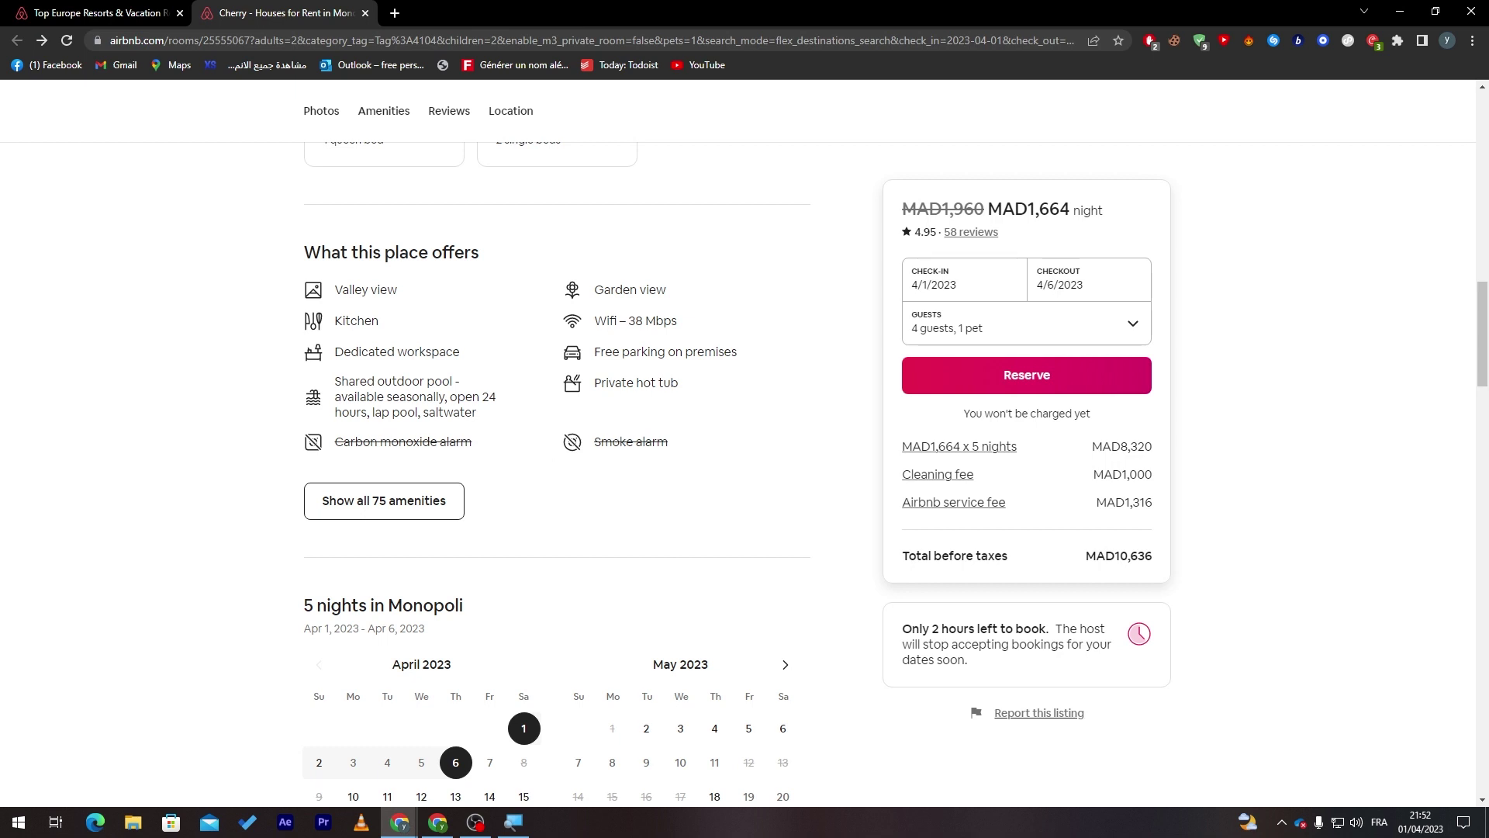
pyautogui.tripleClick(411, 454)
pyautogui.tripleClick(395, 442)
pyautogui.tripleClick(394, 442)
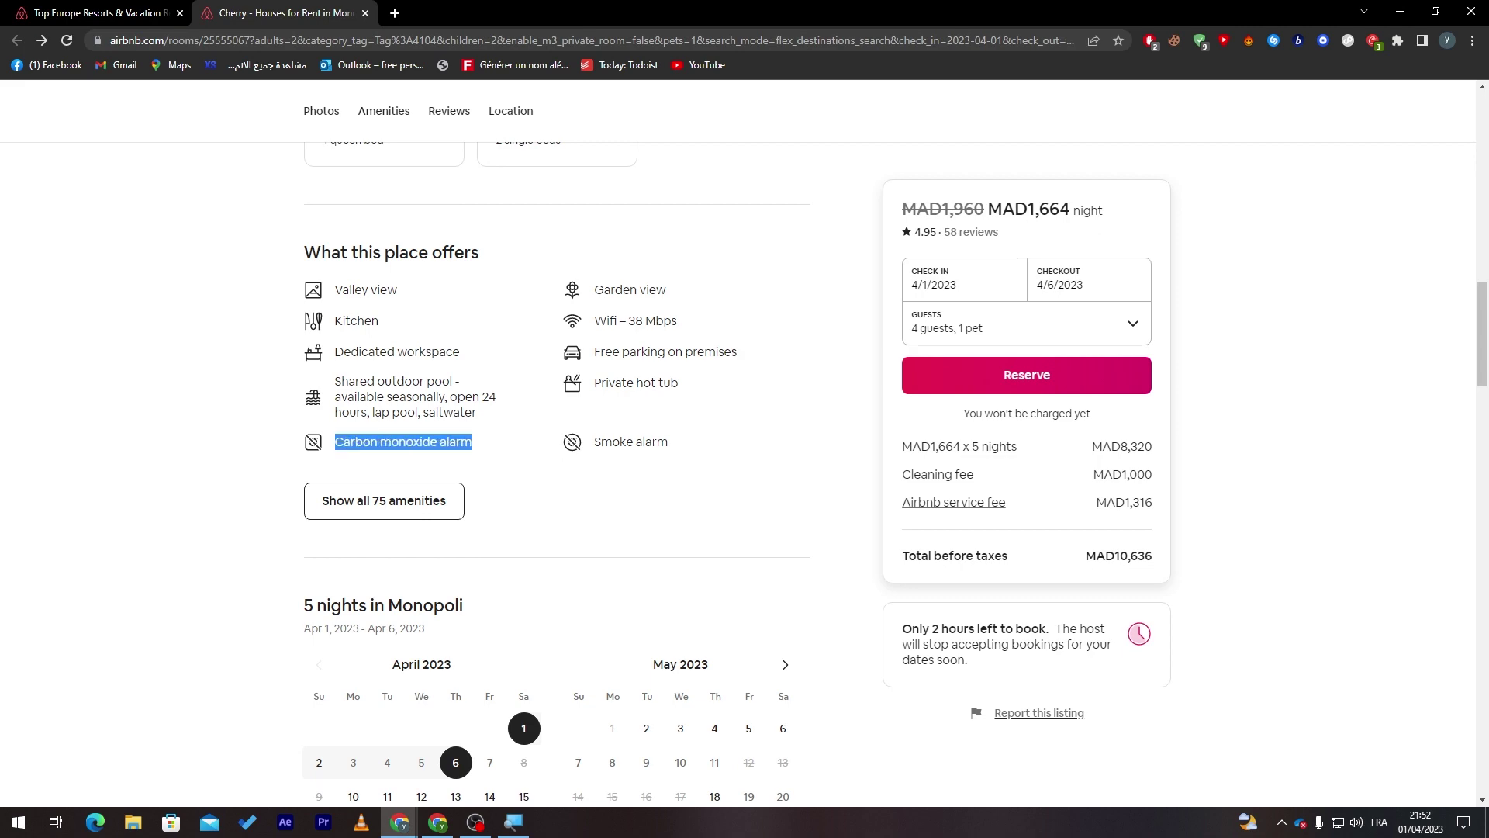
pyautogui.click(636, 475)
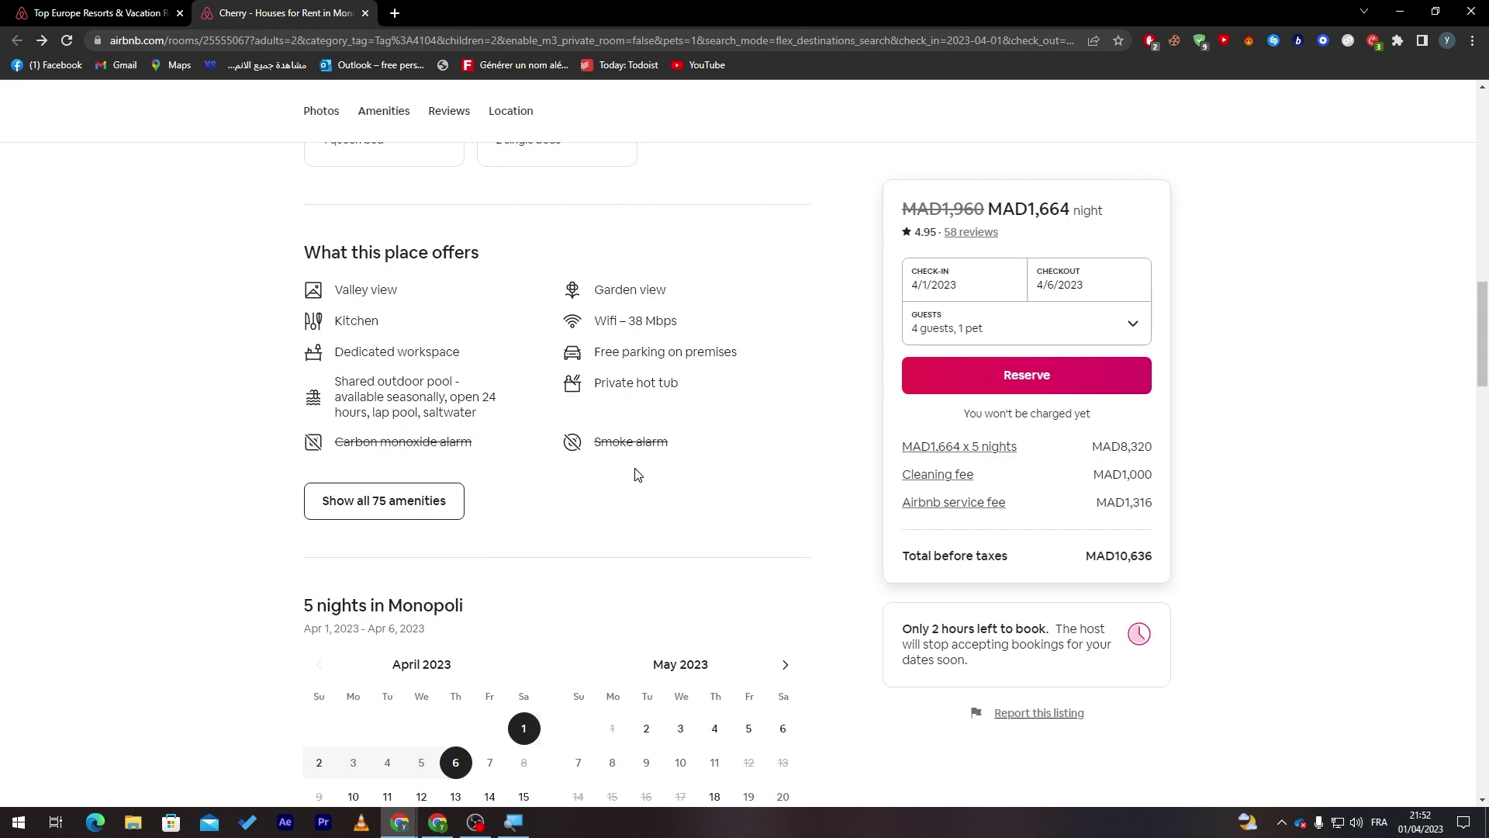
# Step: Review the full list of 75 amenities to the end, then close it
pyautogui.click(393, 500)
pyautogui.moveTo(1040, 201); pyautogui.dragTo(972, 770)
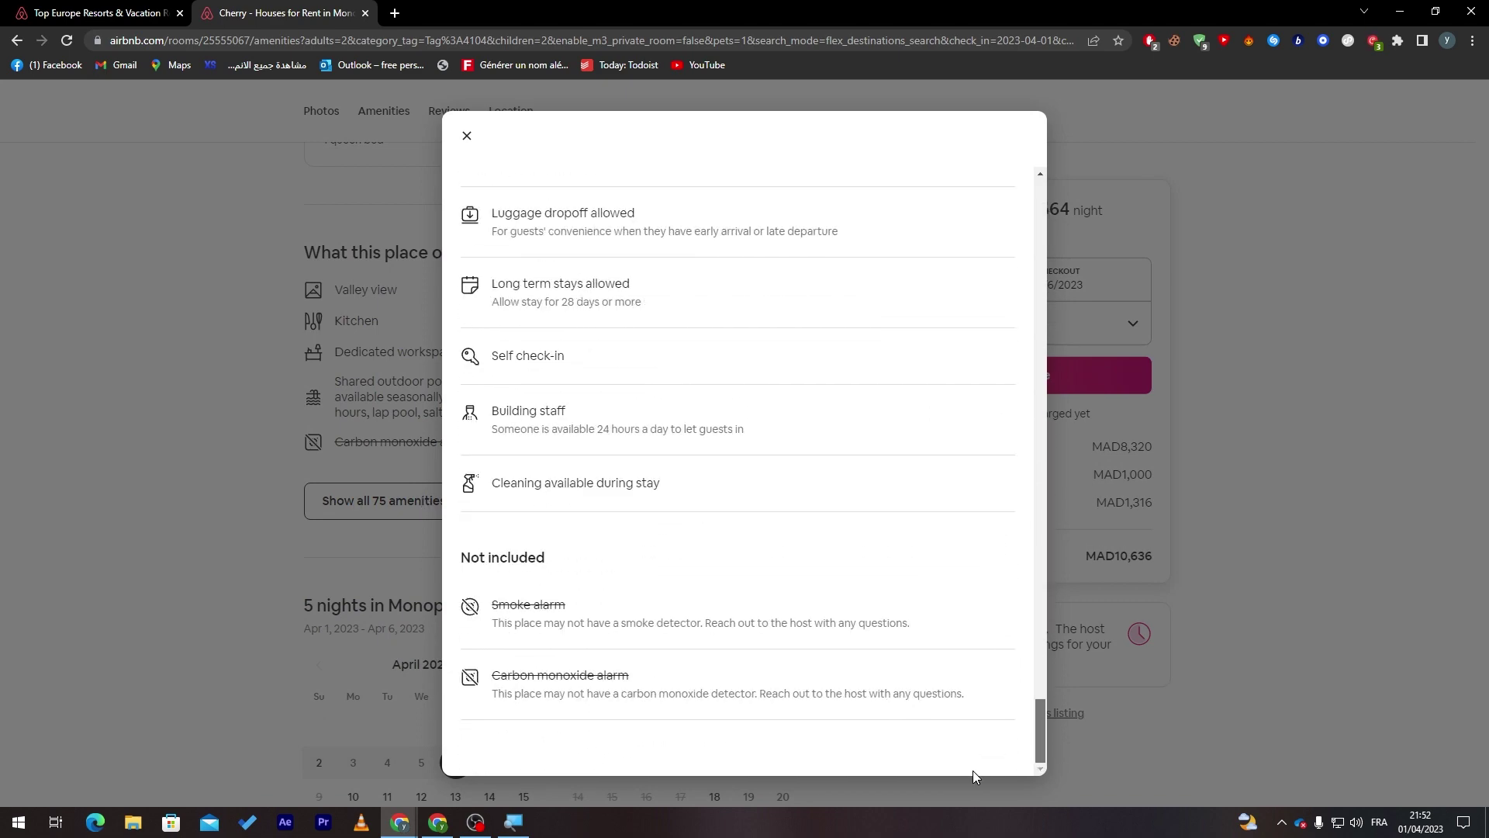
pyautogui.click(1277, 554)
pyautogui.moveTo(1477, 297); pyautogui.dragTo(1459, 219)
# Step: Reserve the home for April 1–6 and continue with a Google account
pyautogui.click(1105, 363)
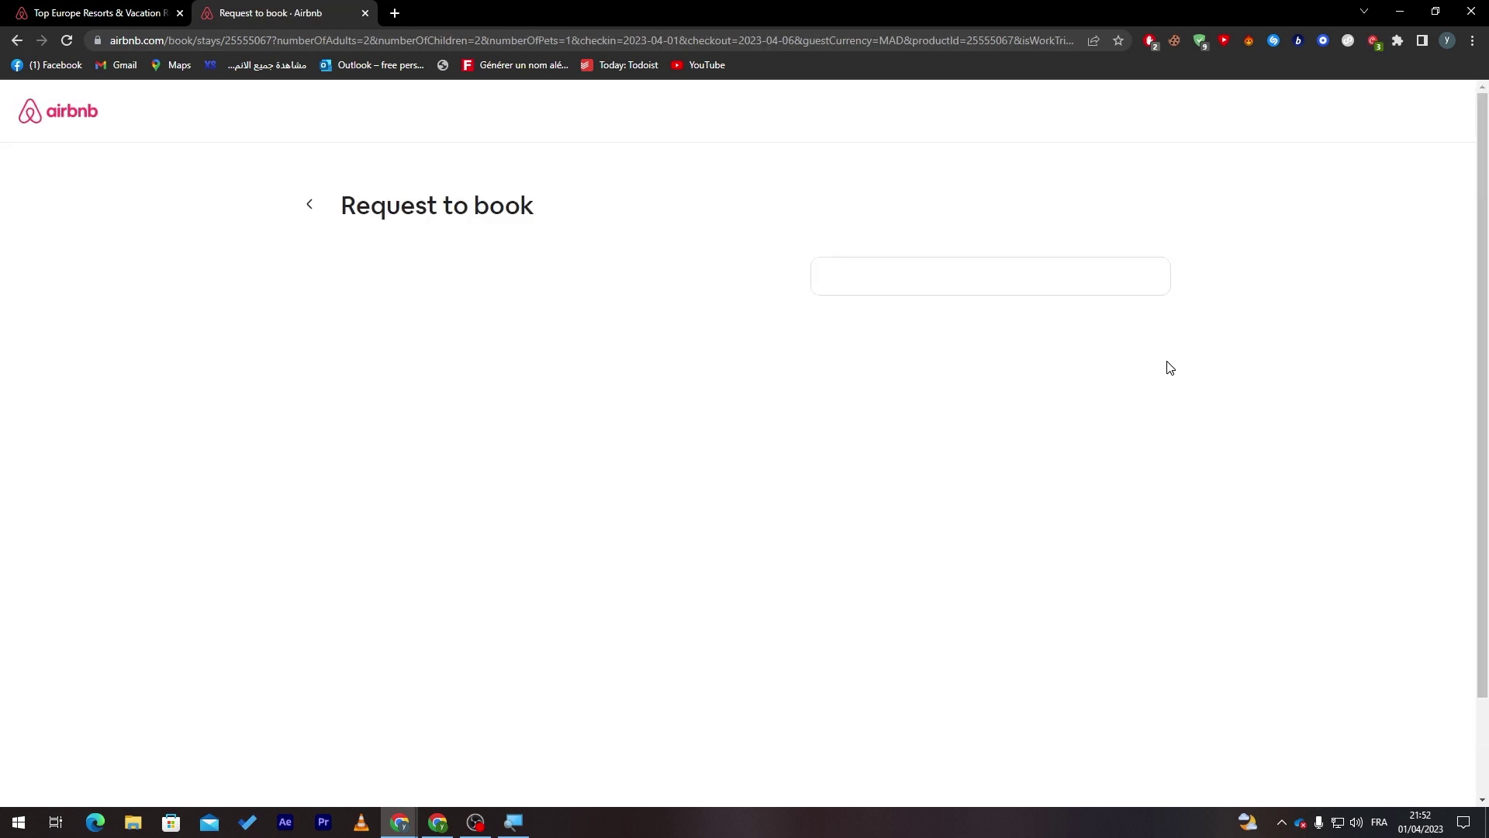
pyautogui.moveTo(1483, 260); pyautogui.dragTo(1483, 349)
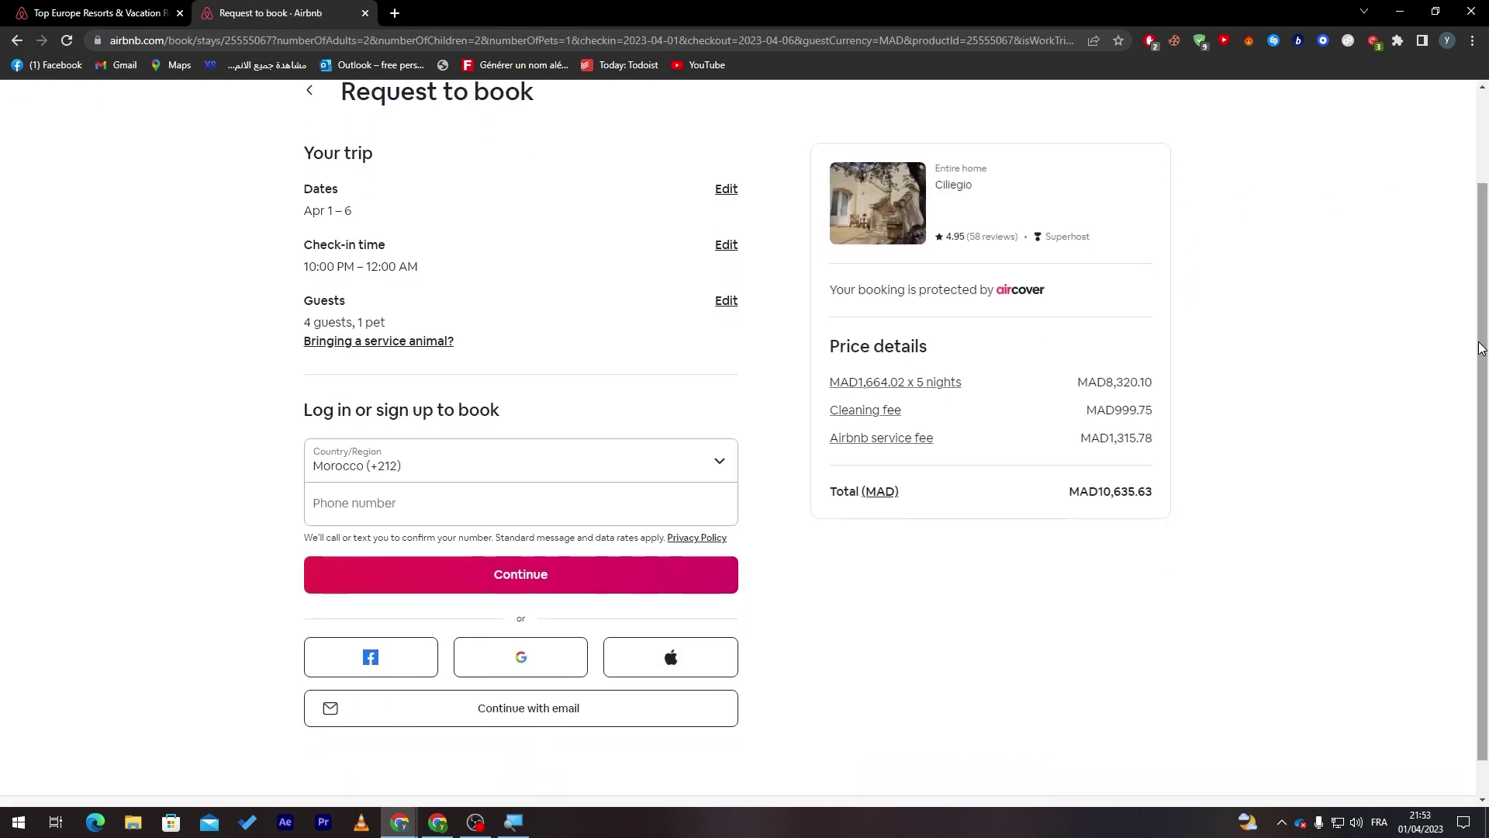
pyautogui.click(532, 665)
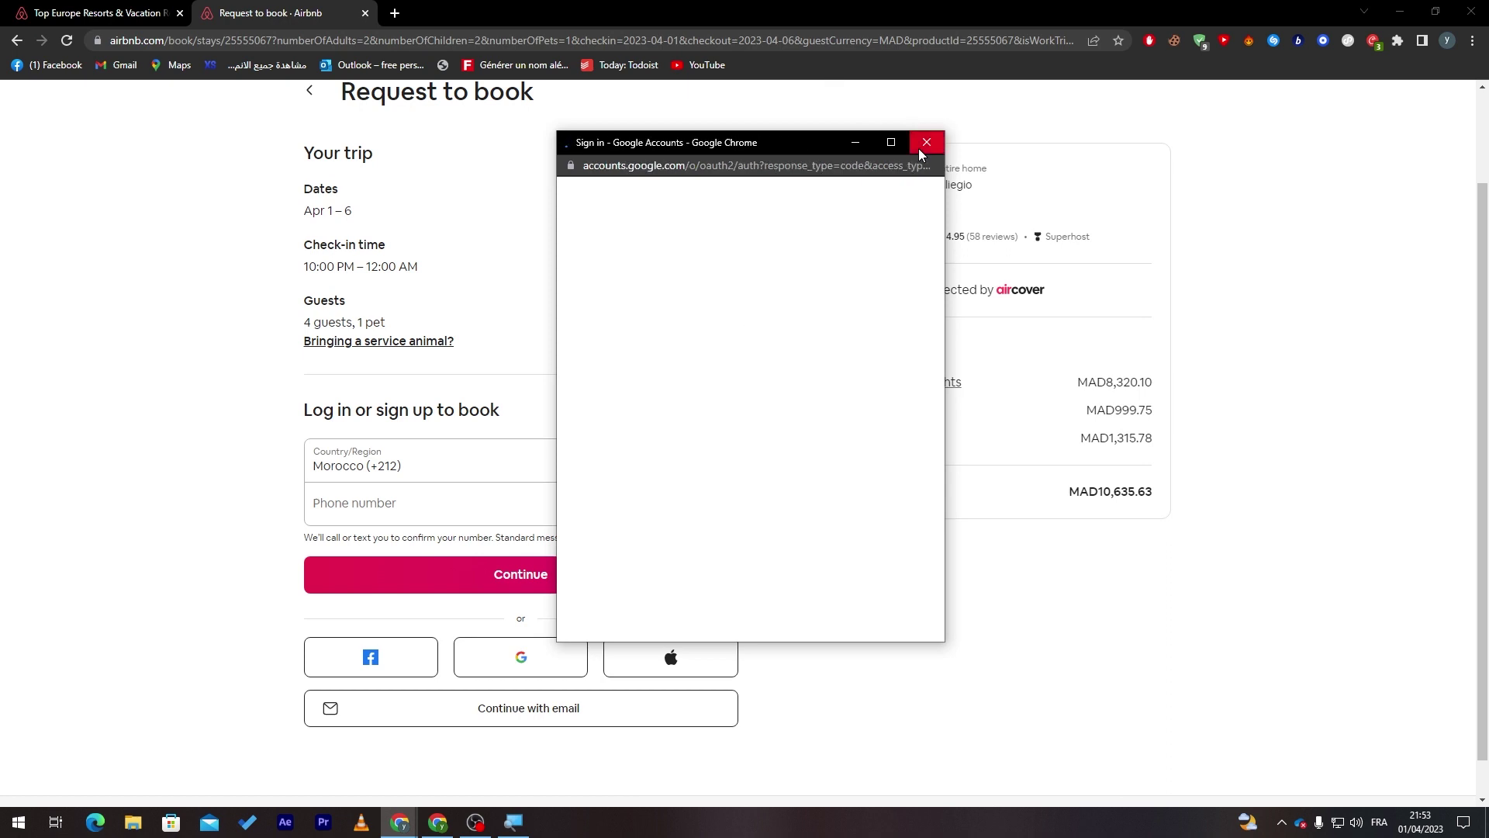
pyautogui.click(667, 372)
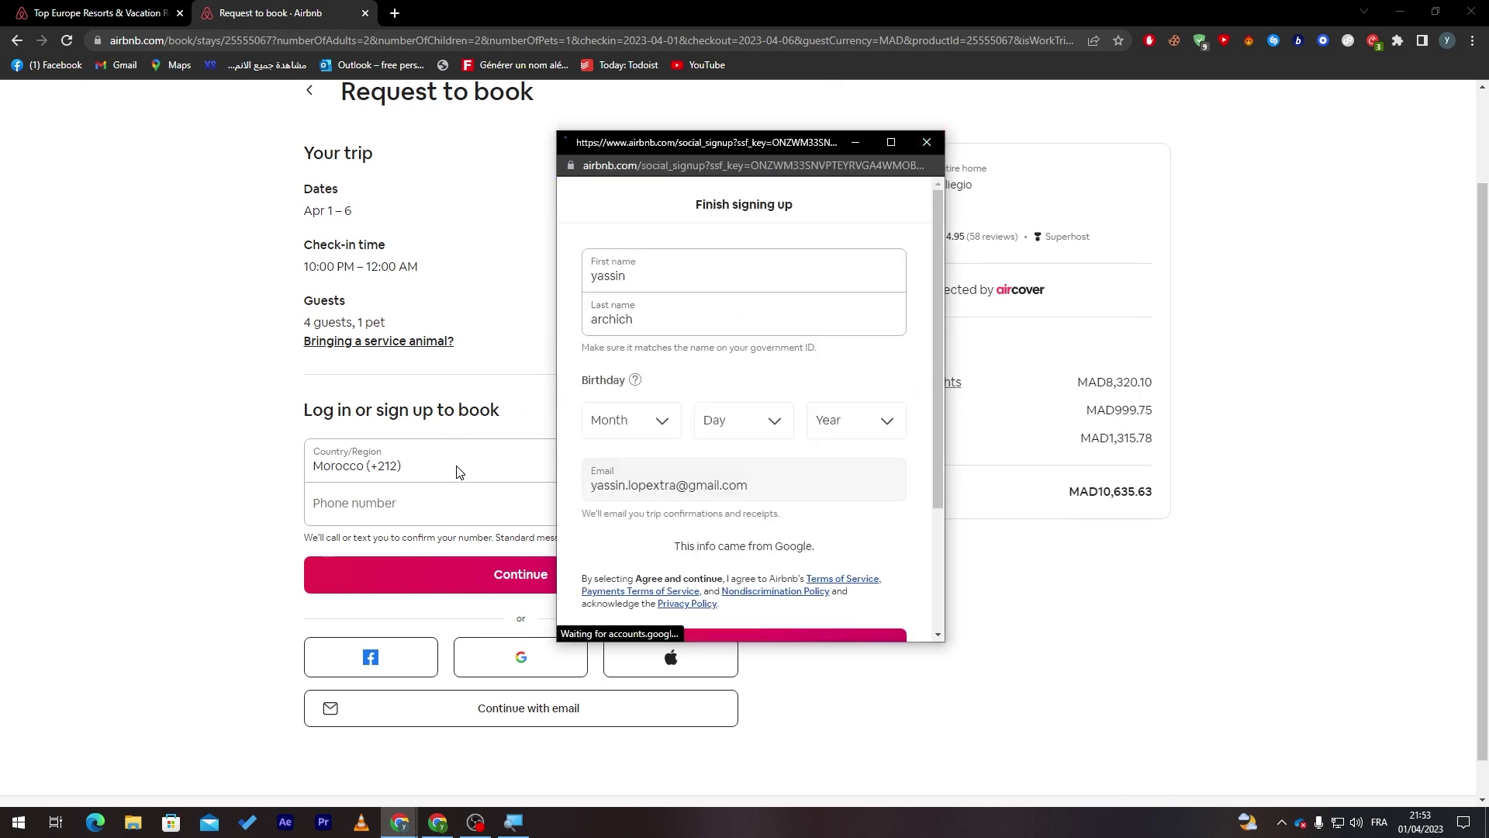
# Step: Enter the birthday April 5, 2002, submit, and accept the community commitment
pyautogui.click(614, 434)
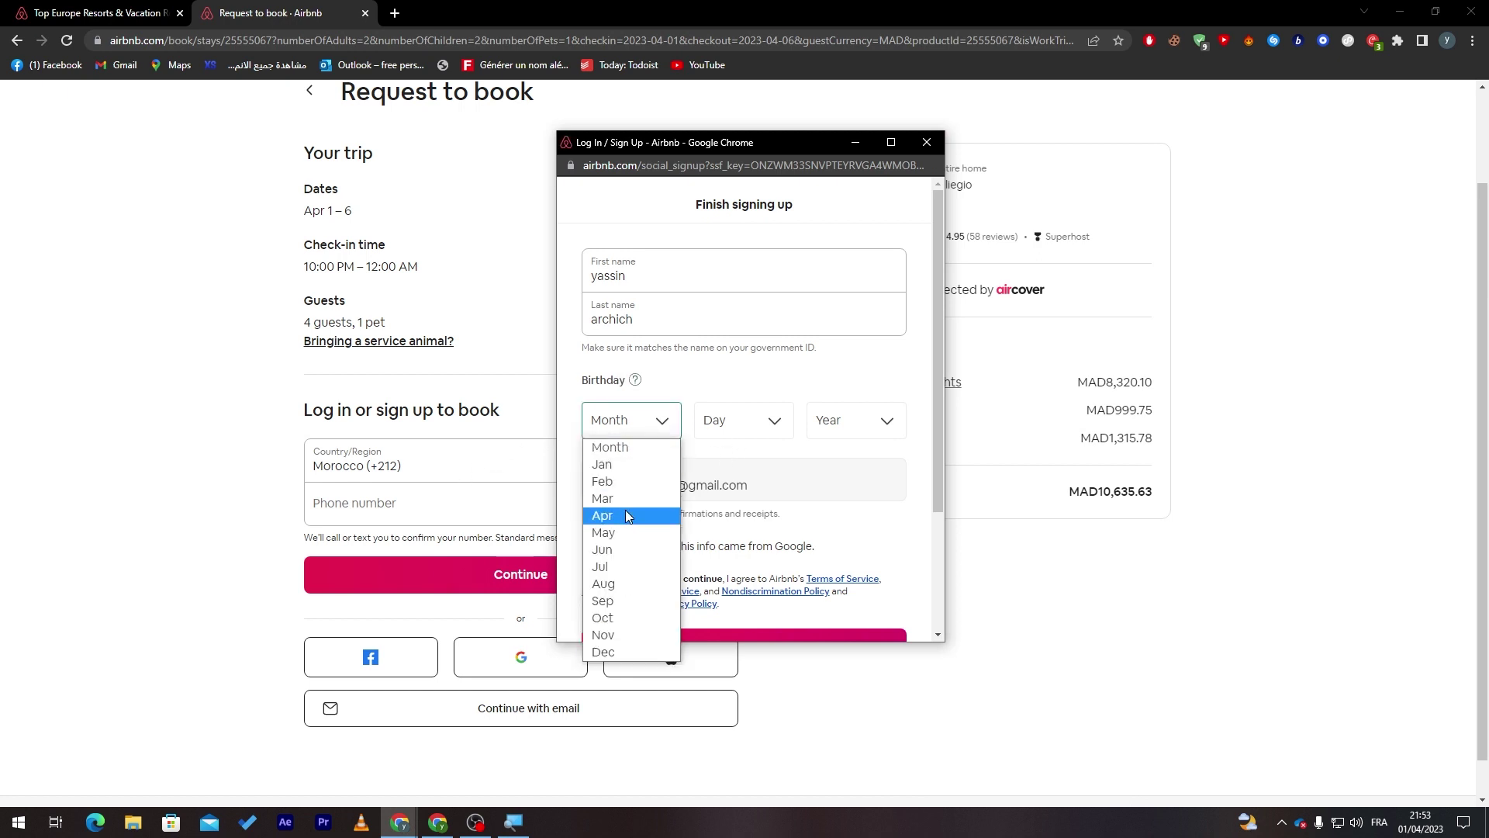
pyautogui.click(625, 515)
pyautogui.click(743, 419)
pyautogui.click(717, 532)
pyautogui.click(853, 420)
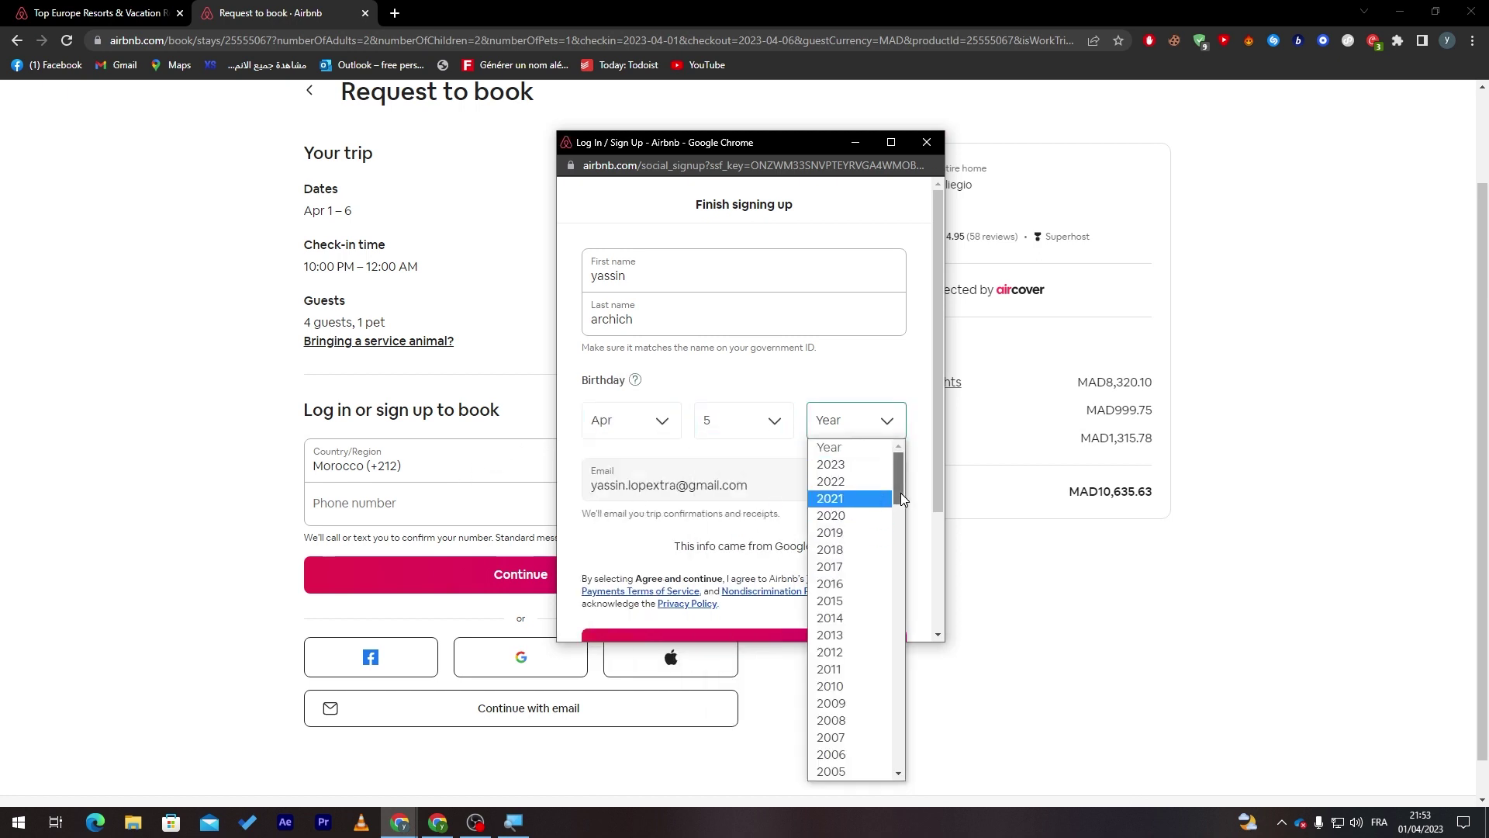
pyautogui.scroll(-5, 895, 540)
pyautogui.click(826, 560)
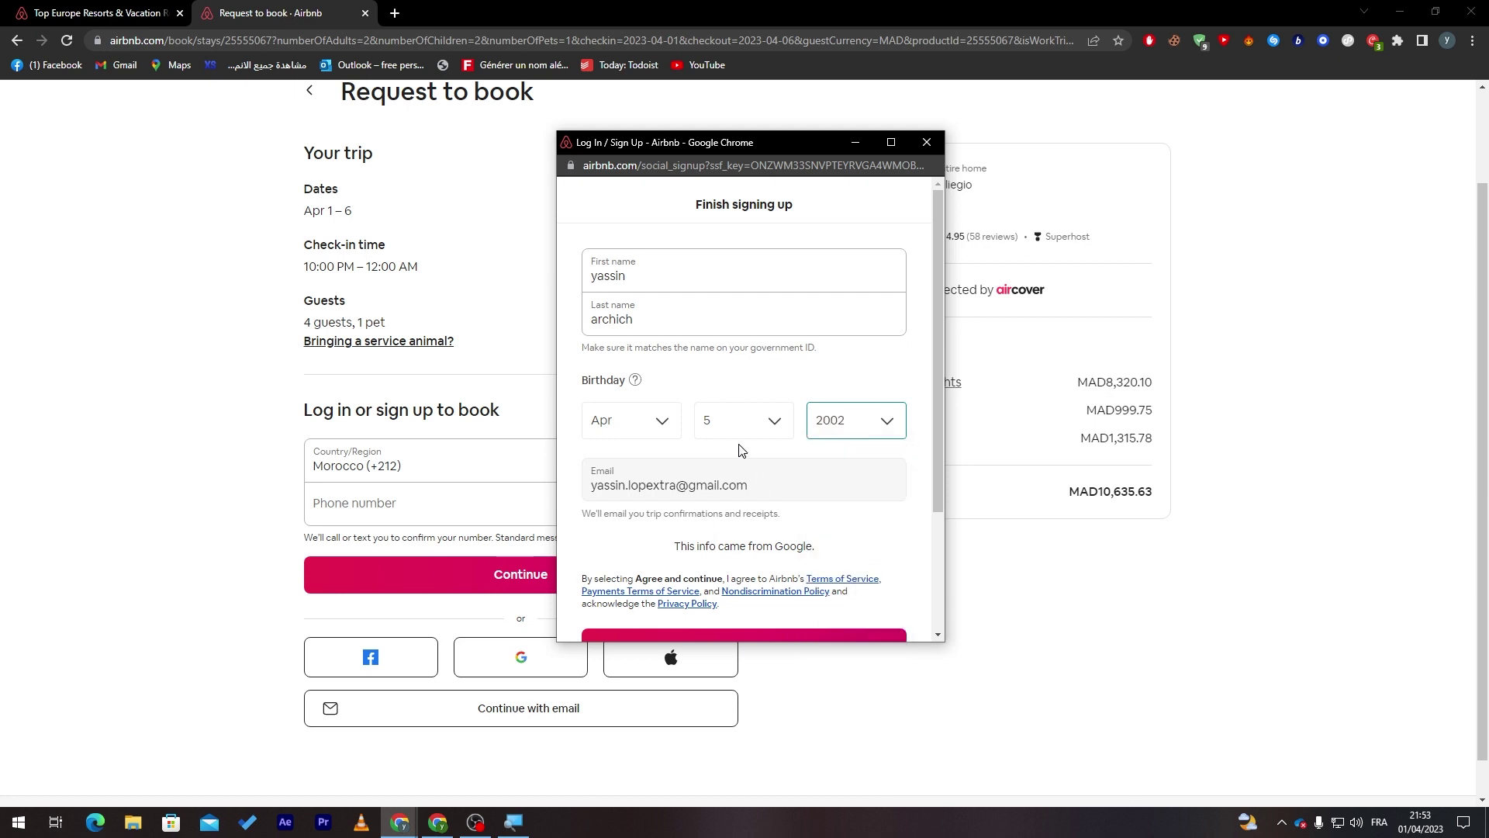
pyautogui.click(758, 638)
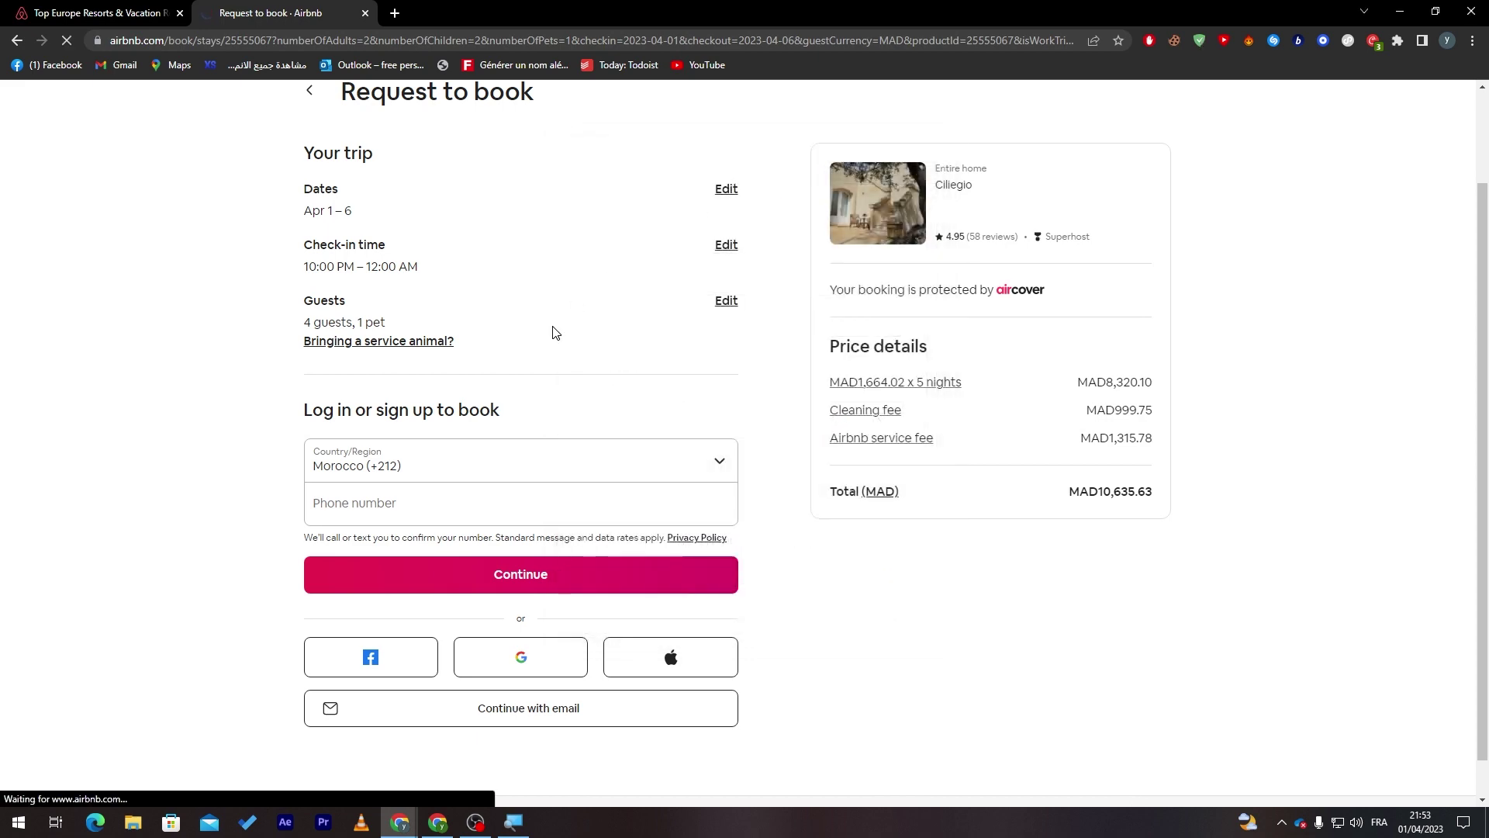
pyautogui.click(784, 674)
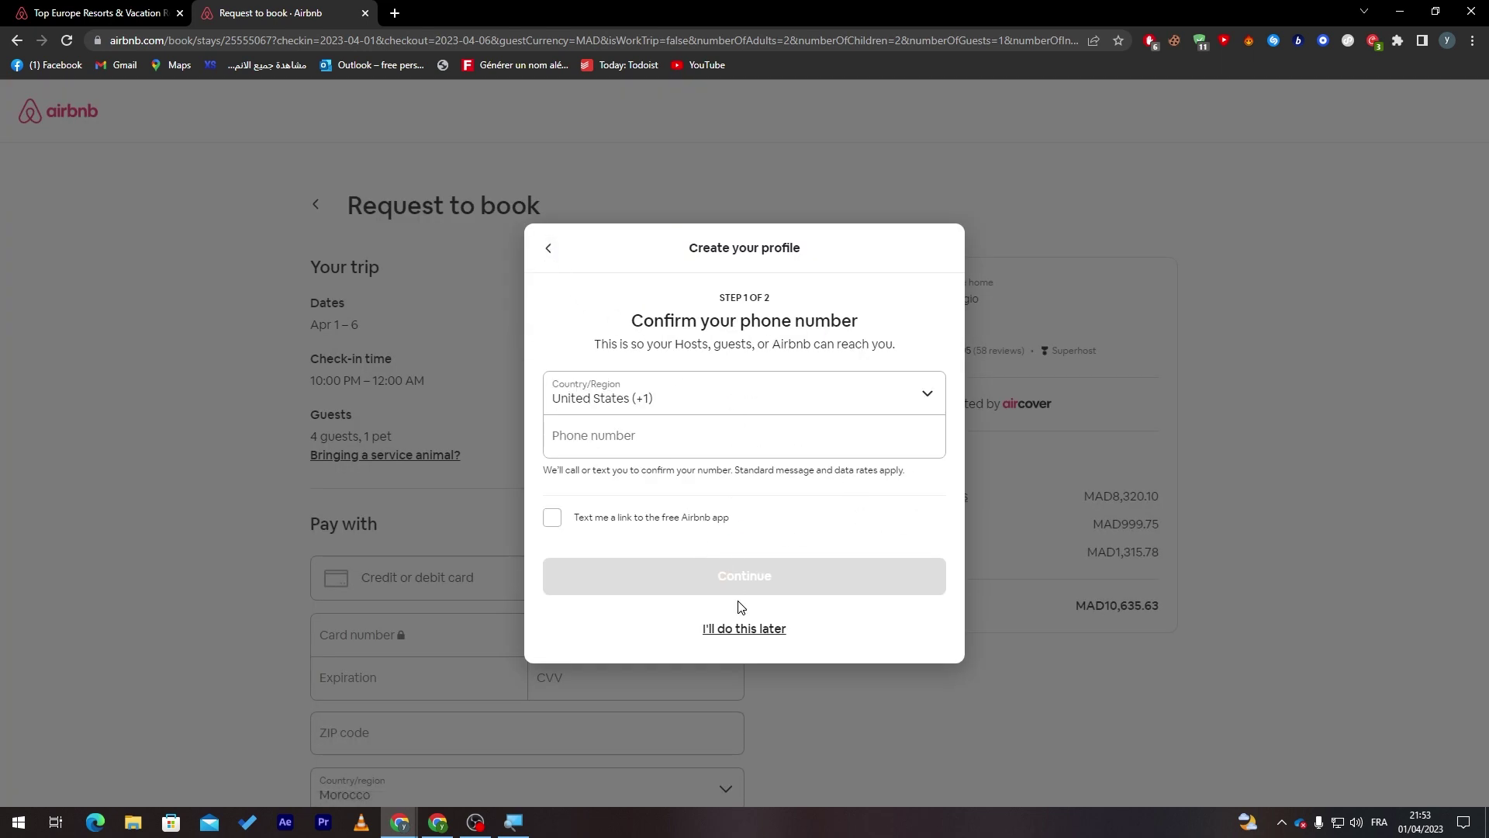
# Step: Skip the phone-number and profile-photo prompts, then select the Card number field under Pay with
pyautogui.click(745, 628)
pyautogui.click(771, 660)
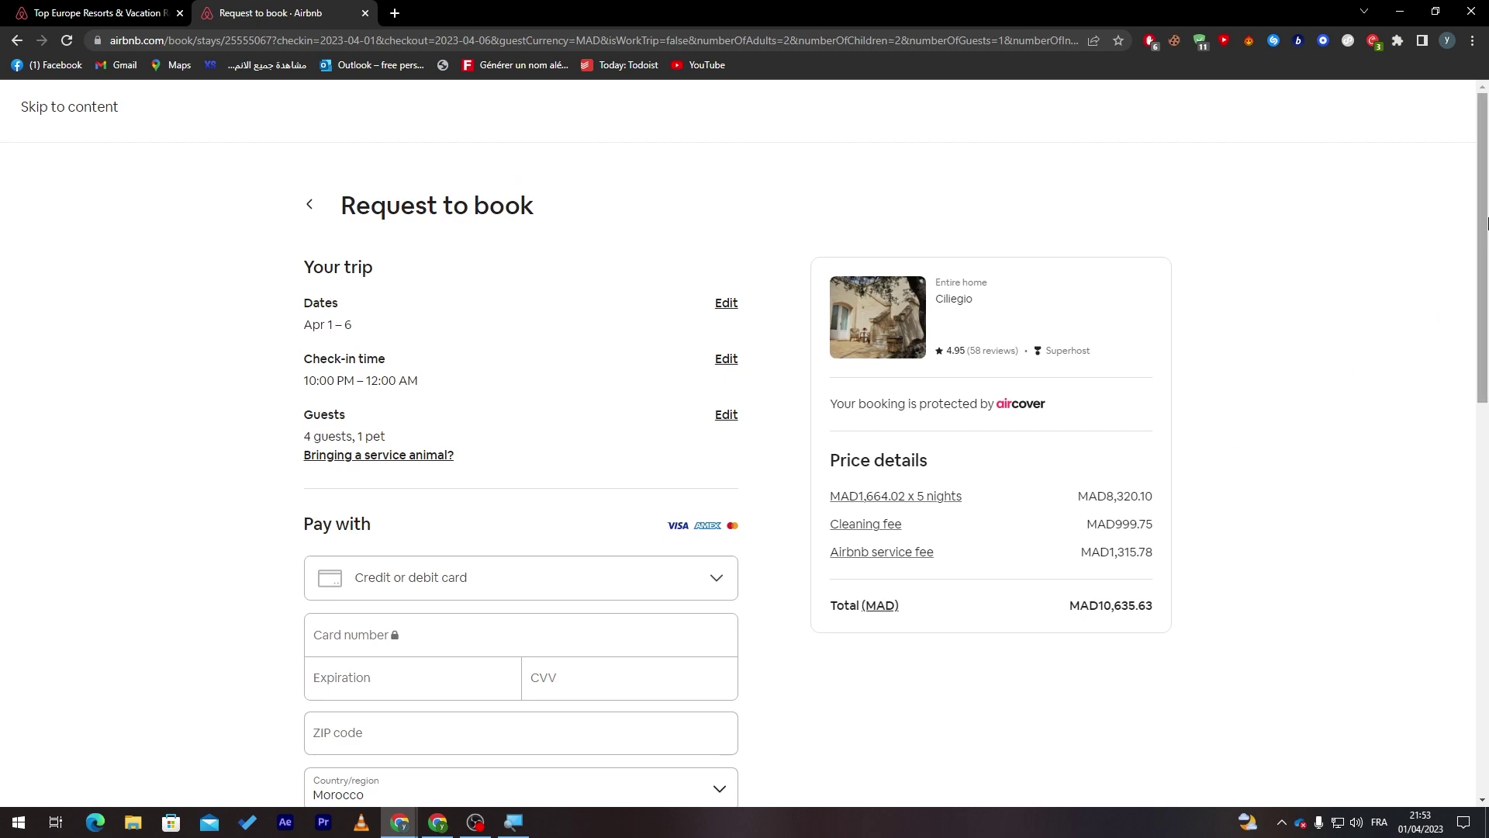
pyautogui.scroll(-5, 1452, 386)
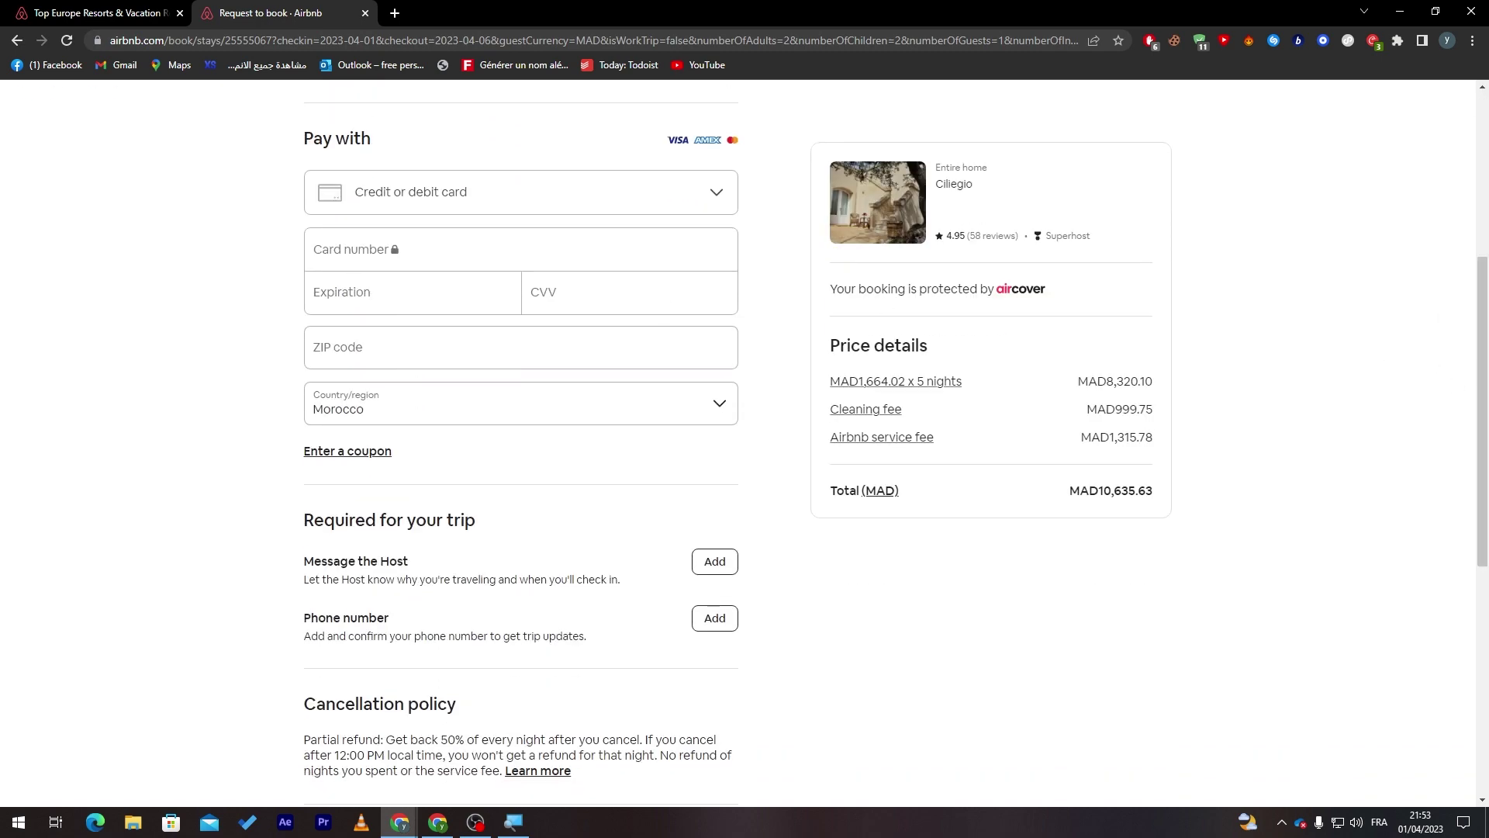
pyautogui.click(324, 249)
pyautogui.scroll(-1, 322, 247)
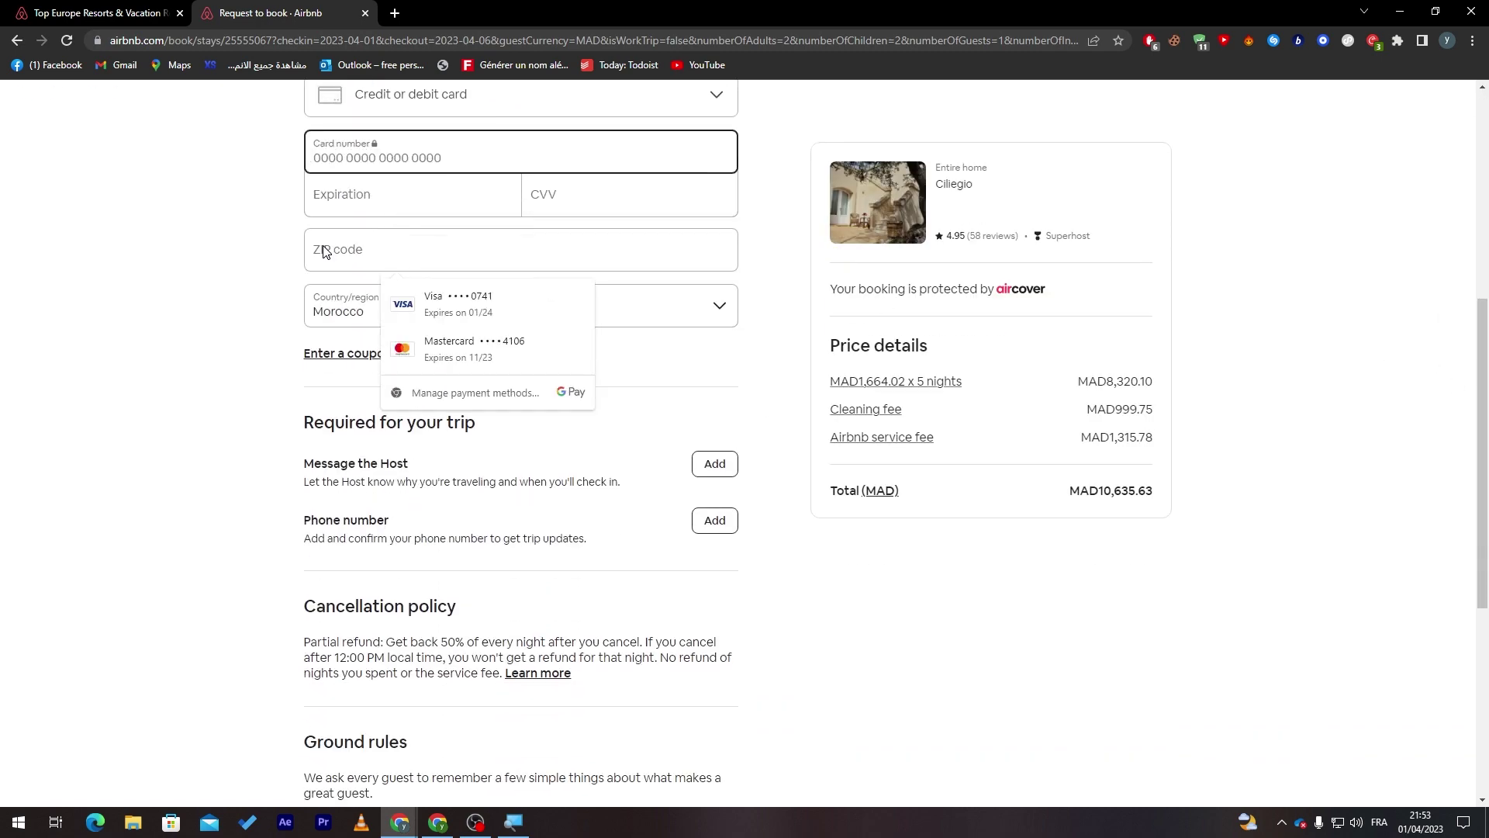
pyautogui.click(266, 245)
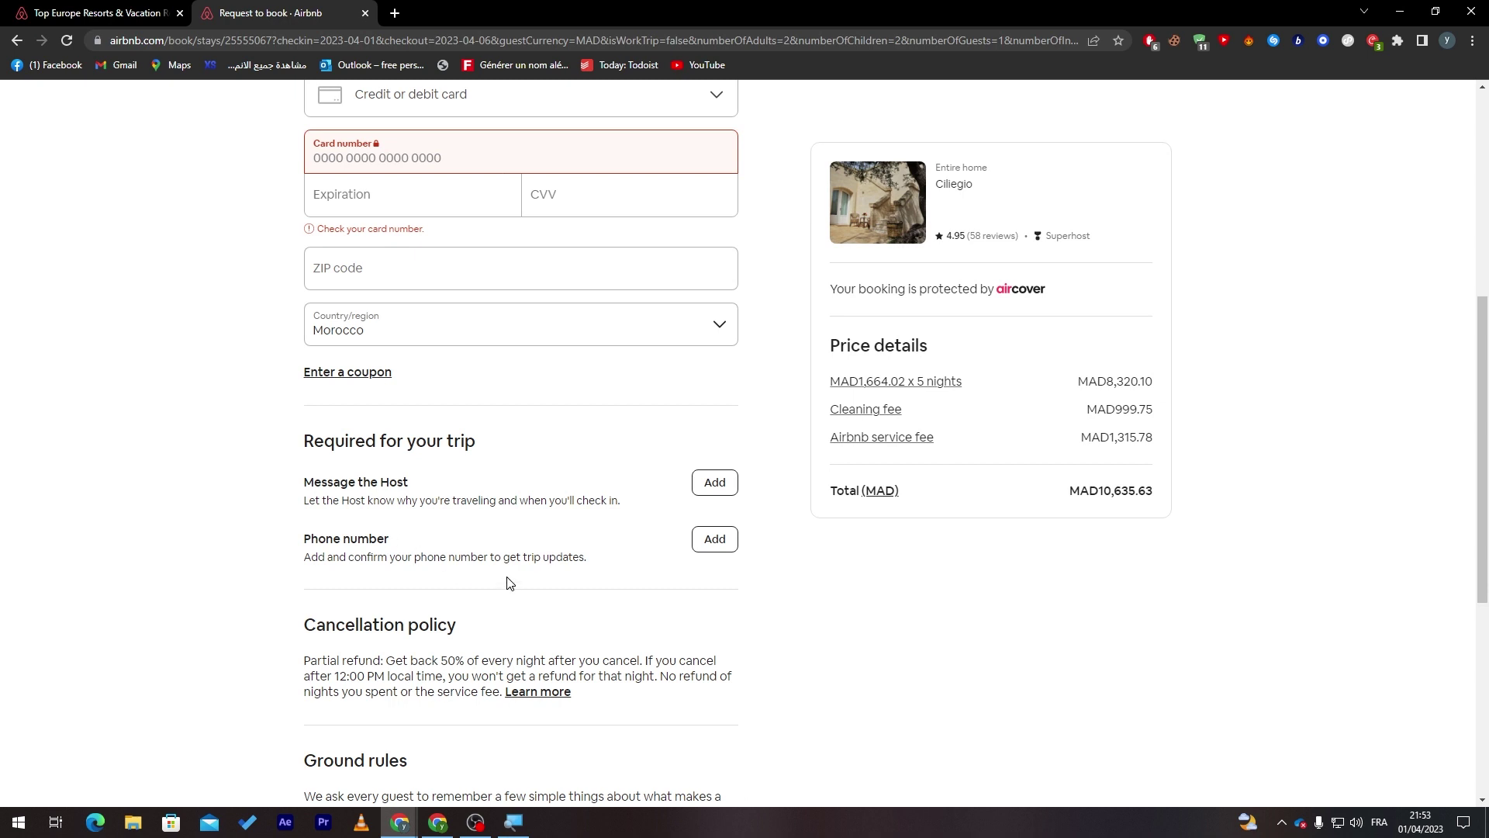
pyautogui.moveTo(1477, 468); pyautogui.dragTo(1455, 634)
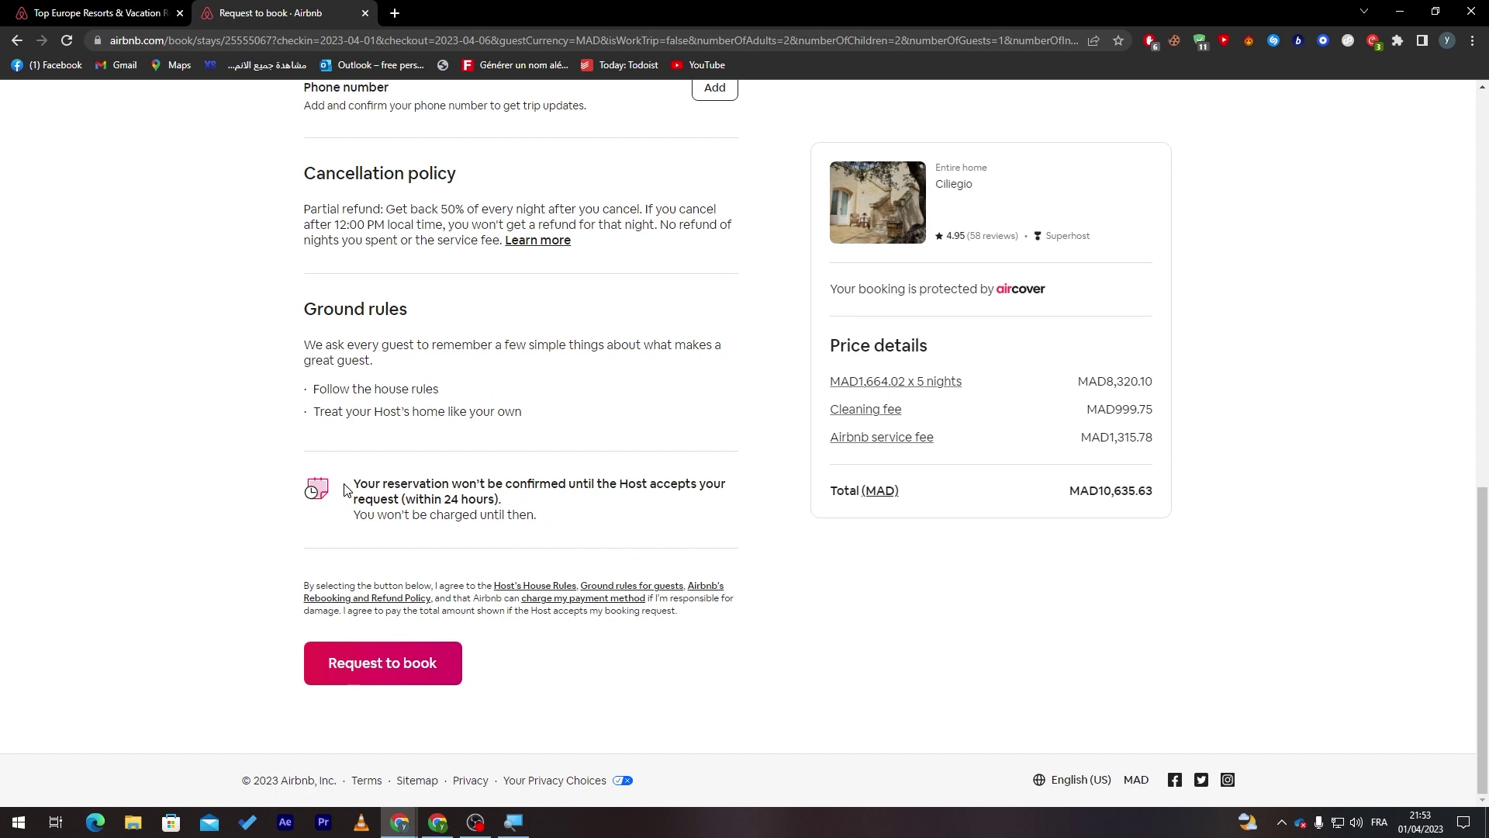
pyautogui.moveTo(345, 491); pyautogui.dragTo(506, 516)
pyautogui.click(506, 506)
pyautogui.moveTo(1483, 636); pyautogui.dragTo(1457, 169)
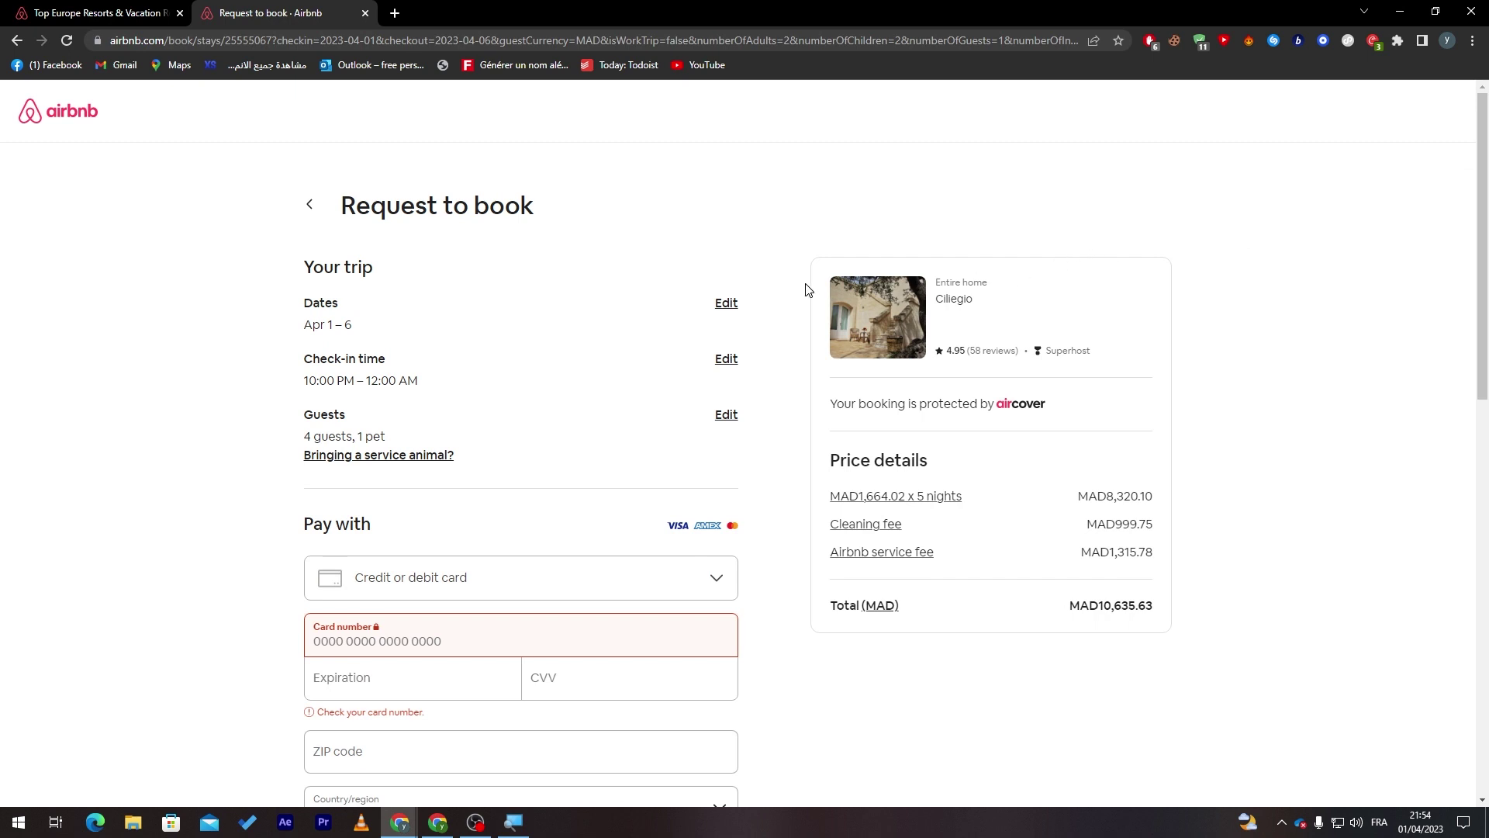
pyautogui.scroll(-4, 1456, 308)
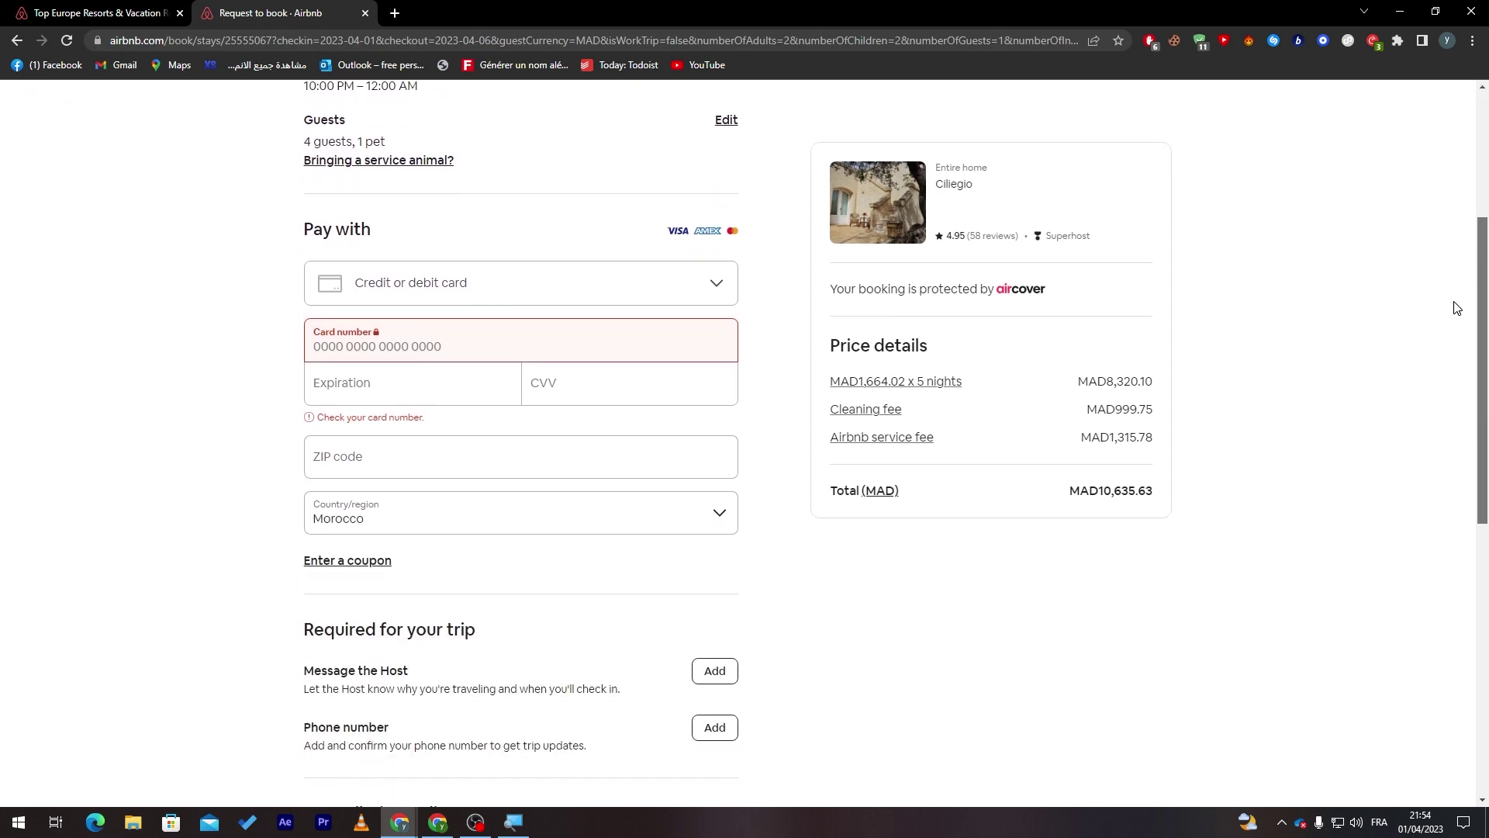
pyautogui.scroll(-7, 1457, 308)
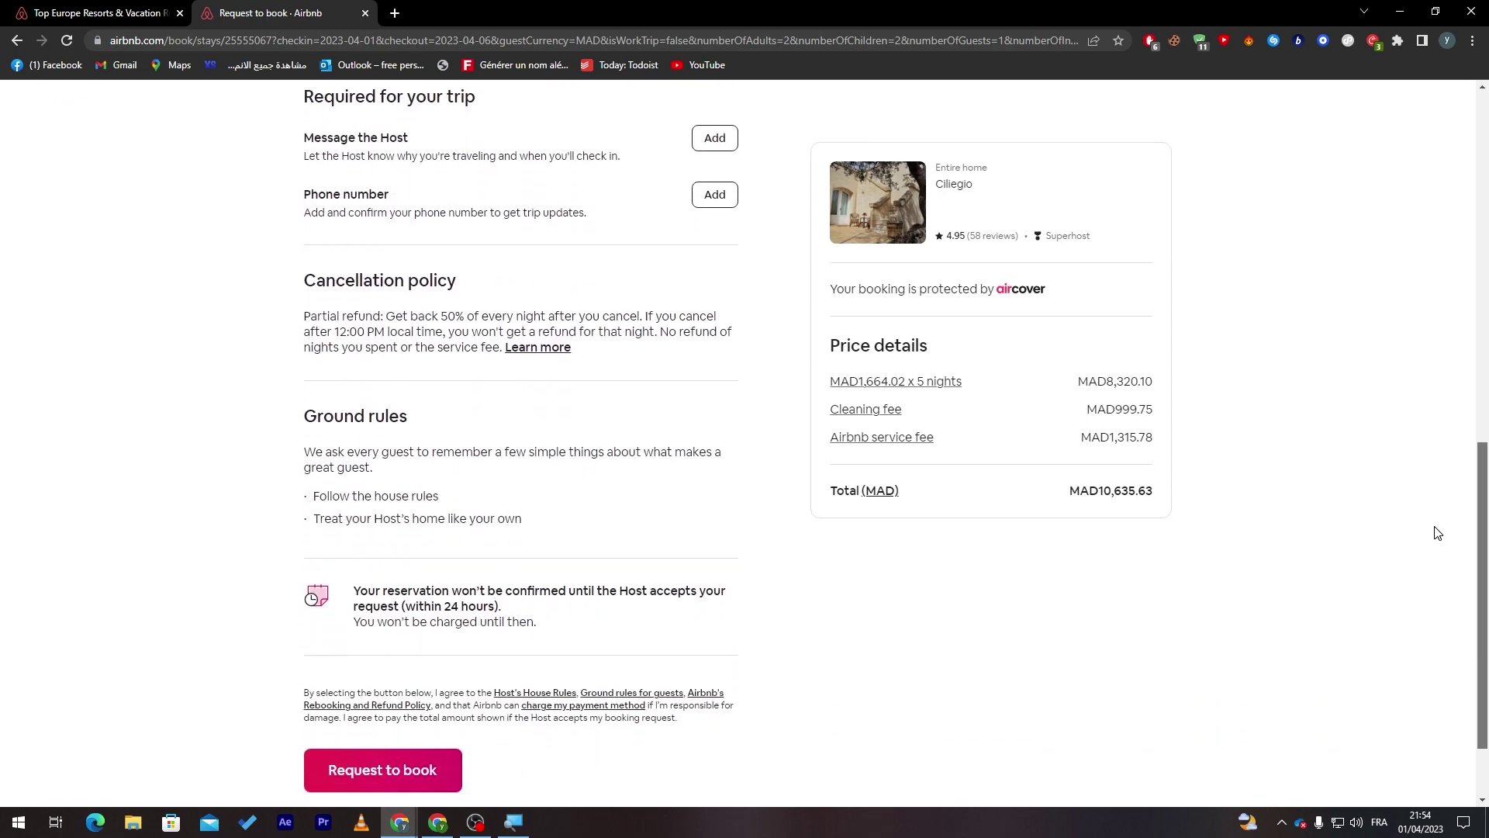